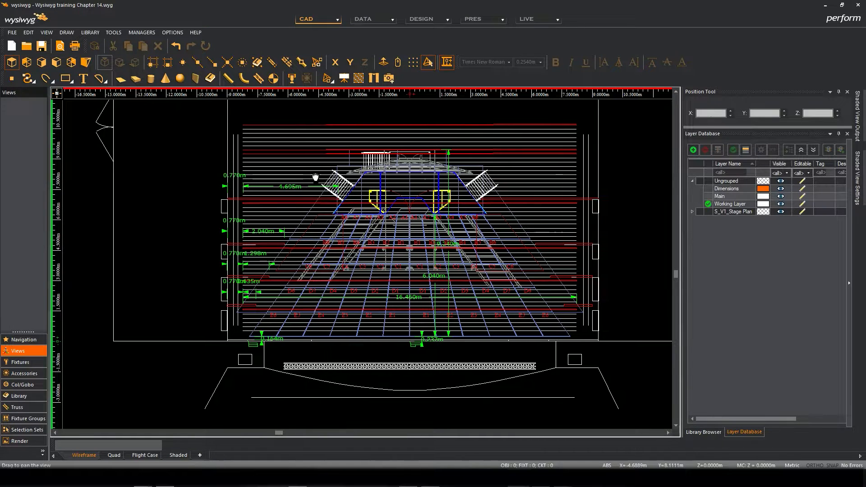
middle_click_drag(312, 176, 328, 179)
middle_click_drag(337, 121, 315, 160)
middle_click_drag(418, 253, 408, 220)
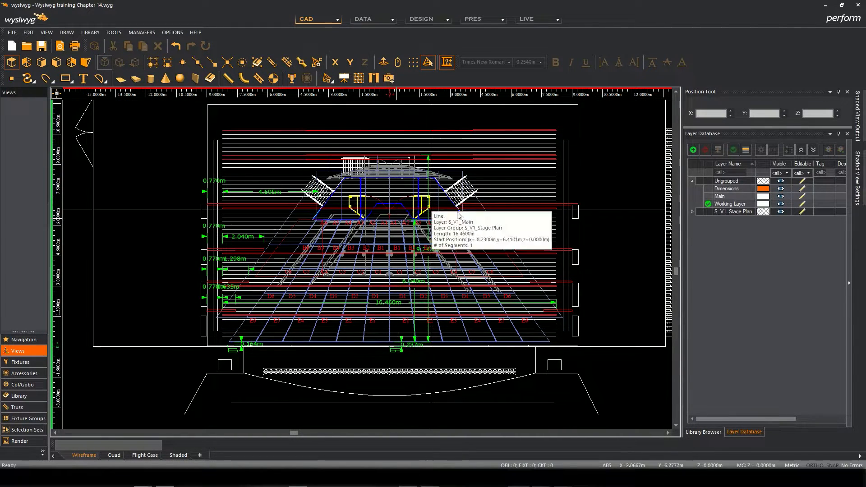
middle_click_drag(153, 175, 159, 188)
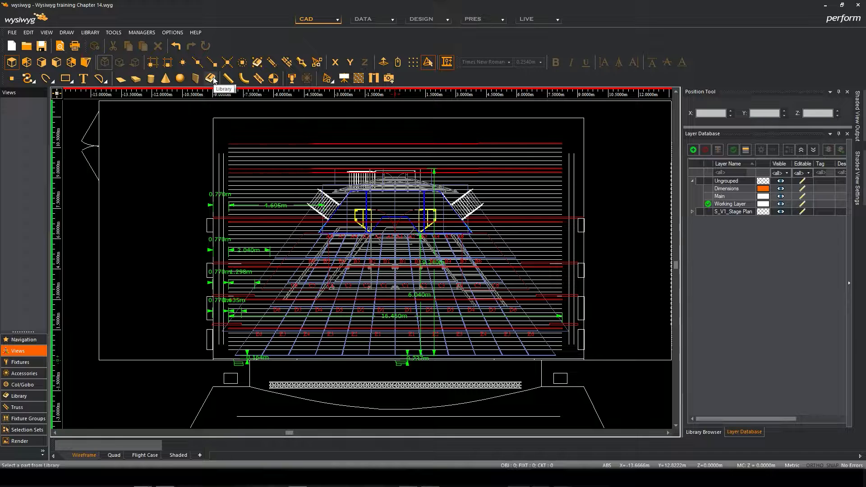
Step: Draw a four-corner surface over the stage floor, snapping to the corners of its rectangular outline, and finish it
left_click(120, 82)
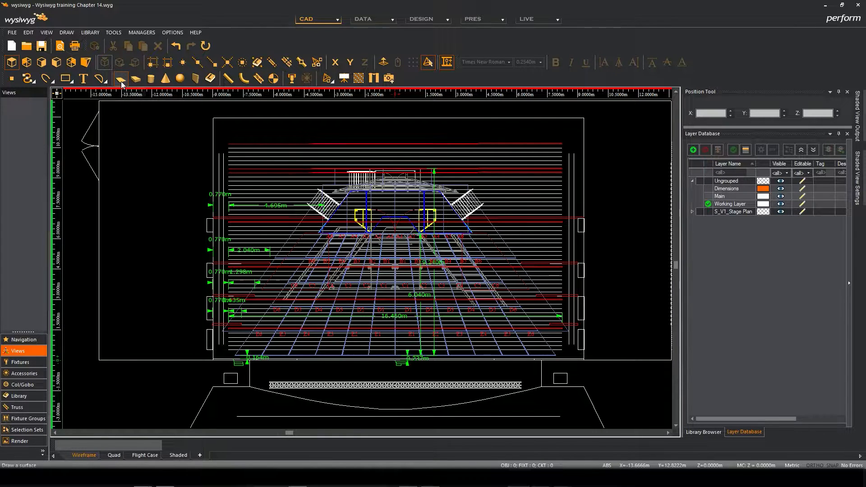
middle_click_drag(186, 140, 175, 156)
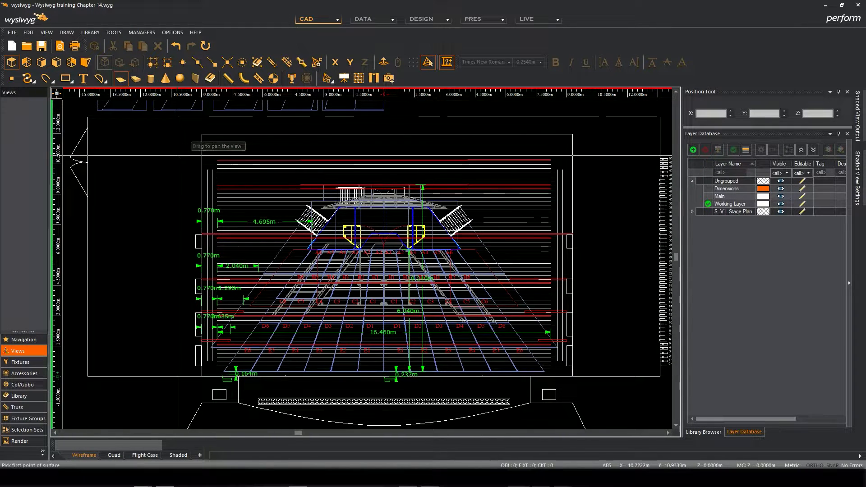
left_click(212, 62)
left_click(202, 134)
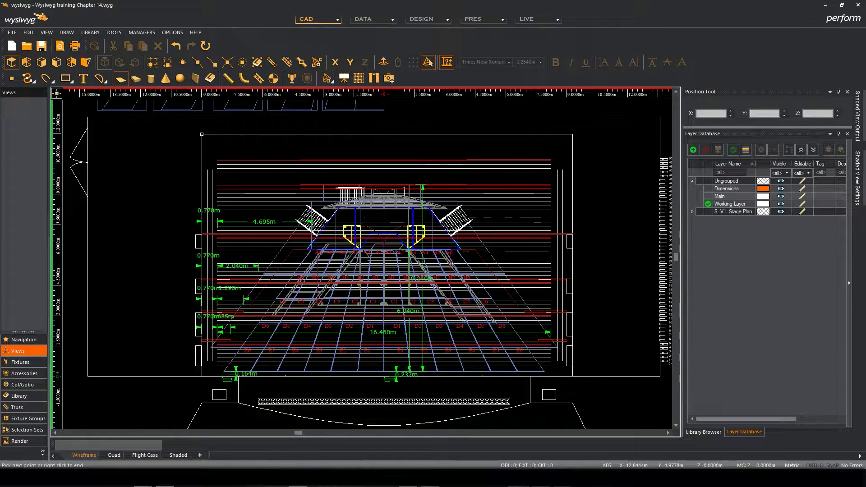
left_click(832, 465)
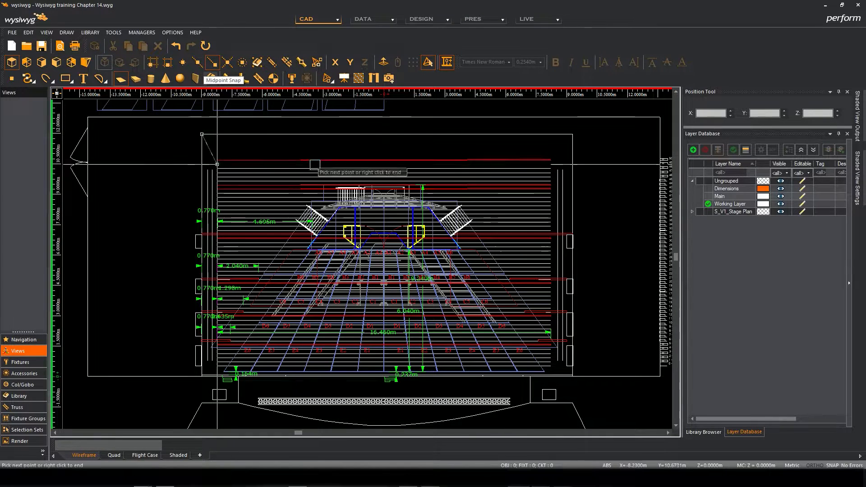
left_click(564, 141)
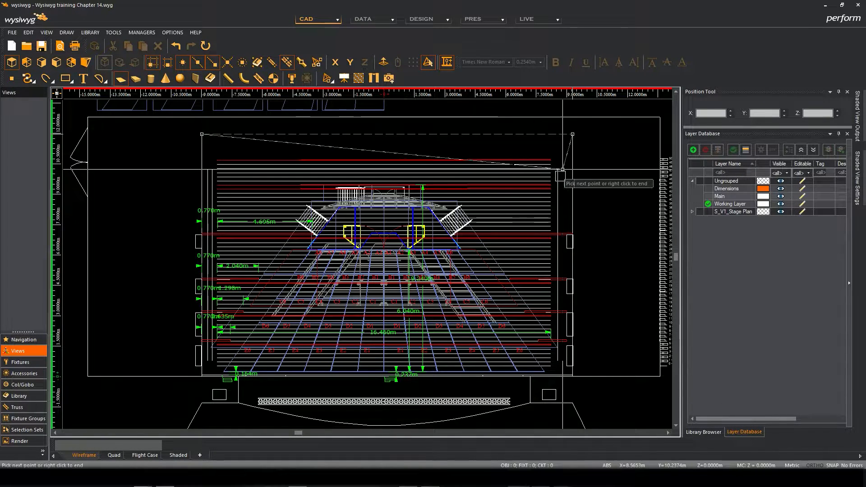
left_click(572, 375)
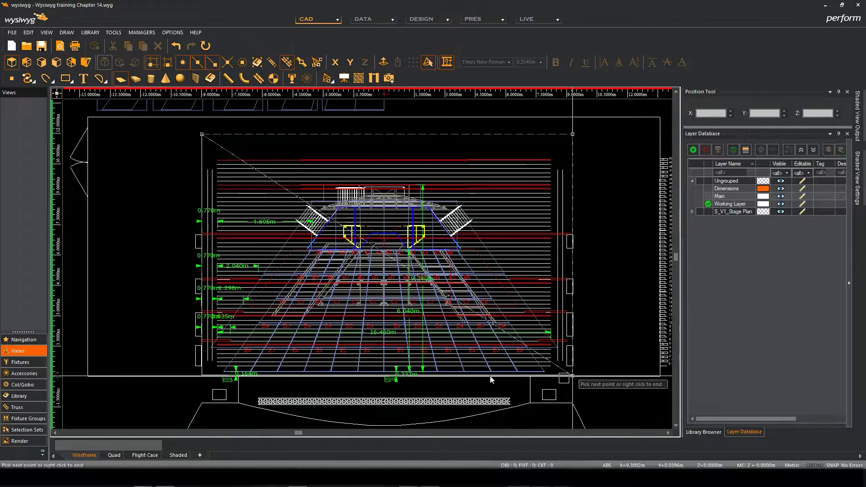
left_click(202, 375)
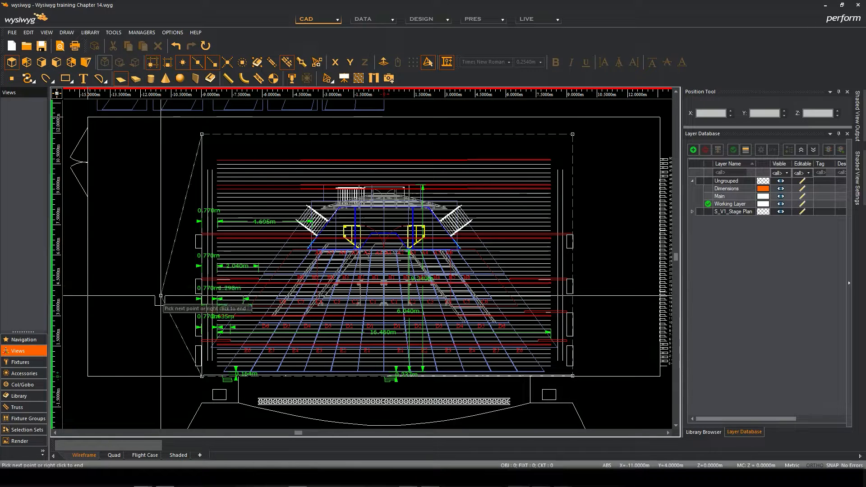
right_click(151, 214)
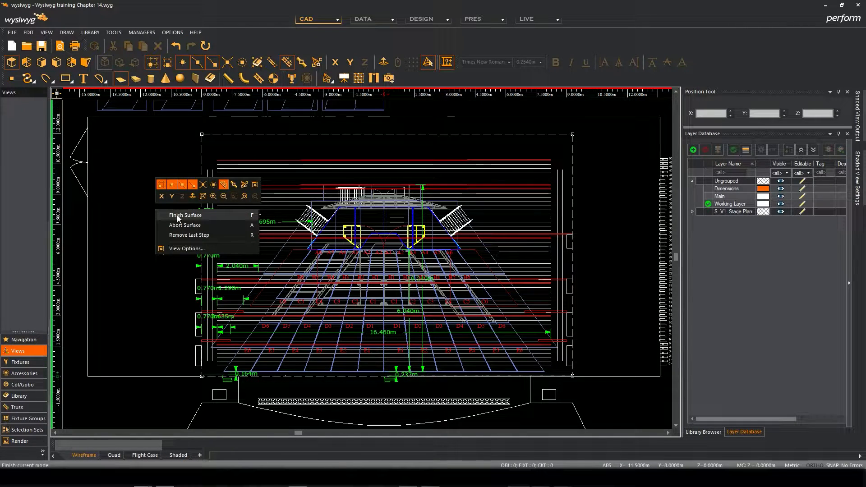
left_click(176, 215)
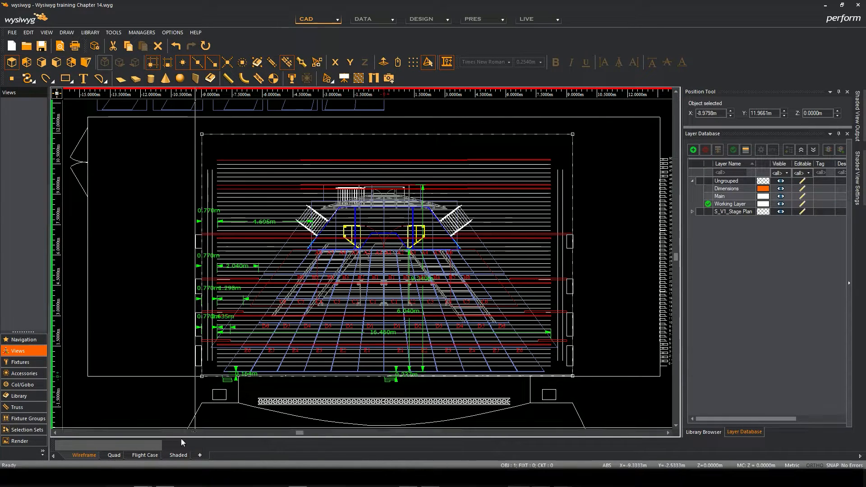
Step: Examine the new floor surface and the surrounding red masking legs from several angles in the shaded 3D view
left_click(178, 455)
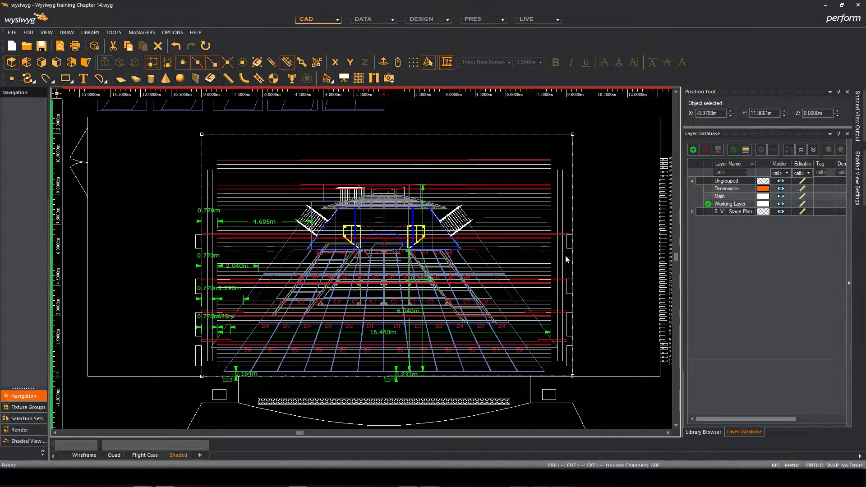
mouse_move(182, 301)
middle_mouse_down()
mouse_move(265, 363)
mouse_move(266, 404)
mouse_move(218, 370)
mouse_move(219, 357)
mouse_move(560, 226)
middle_mouse_up()
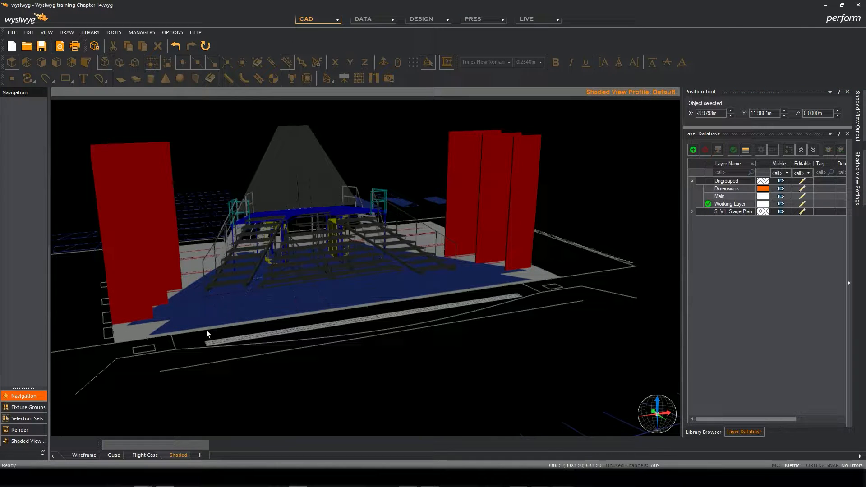
mouse_move(139, 337)
middle_mouse_down()
mouse_move(164, 325)
mouse_move(123, 316)
mouse_move(375, 301)
mouse_move(210, 316)
mouse_move(104, 310)
mouse_move(149, 245)
mouse_move(191, 94)
mouse_move(126, 359)
mouse_move(127, 342)
middle_mouse_up()
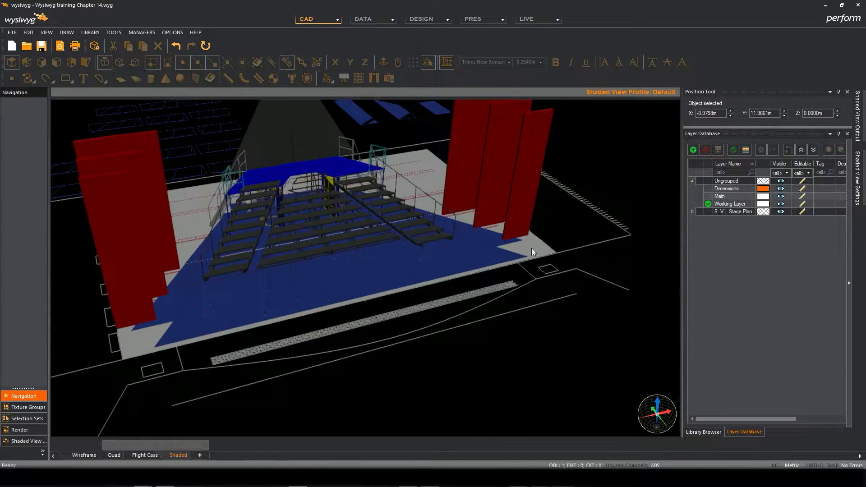
mouse_move(327, 247)
middle_mouse_down()
mouse_move(321, 234)
mouse_move(235, 218)
mouse_move(239, 175)
mouse_move(237, 195)
mouse_move(286, 234)
mouse_move(386, 224)
mouse_move(301, 249)
mouse_move(361, 161)
mouse_move(404, 153)
mouse_move(347, 155)
mouse_move(248, 184)
mouse_move(246, 225)
middle_mouse_up()
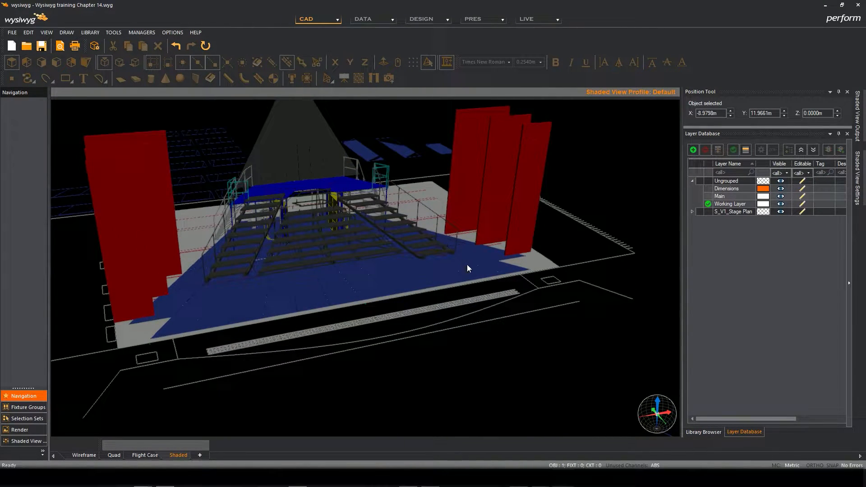
middle_click_drag(293, 239, 288, 270)
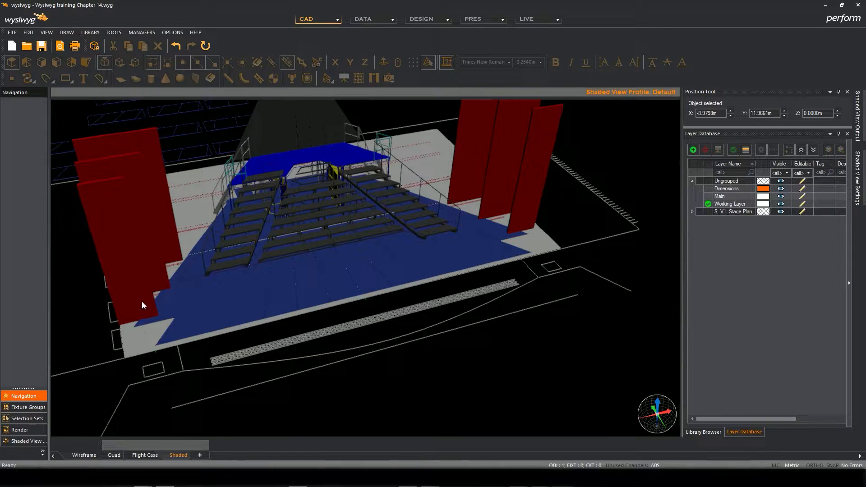
middle_click_drag(252, 259, 277, 266)
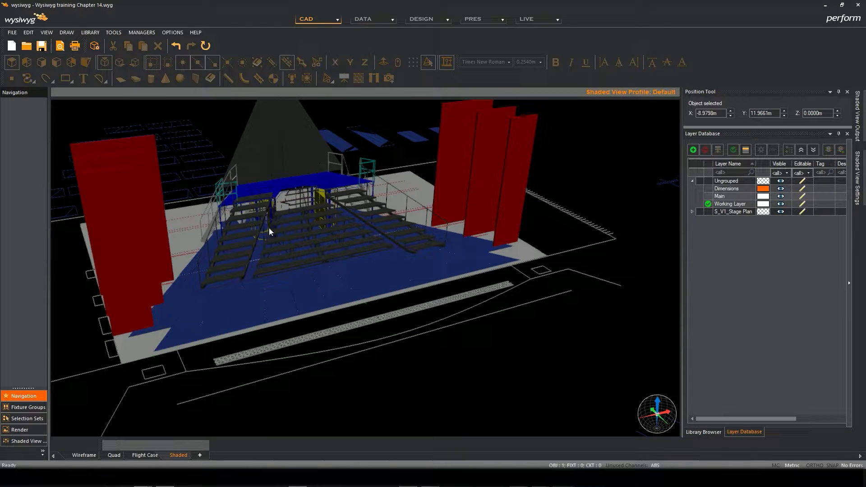
Step: Return to the wireframe plan and deselect the floor surface, focusing on the red leg nearest the proscenium beside tile E6
left_click(75, 456)
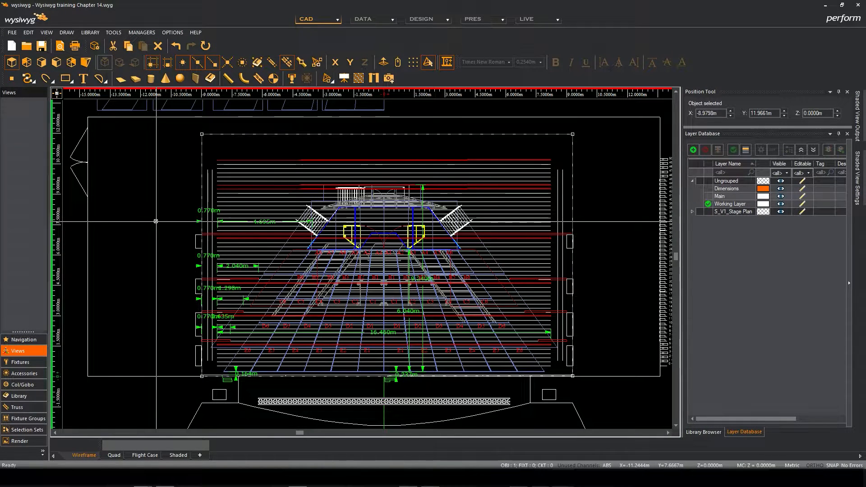
key("Escape")
middle_click_drag(267, 314, 311, 261)
scroll(247, 303, "up", 1)
scroll(247, 303, "up", 4)
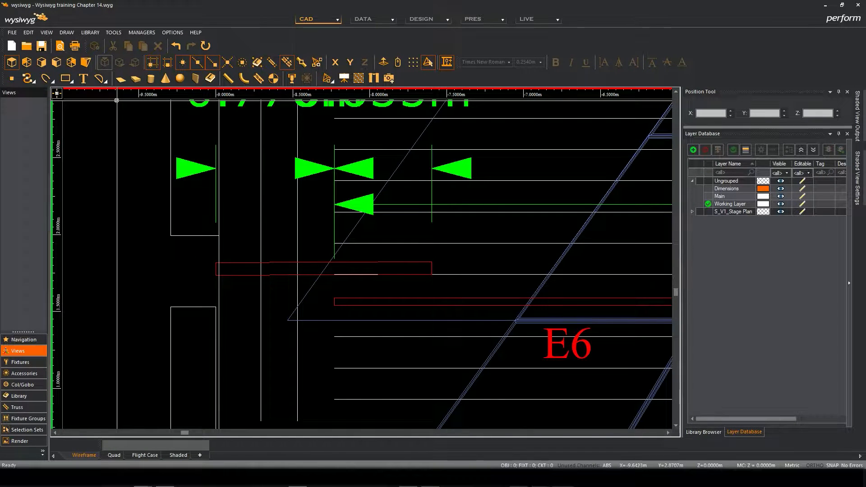
left_click(196, 77)
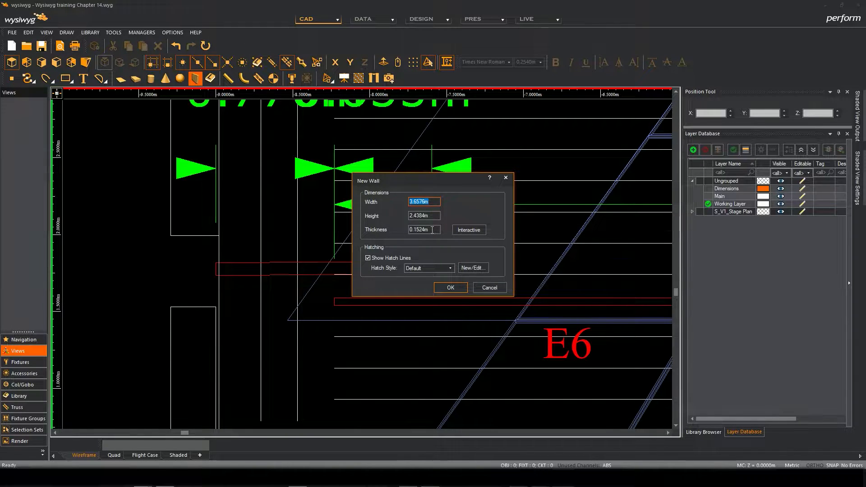
left_click(468, 230)
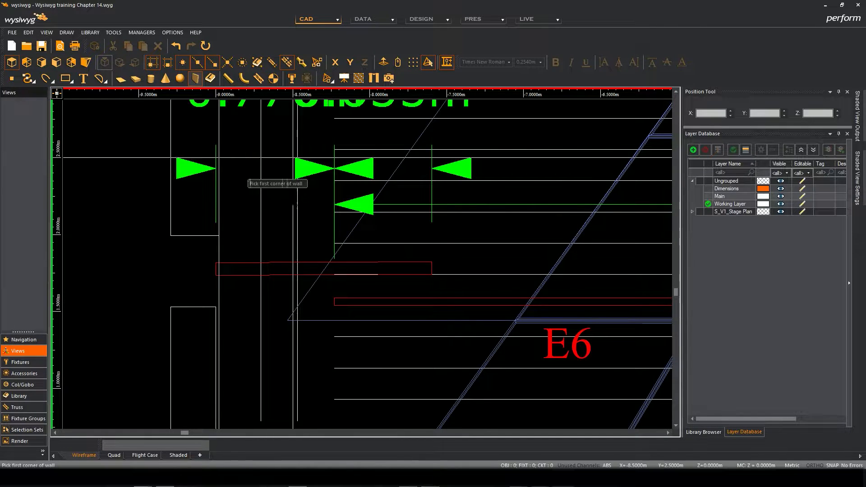
middle_click_drag(247, 356, 249, 338)
left_click(153, 67)
left_click(211, 62)
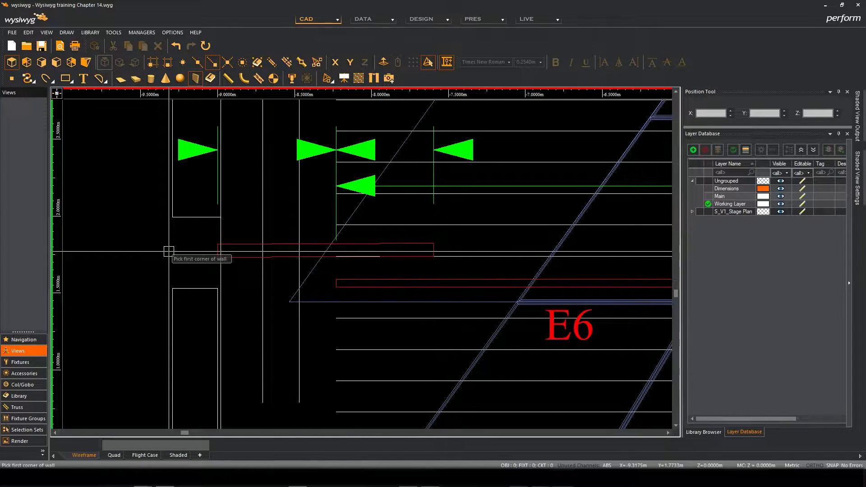
left_click(217, 246)
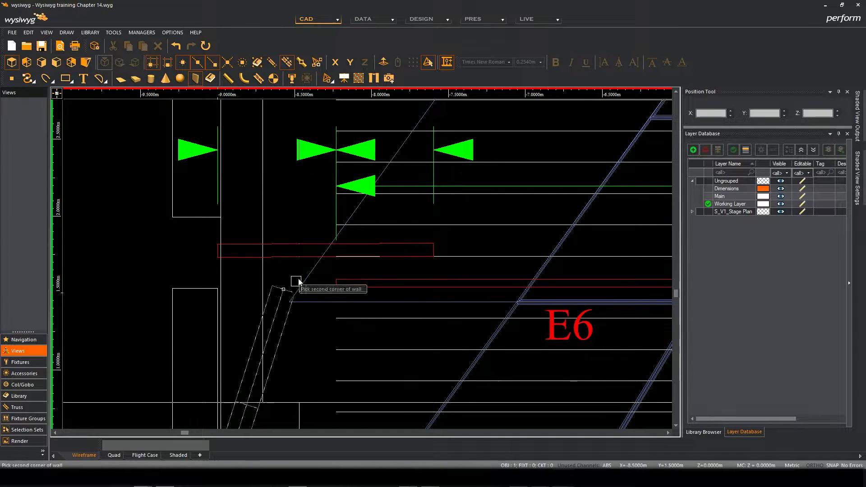
scroll(311, 246, "down", 3)
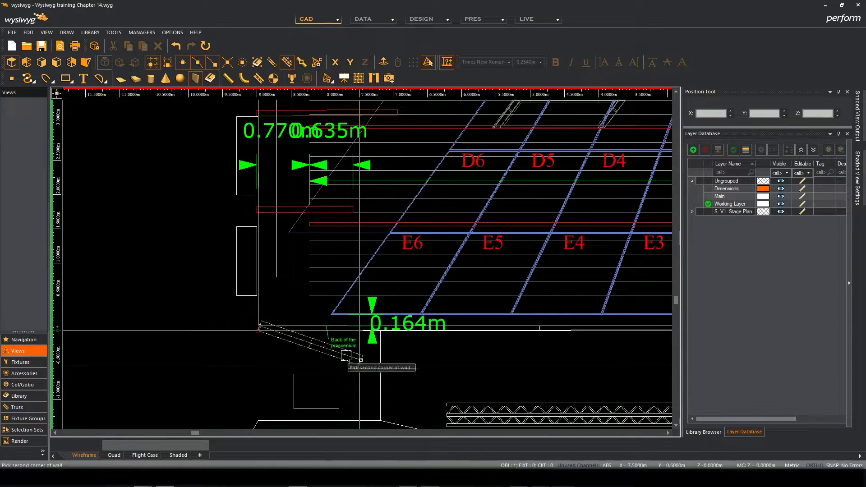
scroll(322, 307, "up", 3)
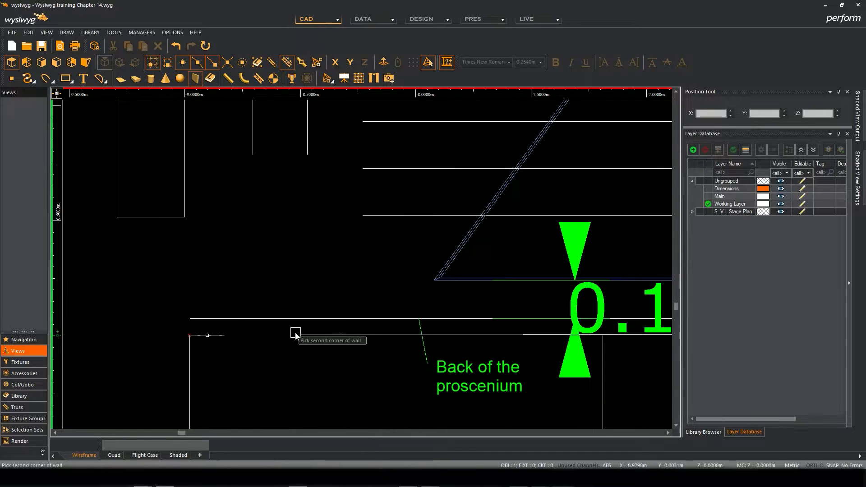
scroll(318, 297, "down", 2)
key("Escape")
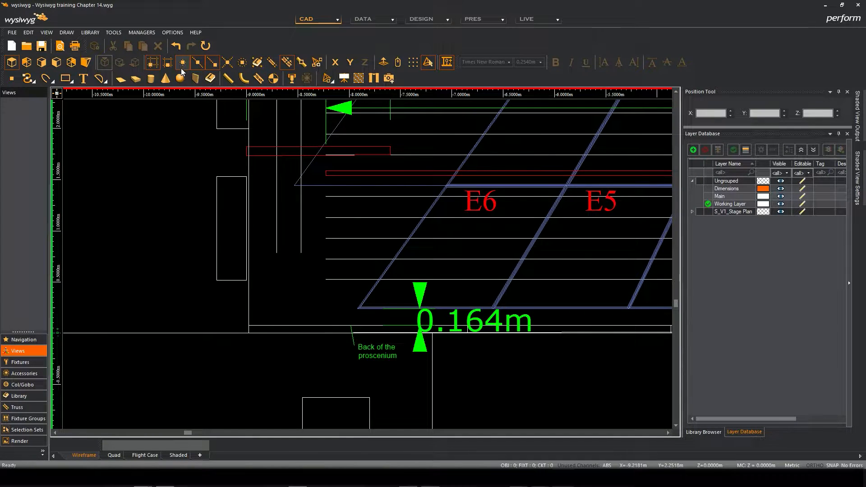
Step: Interactively draw a wall about 1.405 m wide along the upstage edge of the red leg nearest the proscenium, snapping to its end corners
left_click(153, 63)
middle_click_drag(267, 180, 273, 205)
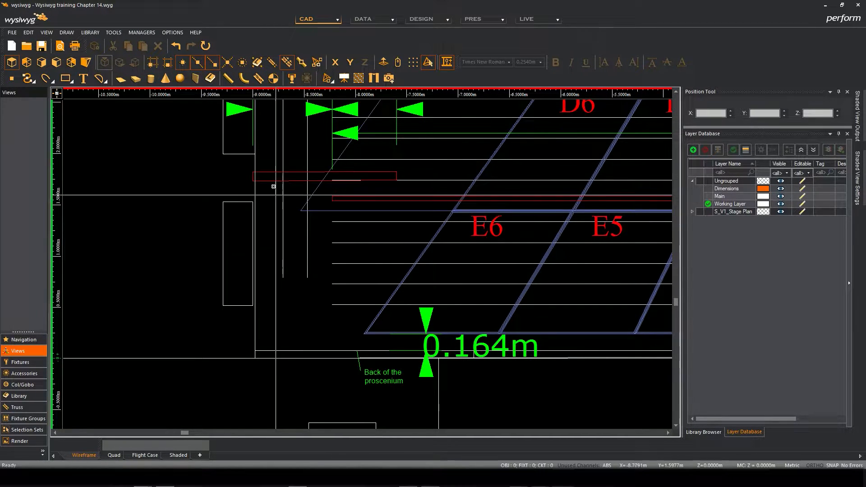
middle_click_drag(269, 147, 258, 168)
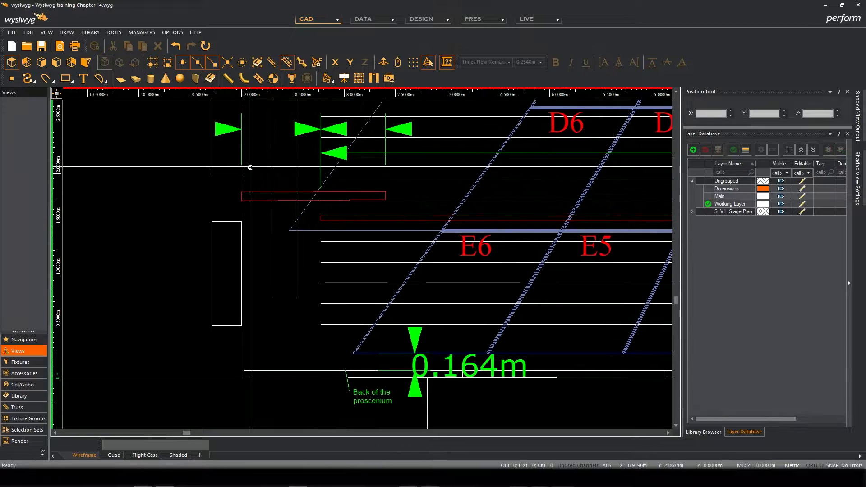
left_click(196, 78)
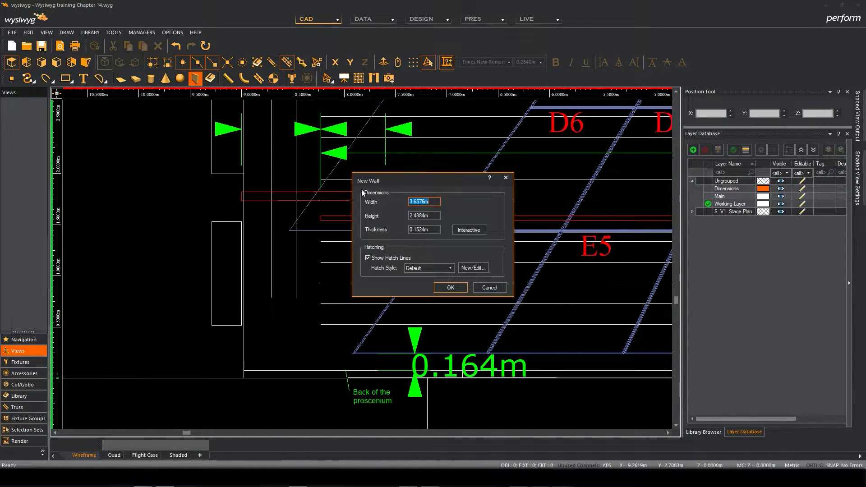
left_click(469, 229)
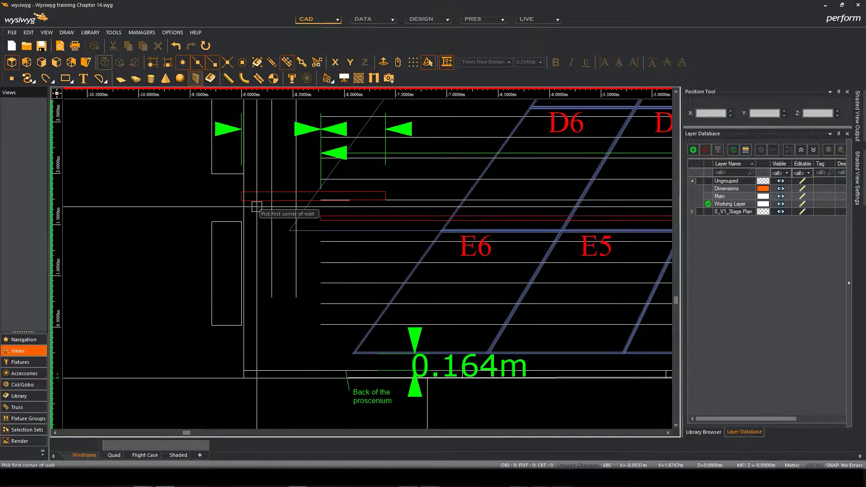
scroll(251, 199, "up", 2)
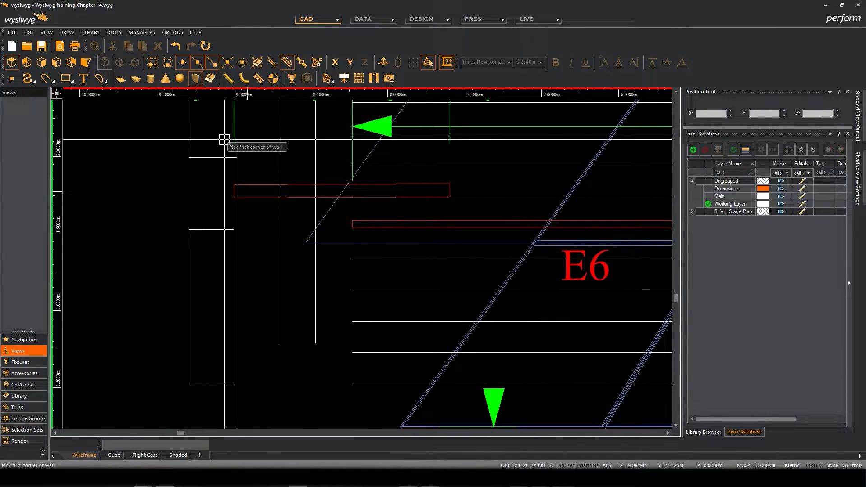
scroll(237, 190, "up", 2)
scroll(237, 190, "up", 3)
left_click(253, 215)
scroll(360, 248, "down", 3)
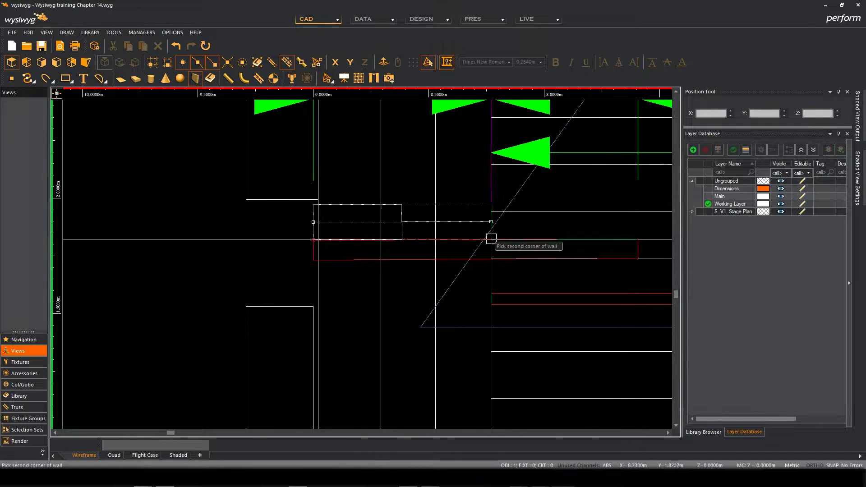
scroll(649, 237, "up", 2)
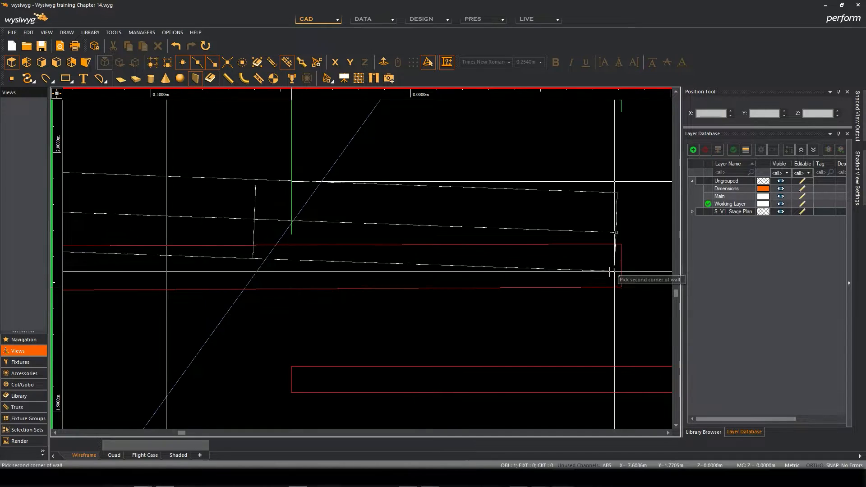
left_click(620, 244)
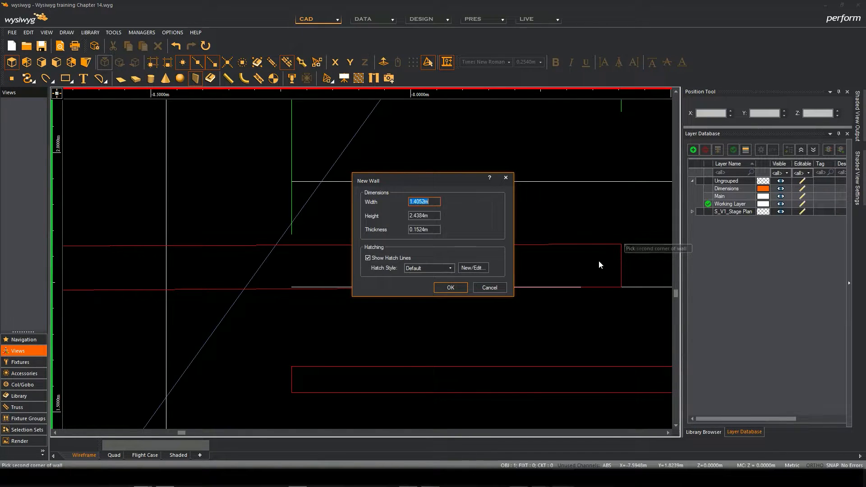
left_click_drag(432, 218, 410, 215)
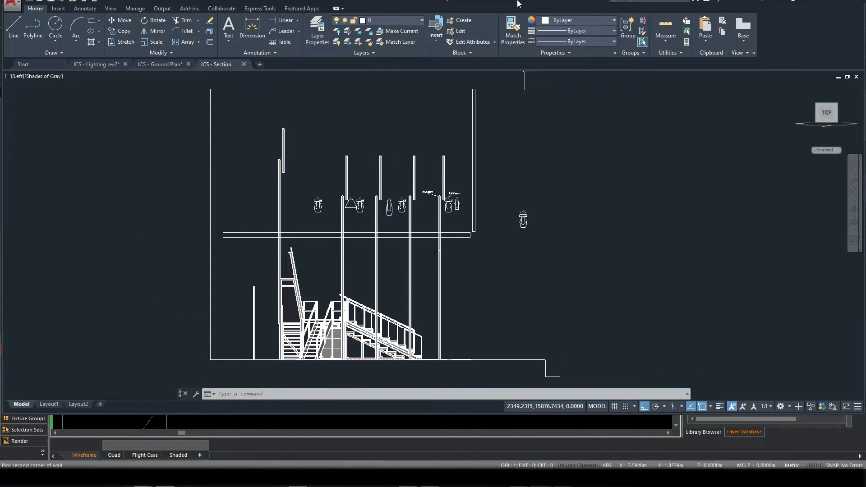
Step: Switch to the JCS - Section drawing in AutoCAD and examine the masking legs in the side section
left_click_drag(518, 4, 513, 4)
mouse_move(504, 249)
middle_mouse_down()
mouse_move(565, 267)
mouse_move(474, 225)
mouse_move(481, 253)
mouse_move(561, 270)
mouse_move(540, 266)
middle_mouse_up()
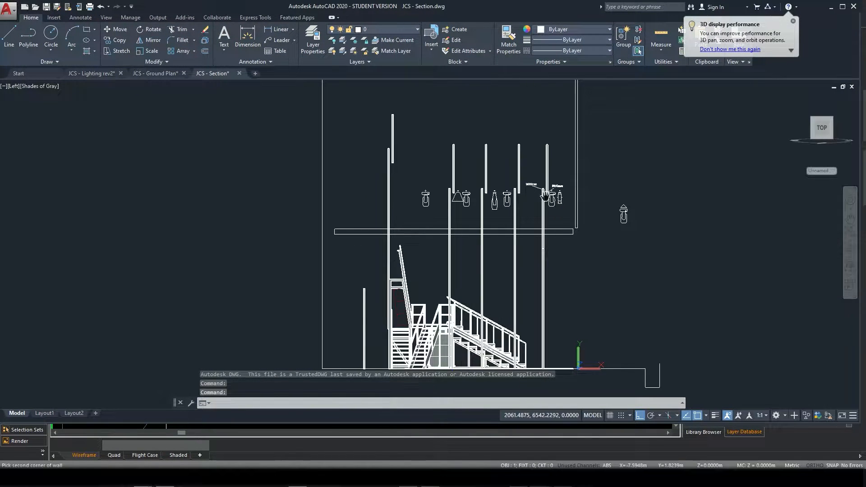
scroll(550, 201, "up", 2)
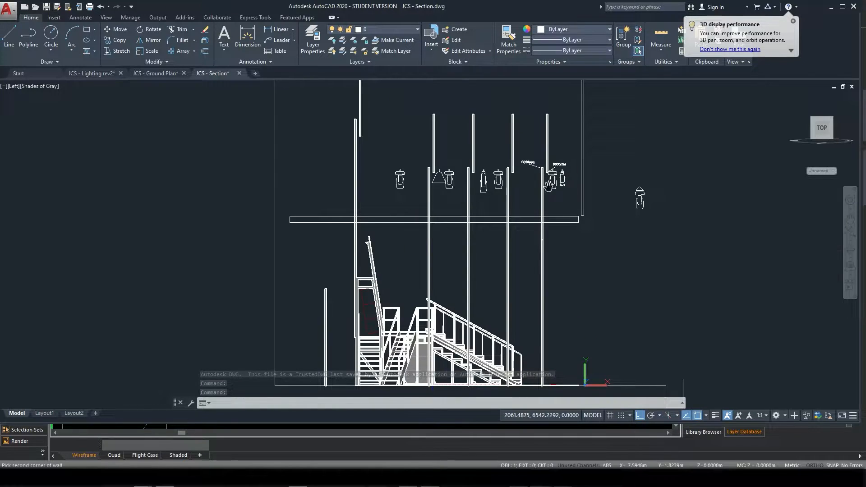
middle_click_drag(563, 210, 561, 162)
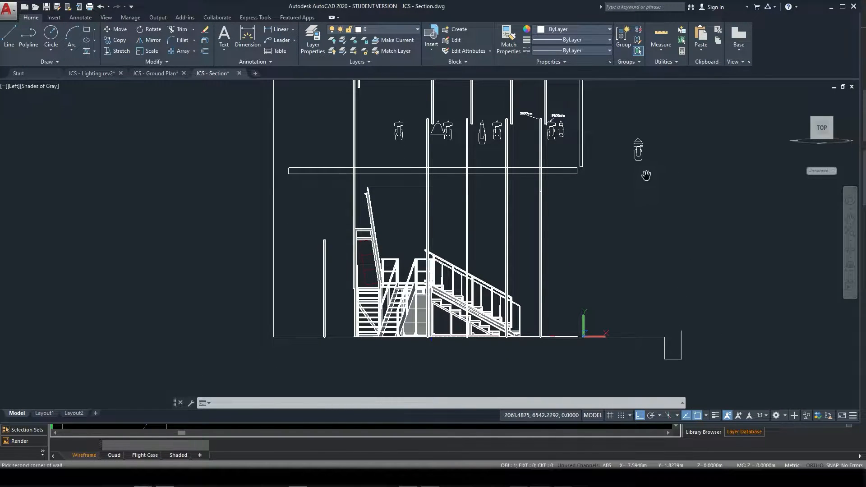
middle_click_drag(645, 175, 616, 201)
middle_click_drag(566, 236, 566, 234)
key("Escape")
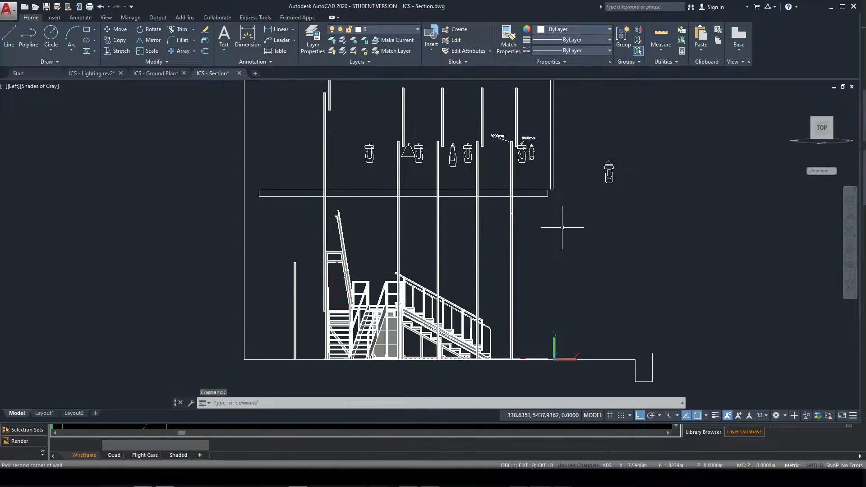
Step: Measure the height of the leg nearest the proscenium with DIST, from its top corner down to the stage floor
middle_click_drag(533, 210, 542, 210)
type("dist")
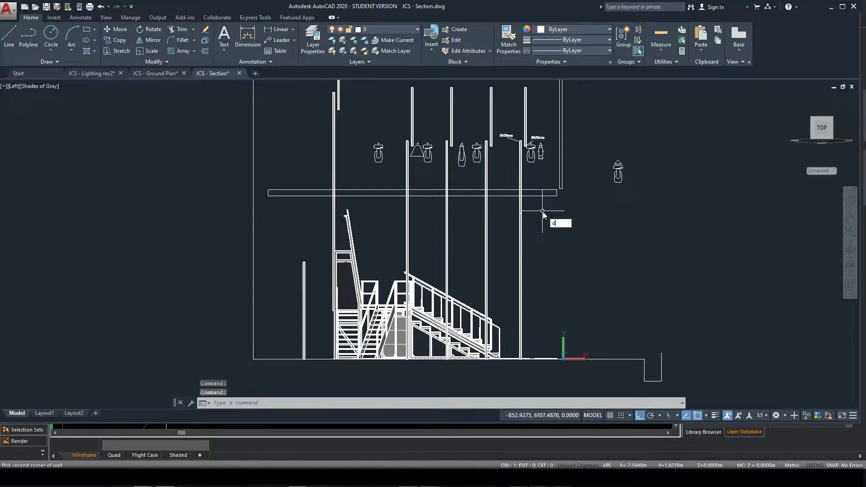
key("Return")
scroll(523, 145, "up", 2)
scroll(525, 145, "up", 5)
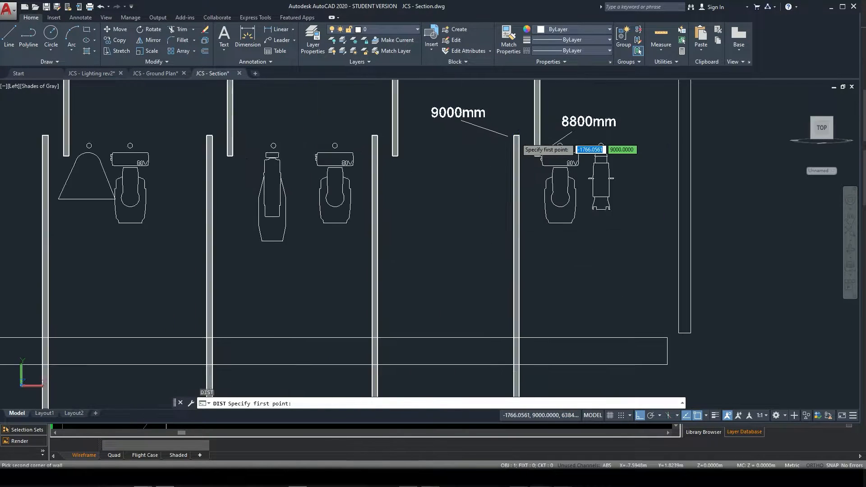
left_click(513, 134)
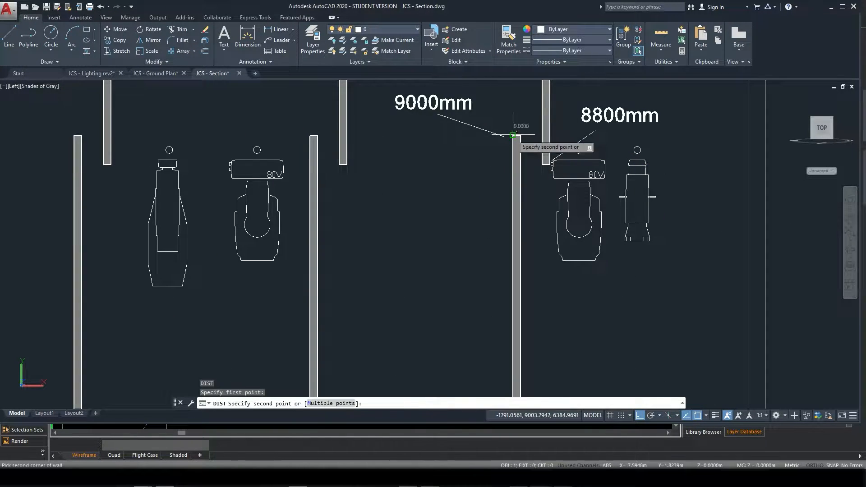
scroll(496, 212, "down", 4)
mouse_move(496, 318)
middle_mouse_down()
mouse_move(502, 161)
mouse_move(516, 122)
middle_mouse_up()
scroll(541, 229, "up", 3)
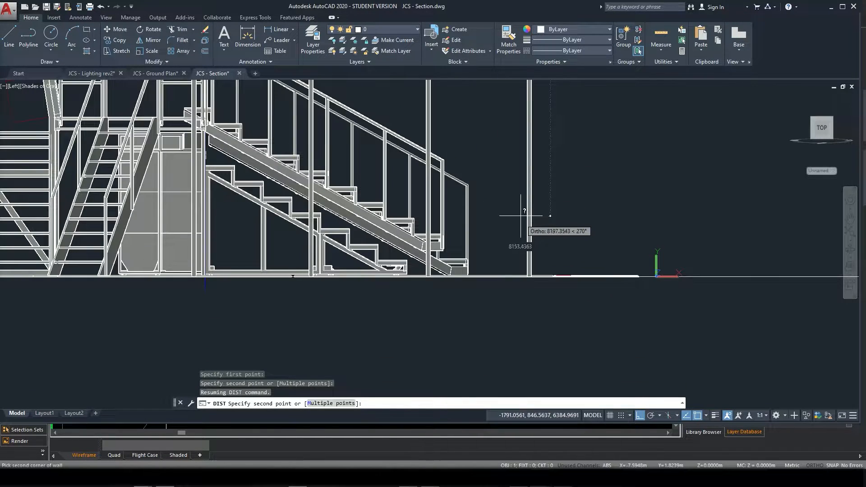
scroll(532, 261, "up", 4)
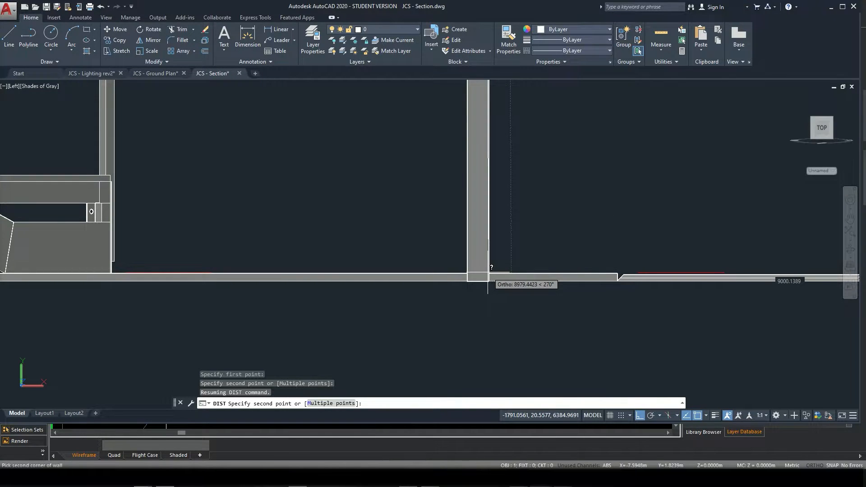
left_click(489, 270)
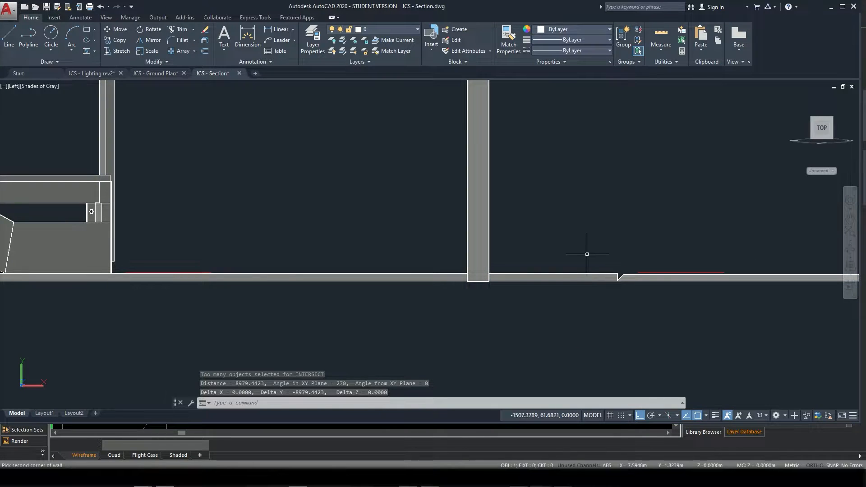
Step: Examine the height labels at the top of the leg nearest the proscenium and return to the New Wall settings in wysiwyg
scroll(549, 196, "down", 2)
scroll(547, 138, "down", 2)
middle_click_drag(541, 132, 545, 283)
middle_click_drag(533, 151, 515, 363)
middle_click_drag(541, 141, 535, 324)
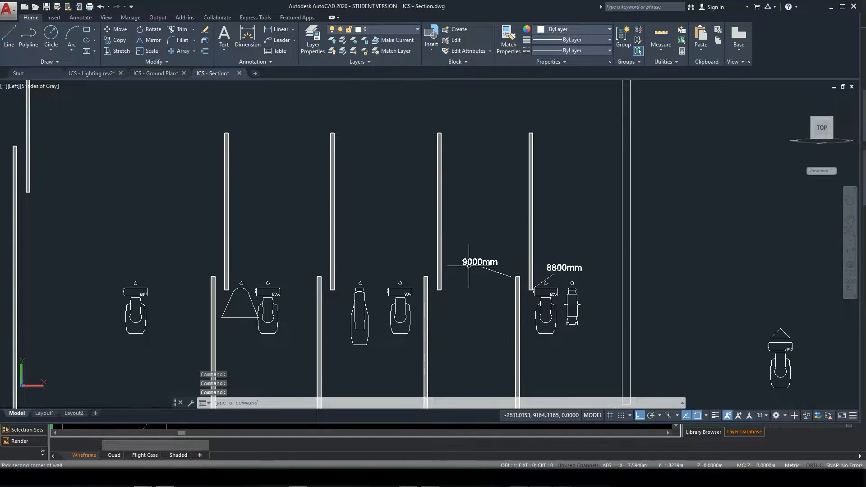
middle_click_drag(495, 247, 507, 211)
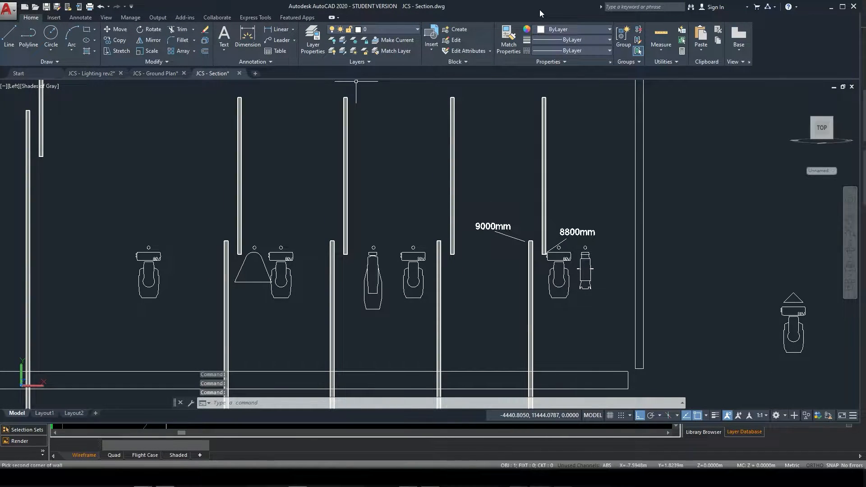
left_click_drag(540, 6, 567, 0)
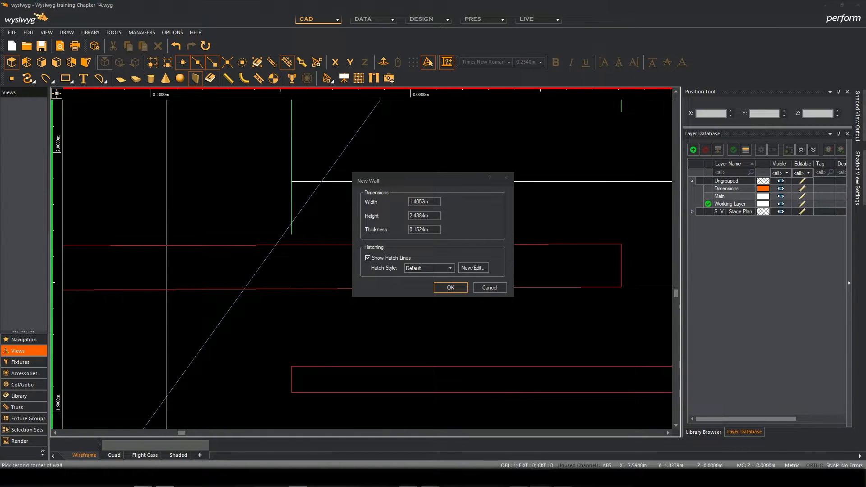
Step: Set the new wall's height to 9 m, reduce its thickness, and create the wall
left_click(420, 211)
double_click(430, 216)
type("9")
left_click(432, 229)
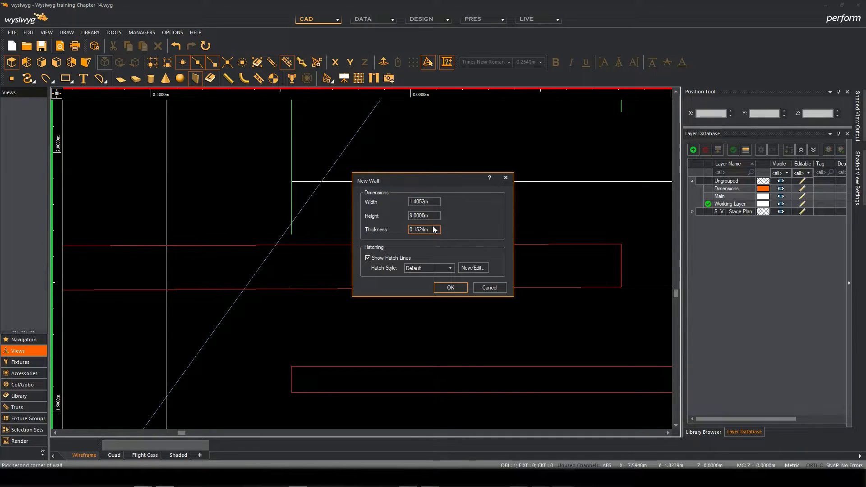
left_click_drag(435, 230, 407, 229)
left_click(431, 229)
double_click(426, 227)
left_click(434, 220)
left_click(434, 230)
left_click(451, 287)
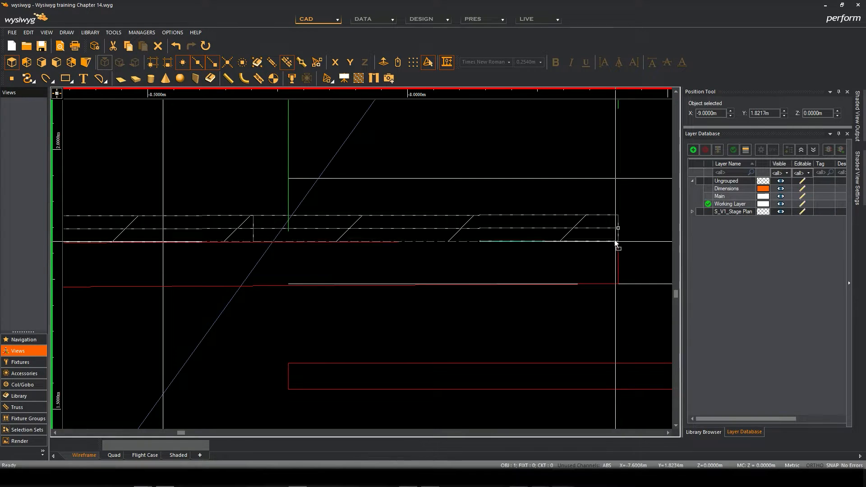
Step: Try to move the wall by its onstage downstage corner onto the matching corner of the red leg outline
scroll(542, 249, "down", 2)
scroll(542, 248, "up", 4)
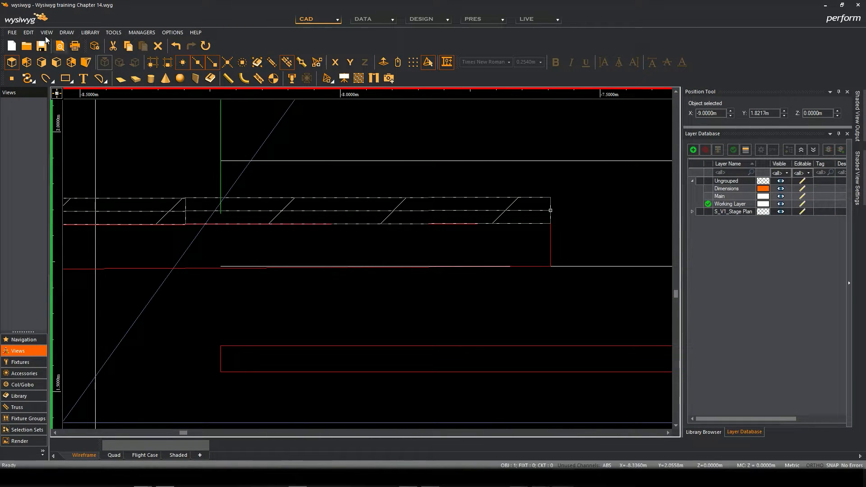
left_click(28, 33)
left_click(66, 204)
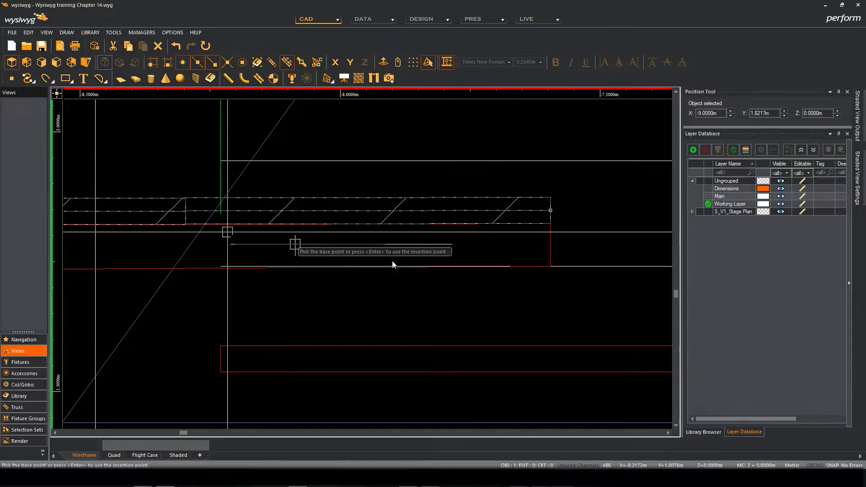
left_click(550, 224)
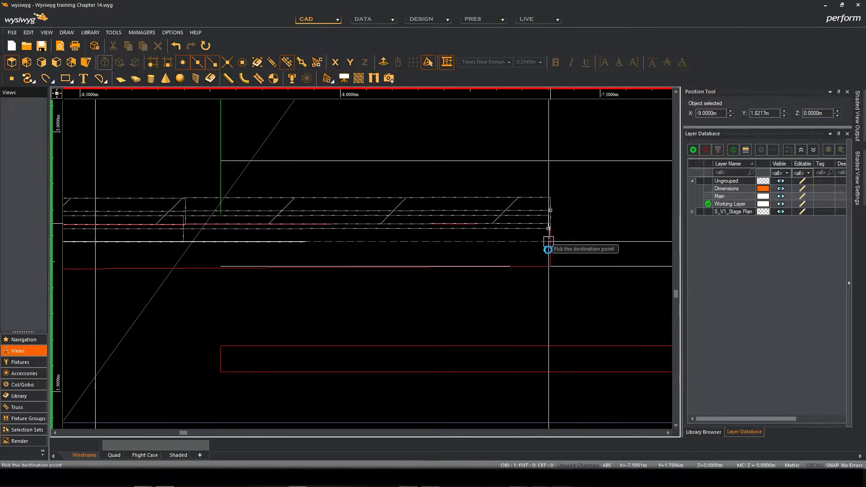
left_click(547, 266)
scroll(374, 294, "down", 1)
middle_click_drag(372, 294, 555, 265)
middle_click_drag(346, 267, 391, 261)
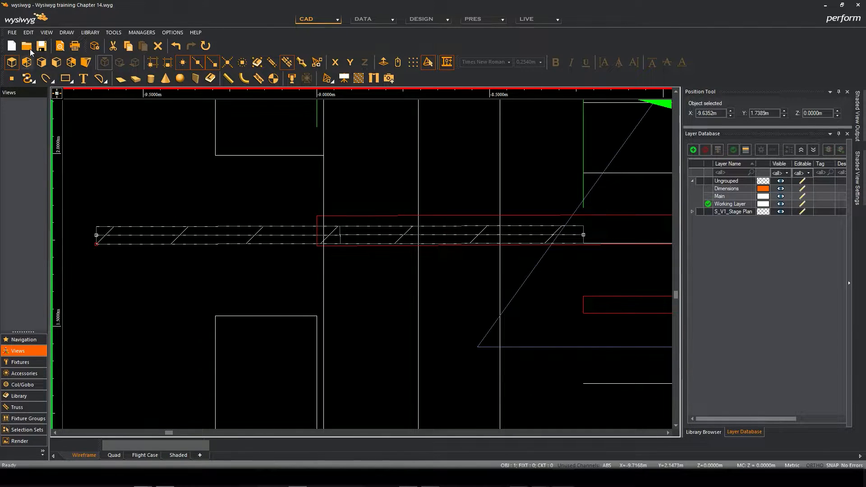
Step: Move the wall by its offstage downstage corner onto the matching corner of the red leg, near X -9 m
left_click(28, 32)
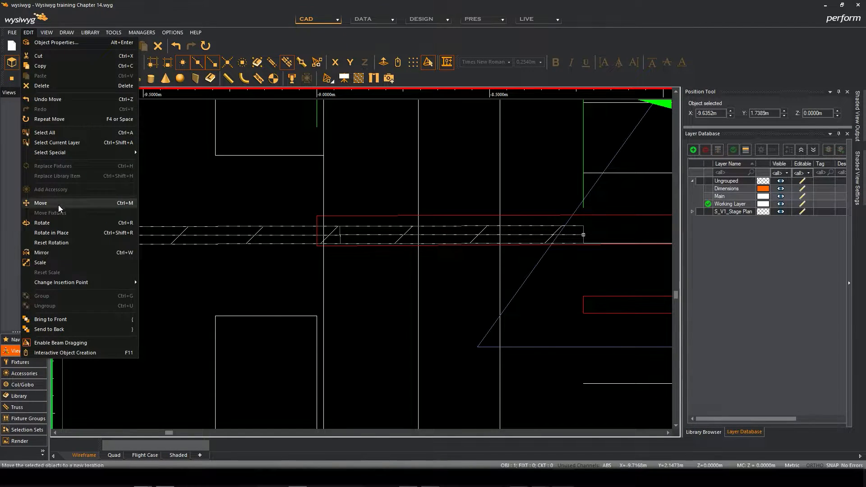
left_click(96, 244)
scroll(319, 248, "up", 3)
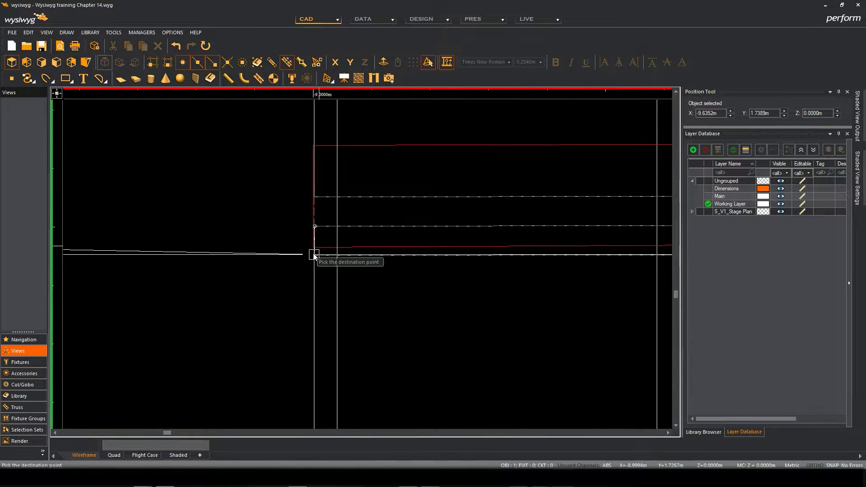
left_click(312, 249)
scroll(381, 284, "down", 5)
scroll(470, 290, "up", 4)
scroll(445, 244, "up", 8)
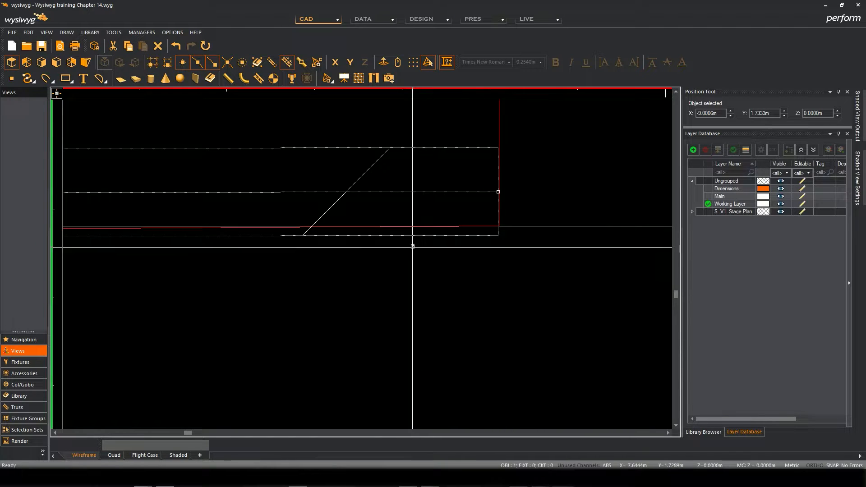
Step: Shift the wall slightly upstage inside the red leg outline and realign its onstage end with the leg's short edge
mouse_move(415, 236)
left_mouse_down()
mouse_move(421, 221)
mouse_move(418, 232)
mouse_move(398, 183)
mouse_move(489, 226)
mouse_move(398, 226)
mouse_move(419, 202)
mouse_move(417, 226)
left_mouse_up()
scroll(396, 261, "down", 5)
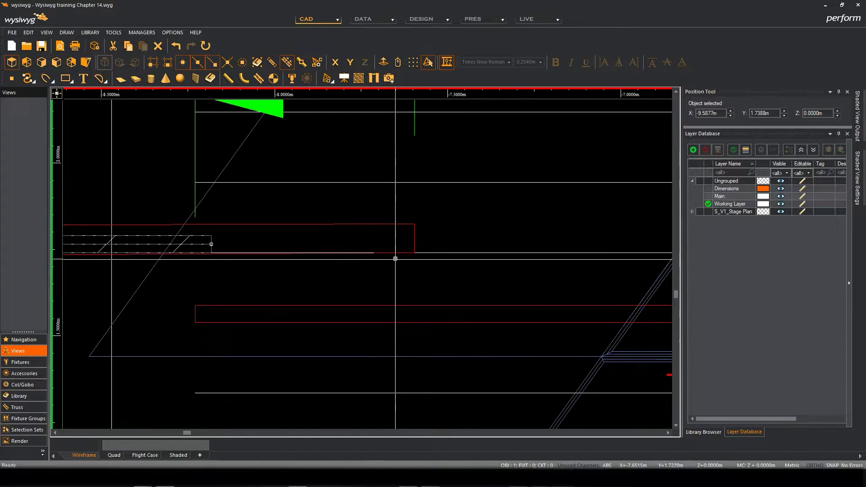
middle_click_drag(338, 272, 482, 261)
scroll(414, 237, "up", 5)
middle_click_drag(412, 238, 242, 228)
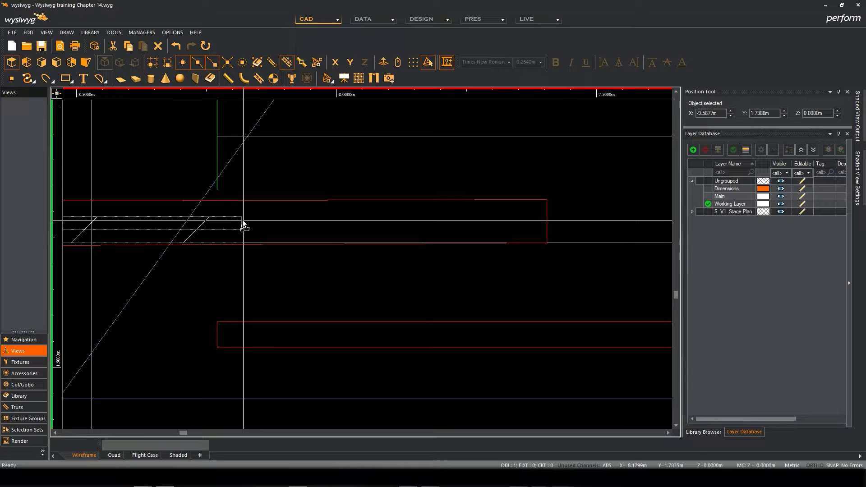
left_click_drag(248, 226, 546, 221)
scroll(435, 257, "down", 5)
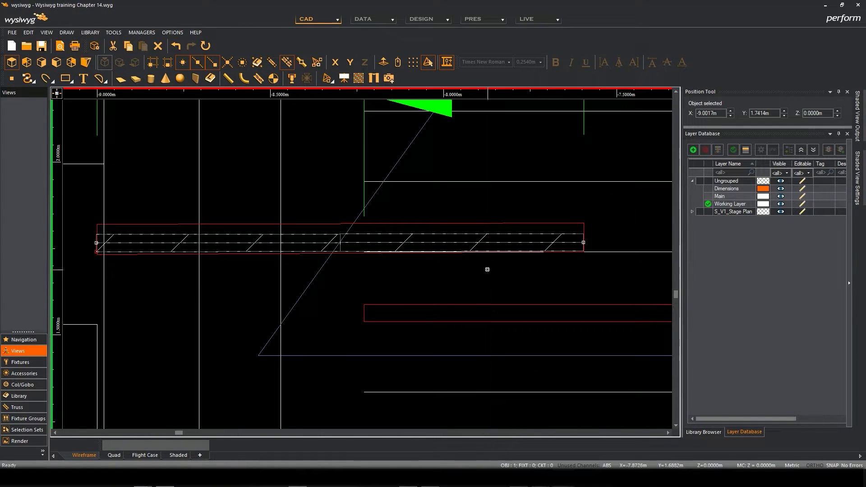
scroll(248, 244, "up", 7)
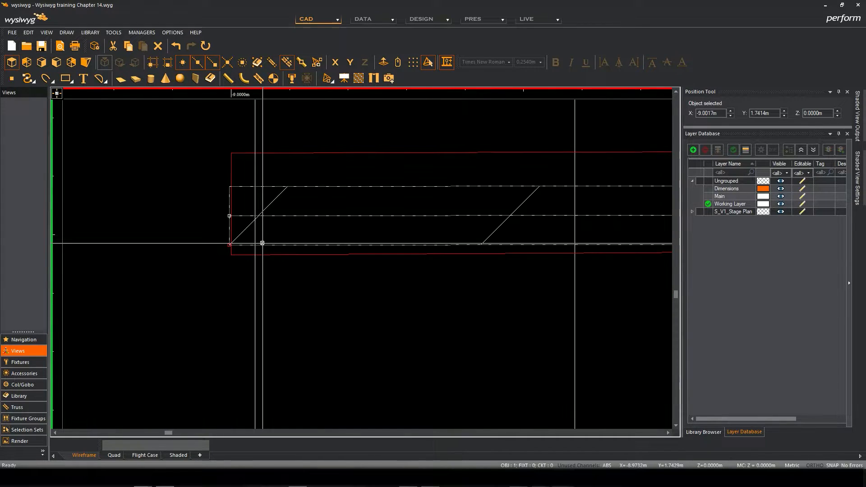
Step: Delete the imported red leg outline beneath the hatched wall, and inspect the wall in the shaded view
scroll(253, 241, "down", 5)
scroll(408, 259, "down", 5)
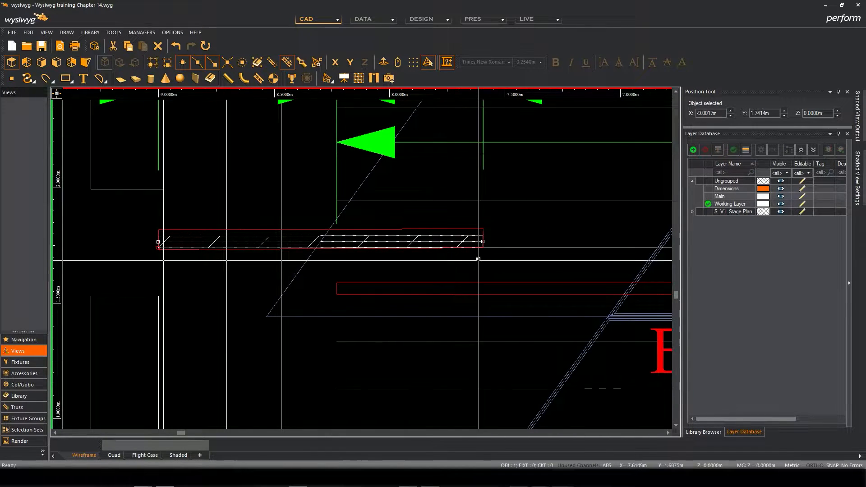
left_click(449, 234)
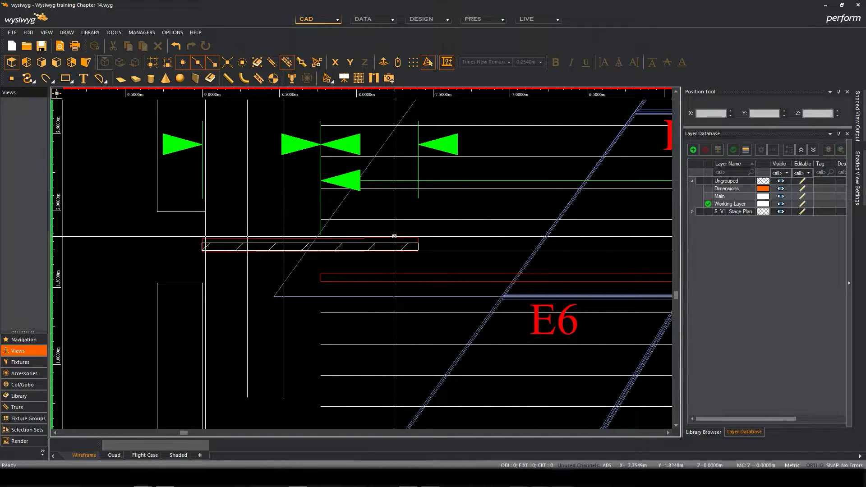
left_click(394, 241)
left_click(518, 242)
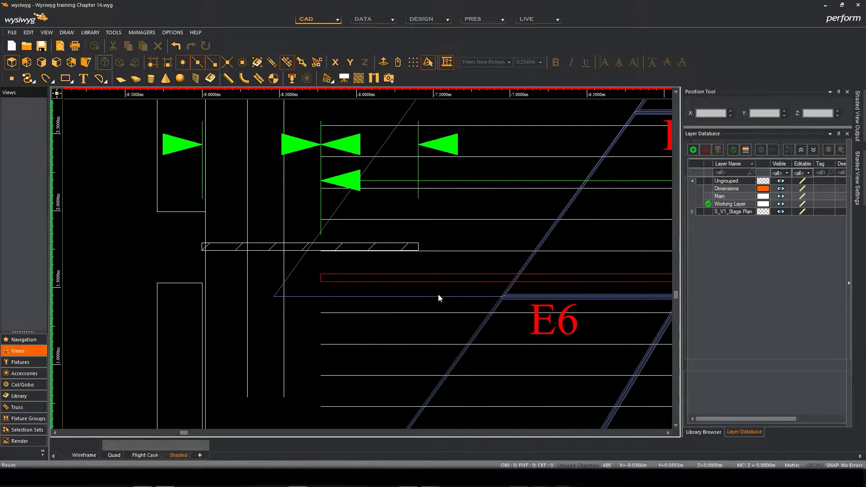
mouse_move(241, 272)
left_mouse_down()
mouse_move(370, 240)
mouse_move(398, 180)
mouse_move(418, 194)
mouse_move(400, 239)
mouse_move(369, 165)
mouse_move(295, 165)
mouse_move(263, 214)
mouse_move(373, 236)
mouse_move(205, 234)
mouse_move(294, 183)
mouse_move(272, 201)
mouse_move(218, 189)
mouse_move(256, 177)
mouse_move(257, 168)
mouse_move(170, 366)
left_mouse_up()
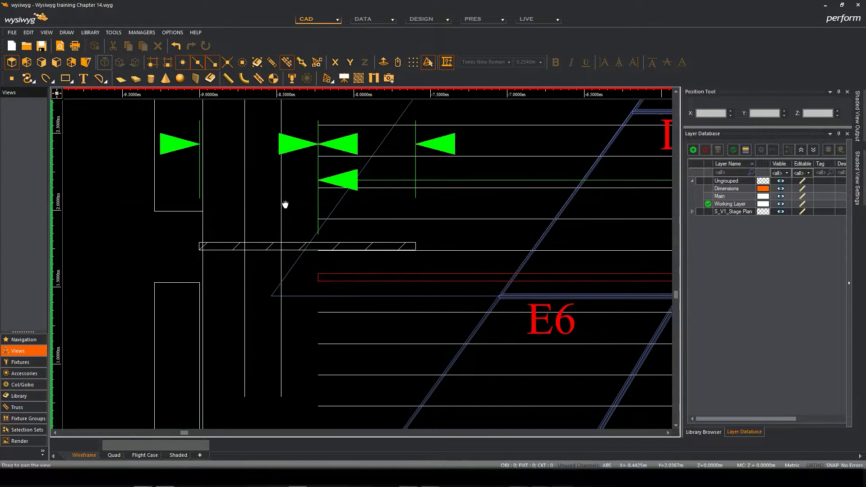
Step: Start an interactively sized riser with its first corner at the offstage end of the next red leg upstage
middle_click_drag(285, 204, 260, 231)
middle_click_drag(236, 190, 225, 234)
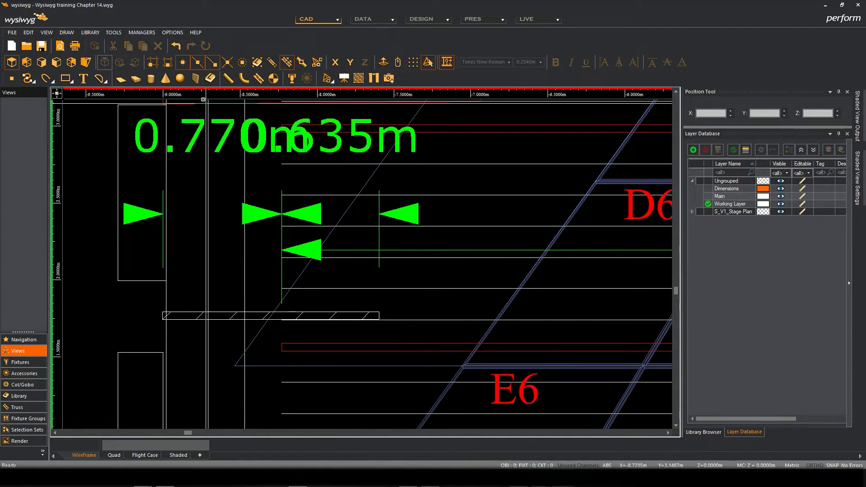
left_click(136, 76)
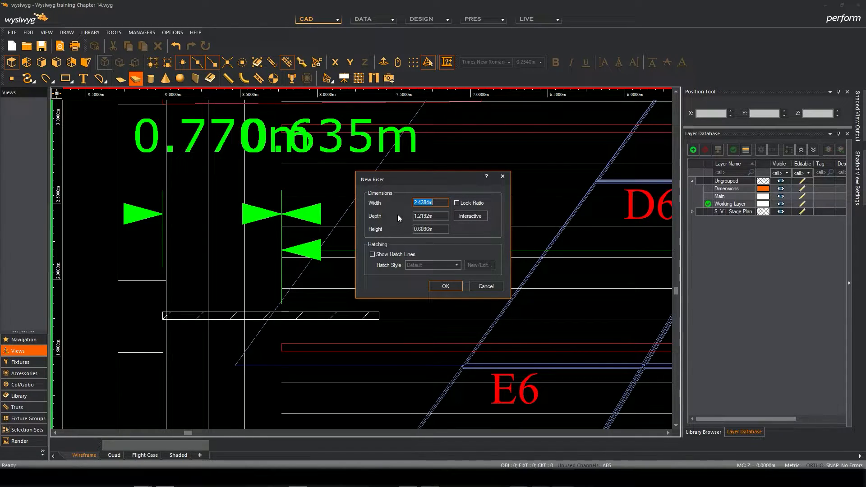
left_click(475, 215)
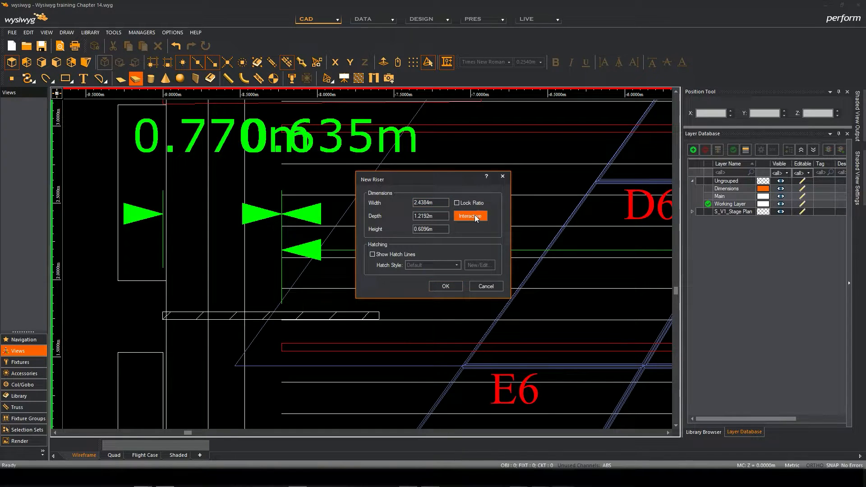
middle_click_drag(253, 187, 271, 315)
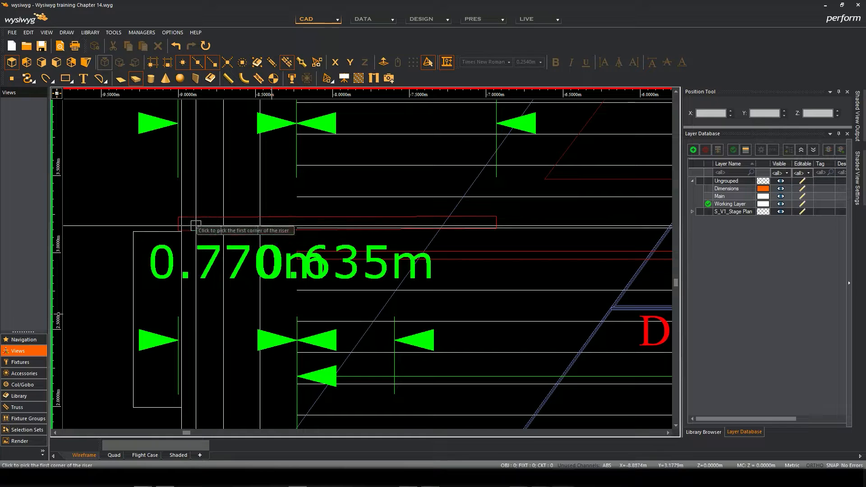
left_click(177, 224)
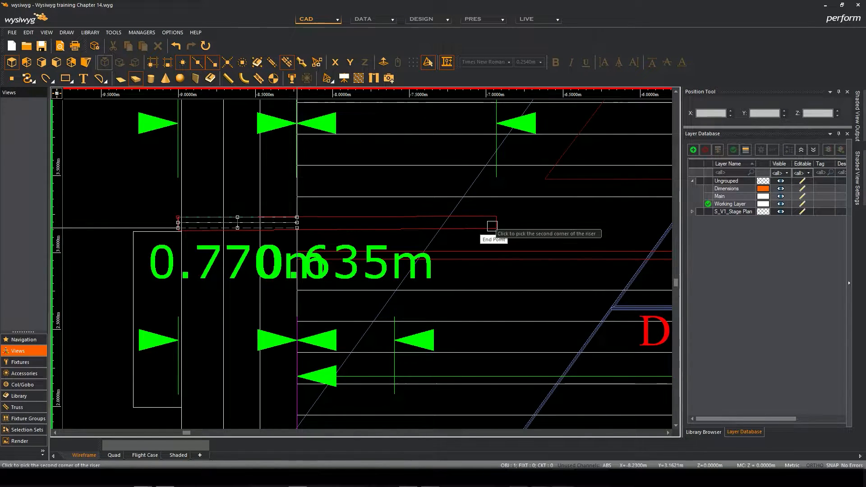
Step: Turn off the active object snaps so the riser's second corner can be placed freely
scroll(495, 229, "up", 3)
scroll(499, 229, "down", 3)
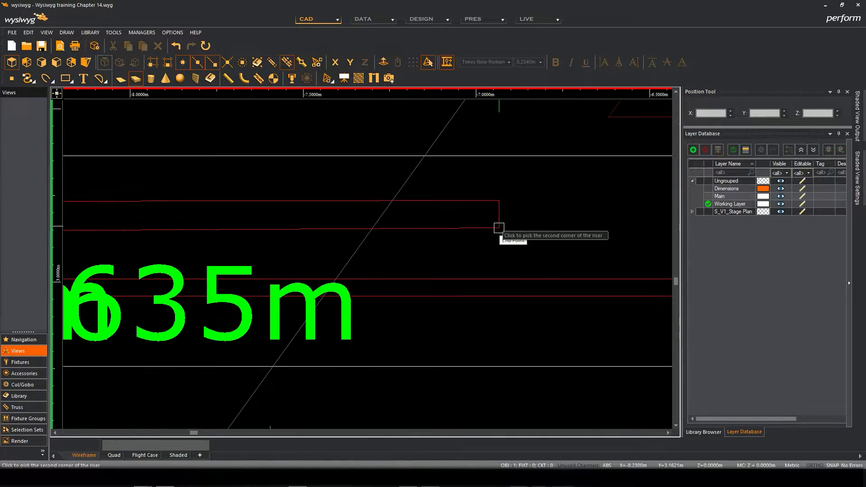
left_click(198, 62)
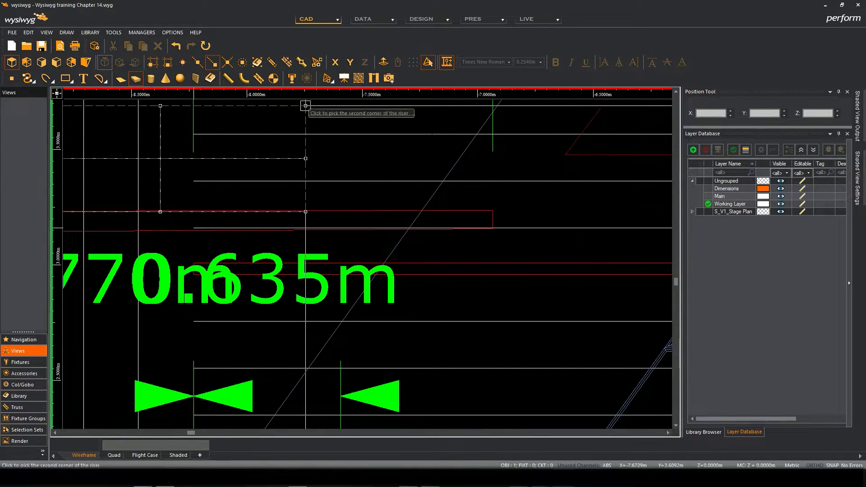
left_click(181, 63)
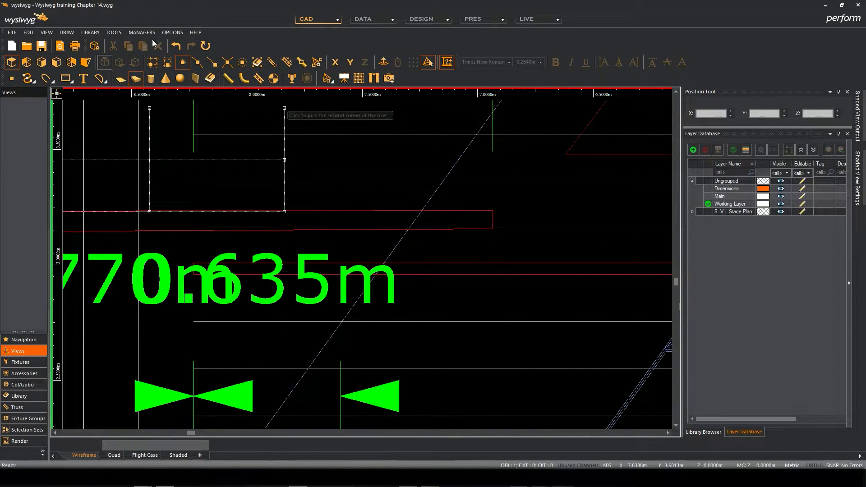
left_click(228, 62)
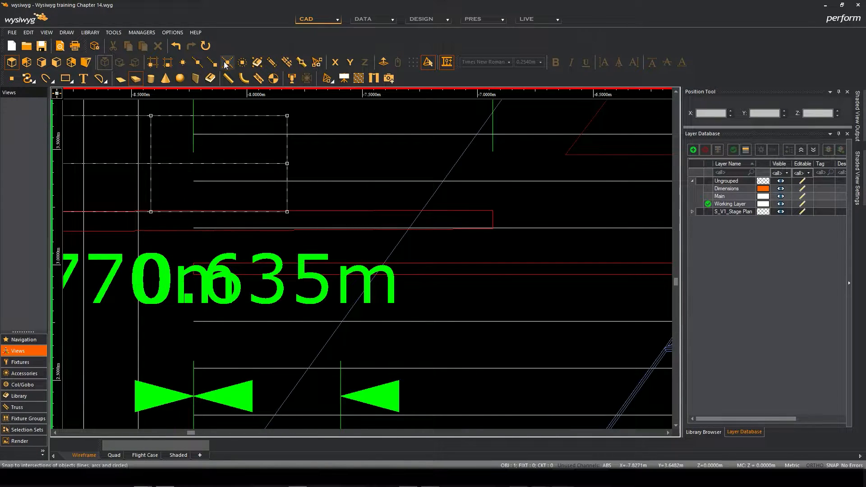
Step: Place the riser's second corner at the leg's onstage downstage corner, about 2.07 m by 0.075 m, and create it 9 m high
scroll(444, 188, "up", 5)
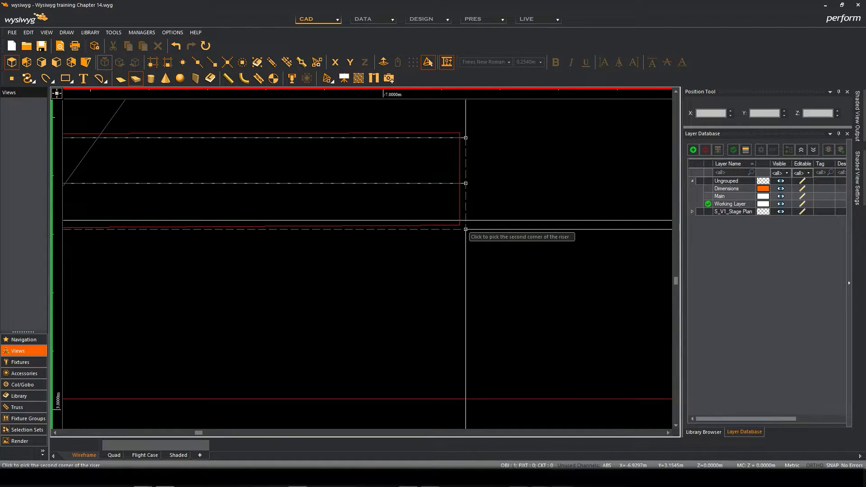
scroll(457, 226, "up", 4)
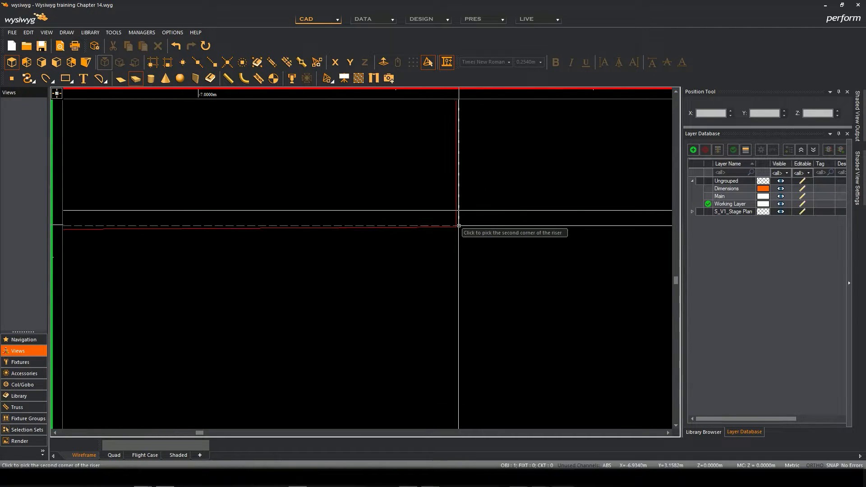
left_click(457, 226)
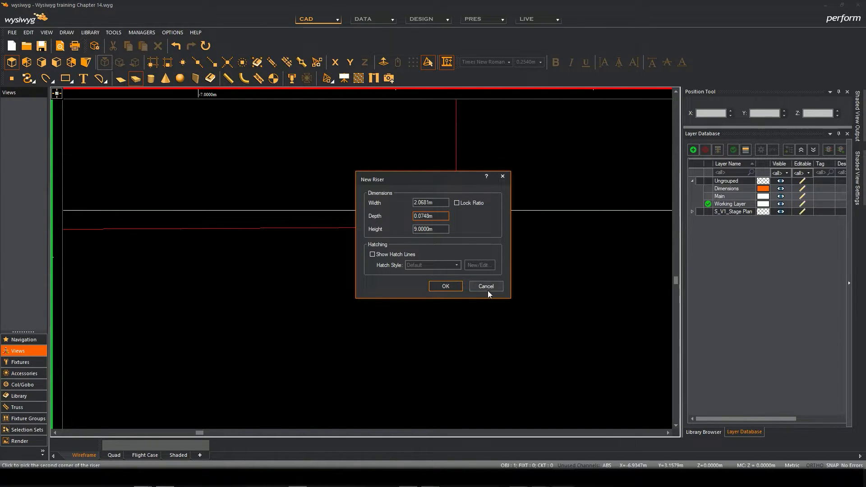
left_click(445, 286)
Step: Delete the red outline beneath the new riser, inspect the result in the shaded view and return to the wireframe view
scroll(444, 286, "up", 5)
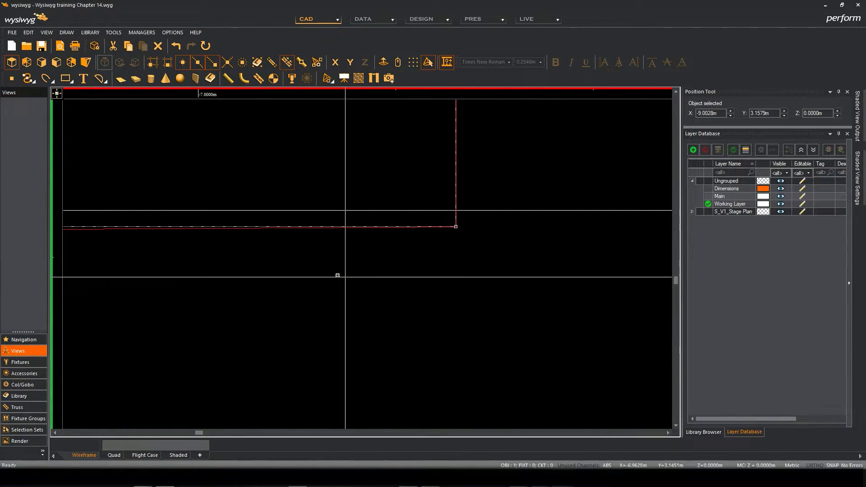
scroll(448, 272, "down", 3)
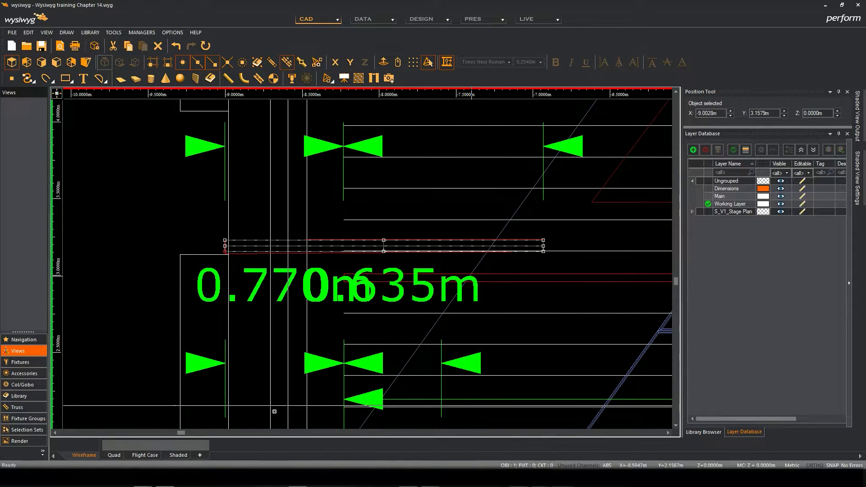
key("Escape")
scroll(532, 240, "up", 3)
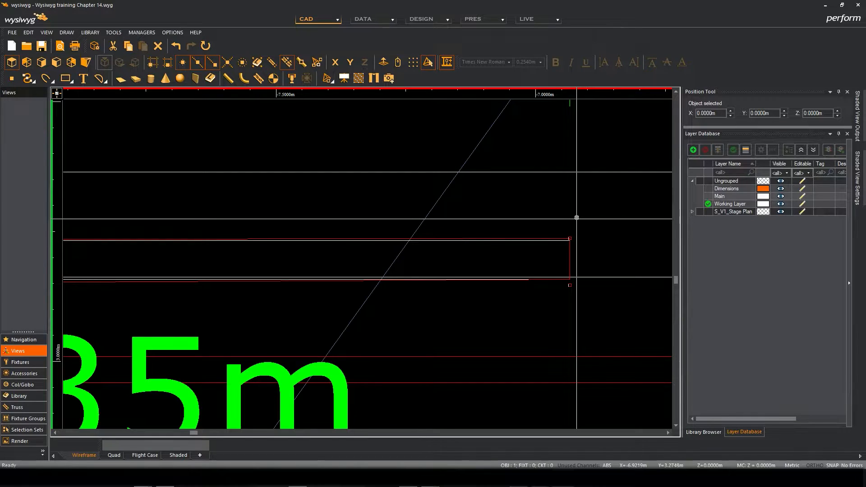
scroll(618, 209, "down", 5)
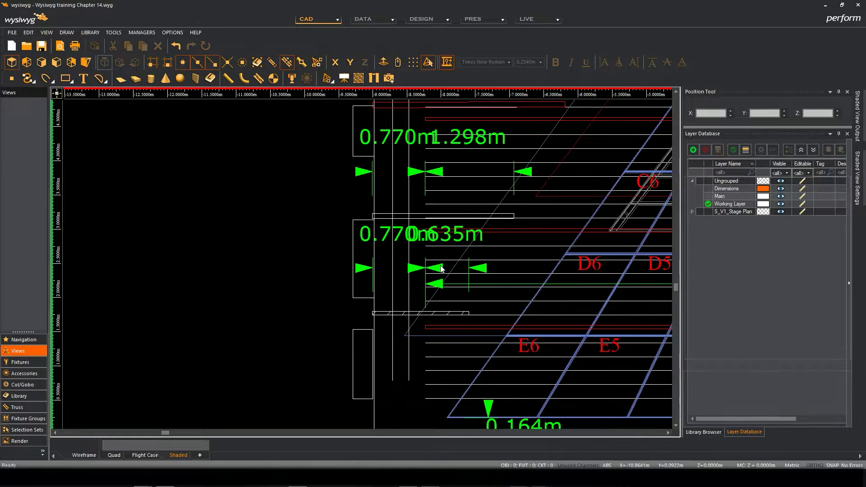
mouse_move(306, 287)
middle_mouse_down()
mouse_move(232, 238)
mouse_move(169, 332)
mouse_move(193, 288)
mouse_move(191, 274)
mouse_move(187, 314)
mouse_move(171, 285)
middle_mouse_up()
left_click(82, 456)
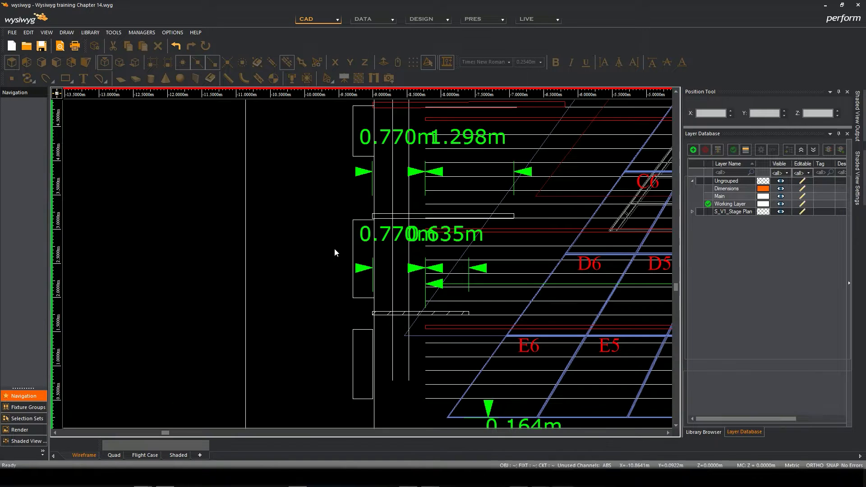
Step: Start an interactively sized rectangle with its first corner at the offstage upstage corner of the third red leg
middle_click_drag(466, 157, 452, 278)
scroll(448, 236, "up", 3)
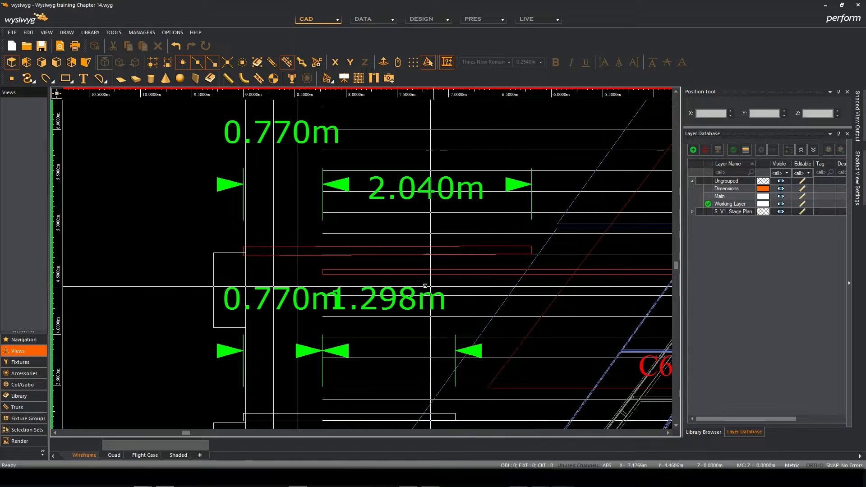
middle_click_drag(257, 250, 218, 246)
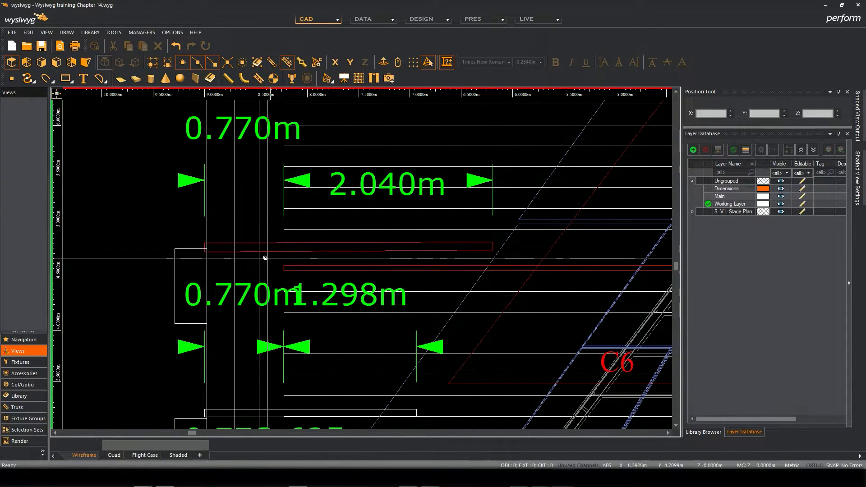
mouse_move(229, 254)
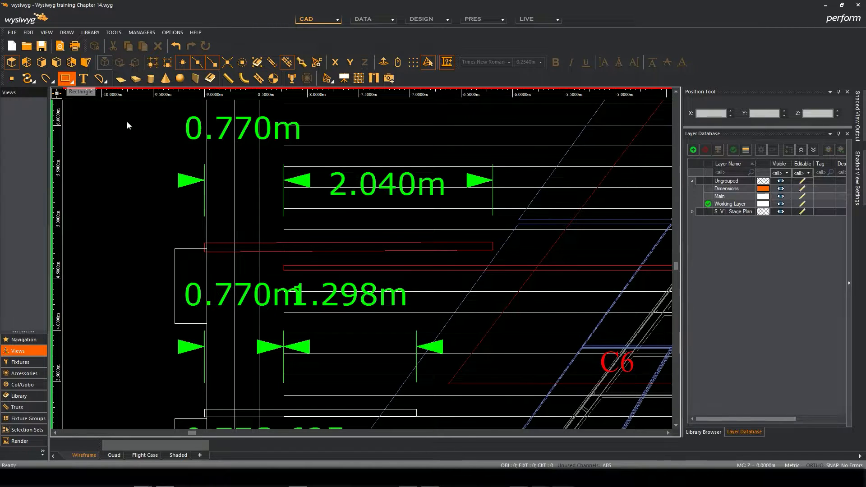
left_click(205, 234)
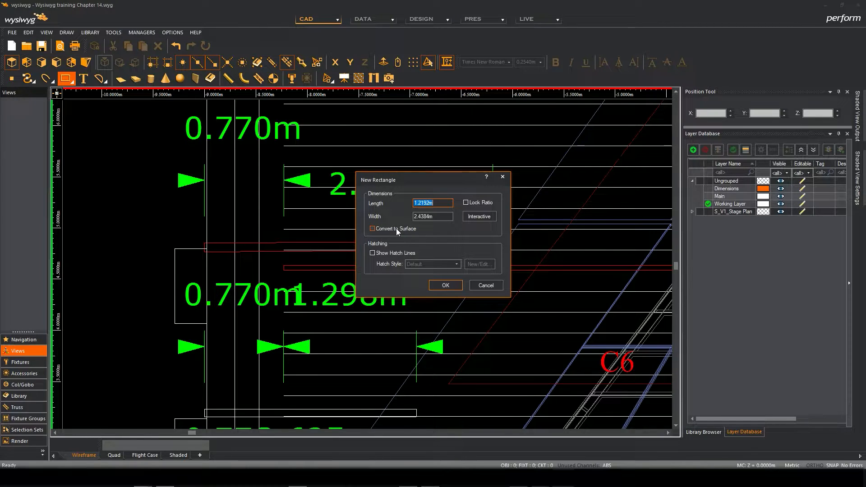
left_click(480, 217)
middle_click_drag(309, 251, 248, 214)
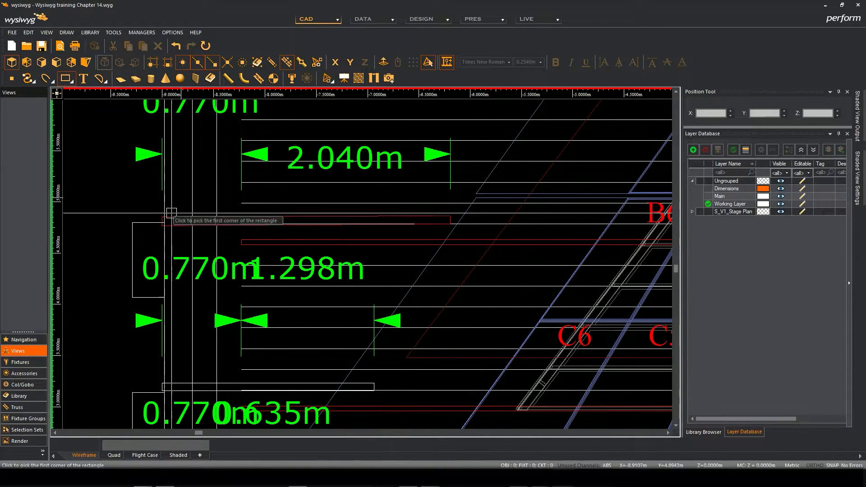
scroll(172, 215, "up", 3)
left_click(166, 214)
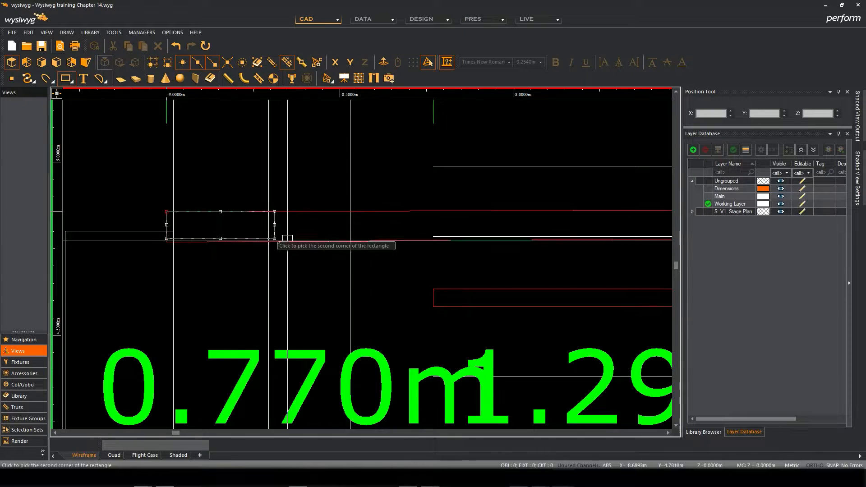
Step: With snapping off, finish the rectangle at the third leg's onstage downstage corner, about 2.81 m long
scroll(354, 248, "down", 2)
middle_click_drag(353, 247, 216, 239)
scroll(492, 247, "down", 1)
scroll(486, 247, "up", 2)
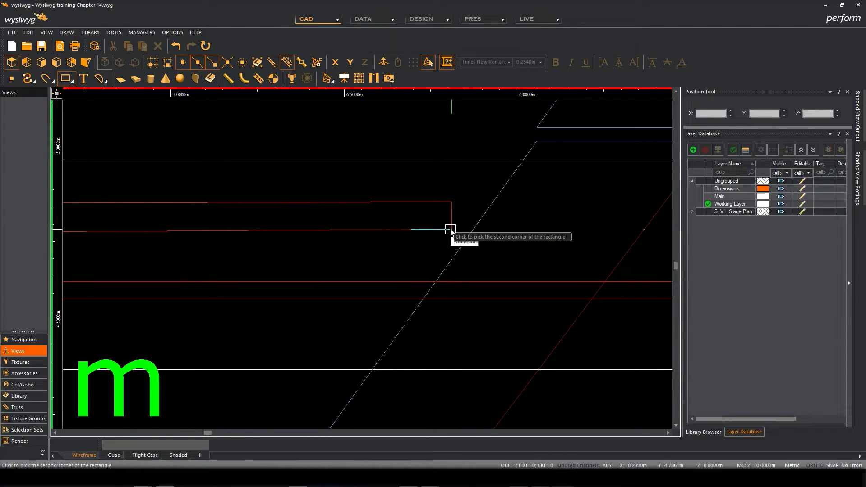
scroll(450, 230, "down", 2)
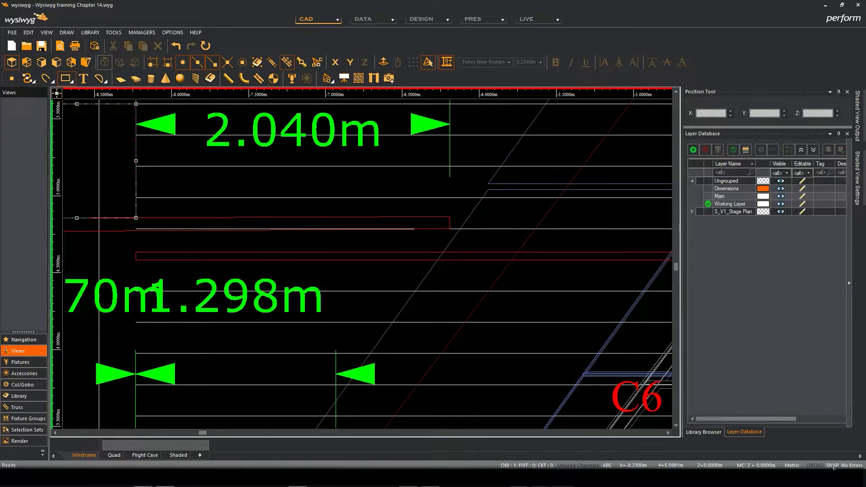
scroll(460, 228, "up", 3)
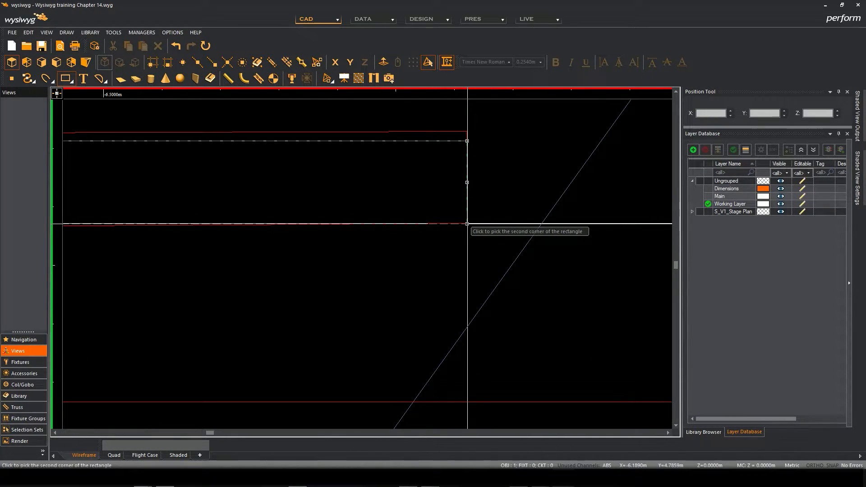
scroll(467, 223, "up", 3)
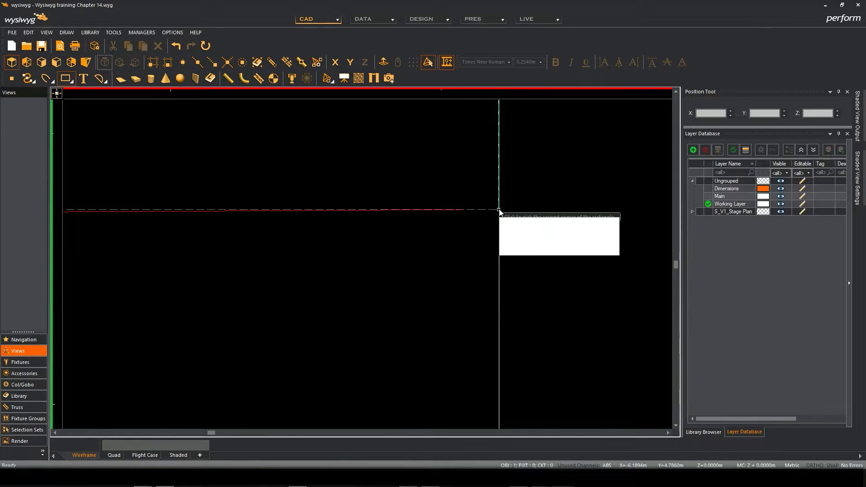
left_click(499, 210)
Step: Examine how the new rectangle lines up with the third red leg outline along its length
scroll(494, 250, "up", 5)
middle_click_drag(457, 254, 516, 256)
scroll(445, 264, "down", 3)
middle_click_drag(417, 250, 400, 227)
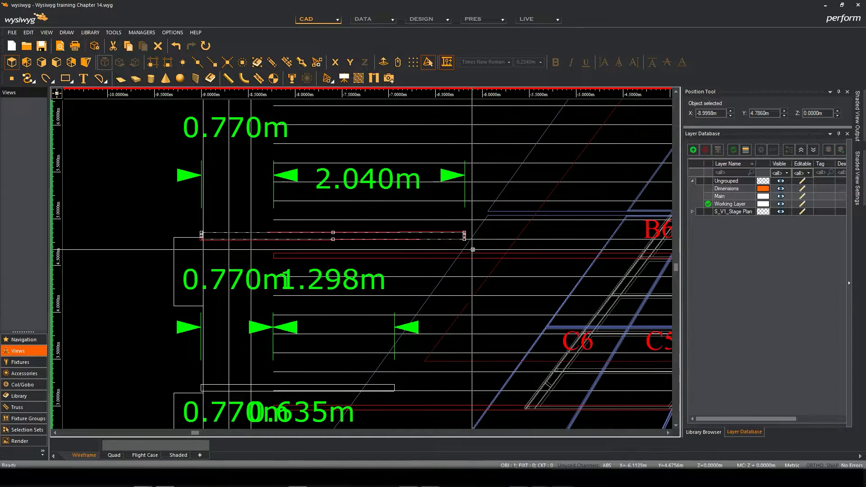
middle_click_drag(473, 245, 485, 236)
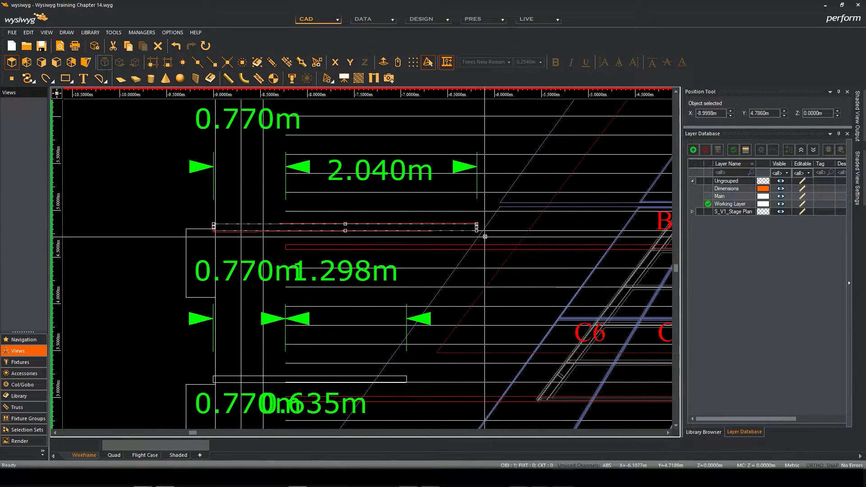
scroll(470, 243, "up", 2)
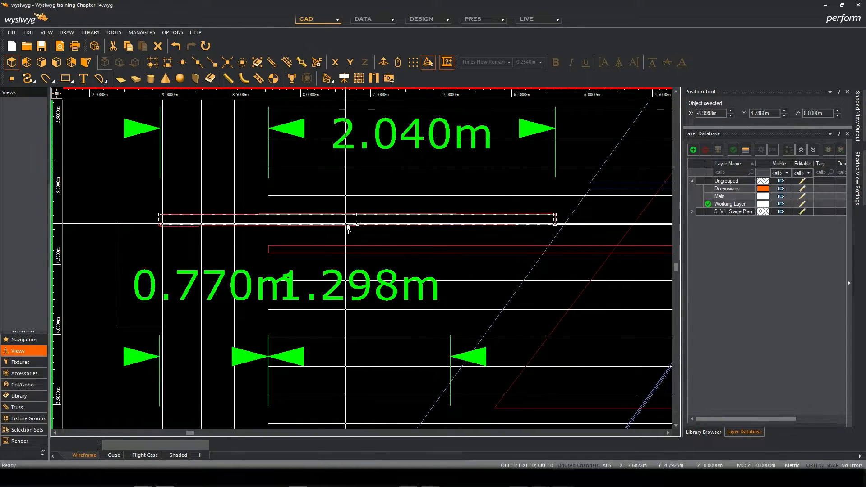
middle_click_drag(470, 235, 371, 231)
scroll(371, 231, "down", 1)
middle_click_drag(266, 230, 303, 231)
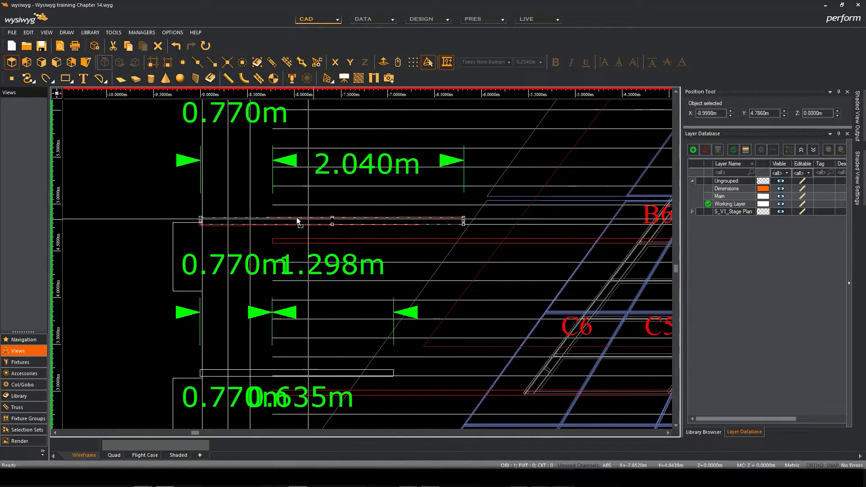
Step: Delete the third leg's red outline beneath the new rectangle and clear the selection
scroll(209, 231, "up", 3)
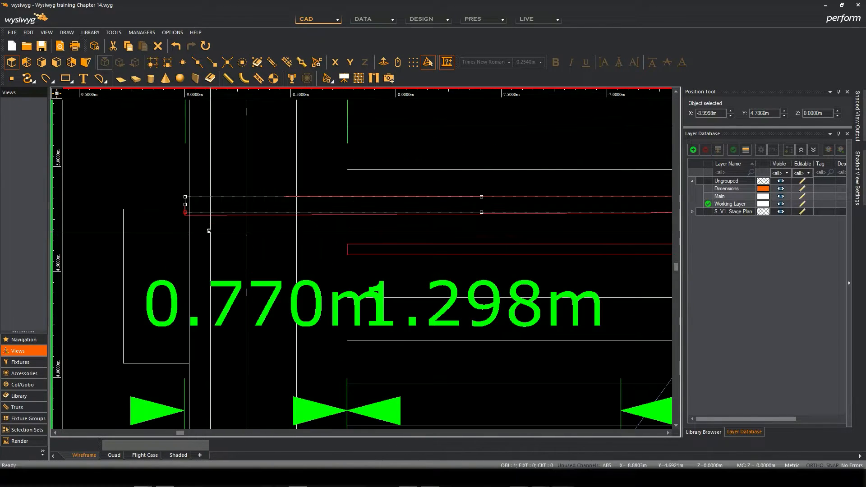
left_click(205, 222)
left_click(202, 214)
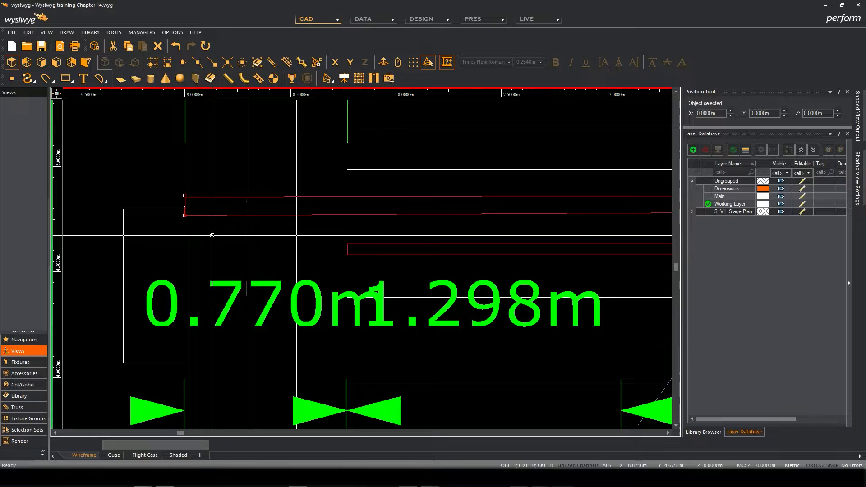
left_click(214, 233)
scroll(226, 210, "down", 2)
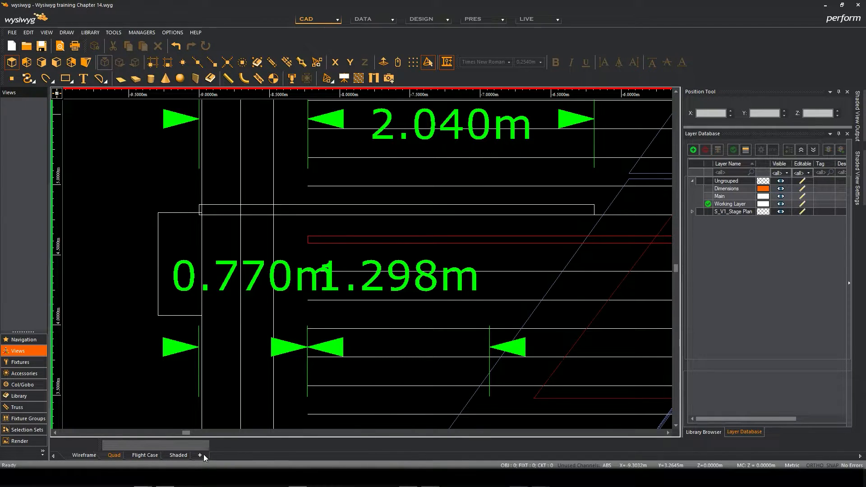
Step: Switch to the four-view layout and examine the existing legs in the shaded, side, front and plan views
key("Tab")
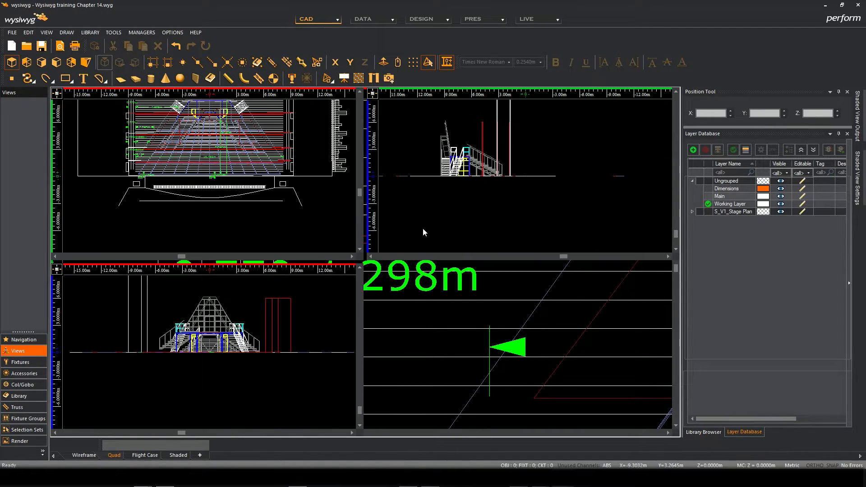
mouse_move(458, 328)
left_mouse_down()
mouse_move(472, 331)
mouse_move(462, 342)
mouse_move(552, 347)
mouse_move(520, 329)
mouse_move(530, 356)
mouse_move(522, 420)
mouse_move(535, 359)
mouse_move(526, 281)
mouse_move(519, 379)
mouse_move(549, 375)
mouse_move(536, 376)
mouse_move(524, 338)
mouse_move(518, 379)
mouse_move(517, 357)
left_mouse_up()
scroll(497, 226, "up", 5)
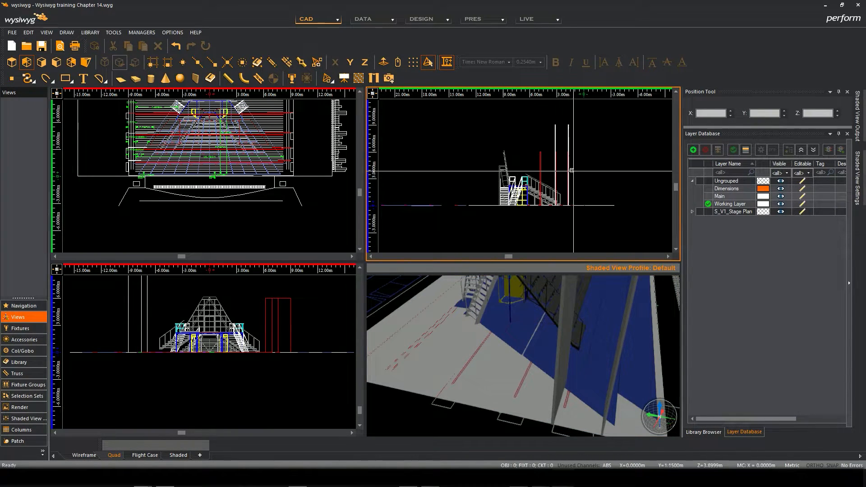
scroll(566, 170, "down", 3)
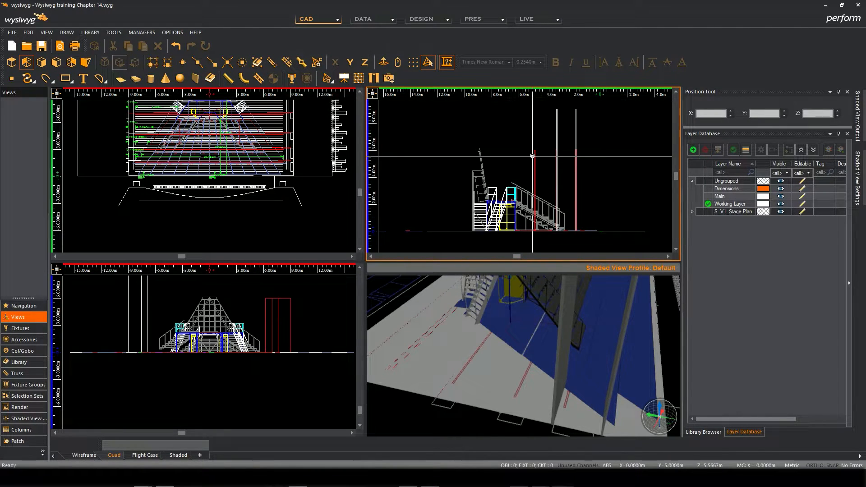
middle_click_drag(232, 326, 249, 374)
scroll(166, 327, "up", 2)
scroll(163, 308, "down", 1)
scroll(227, 165, "up", 3)
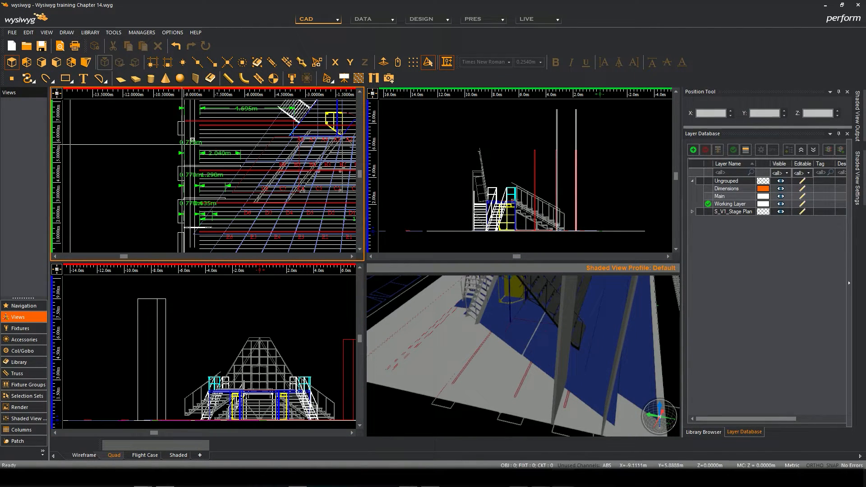
Step: Convert the third leg's rectangle into a surface
scroll(239, 170, "up", 4)
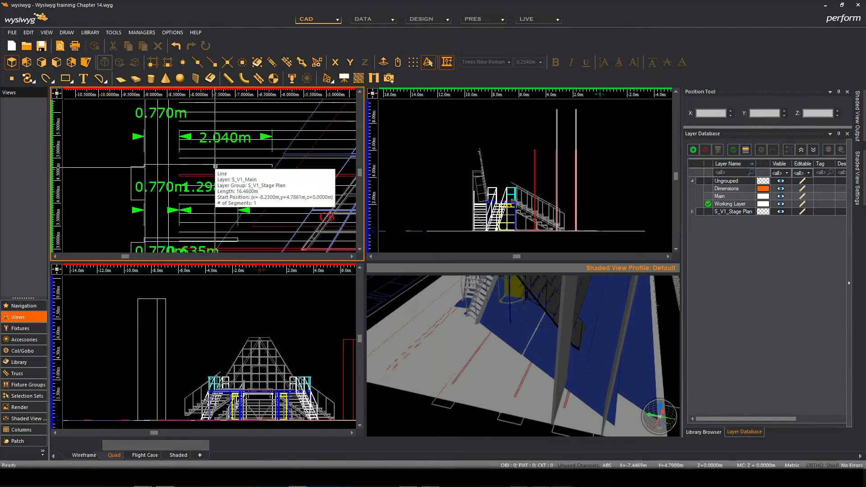
scroll(260, 166, "up", 1)
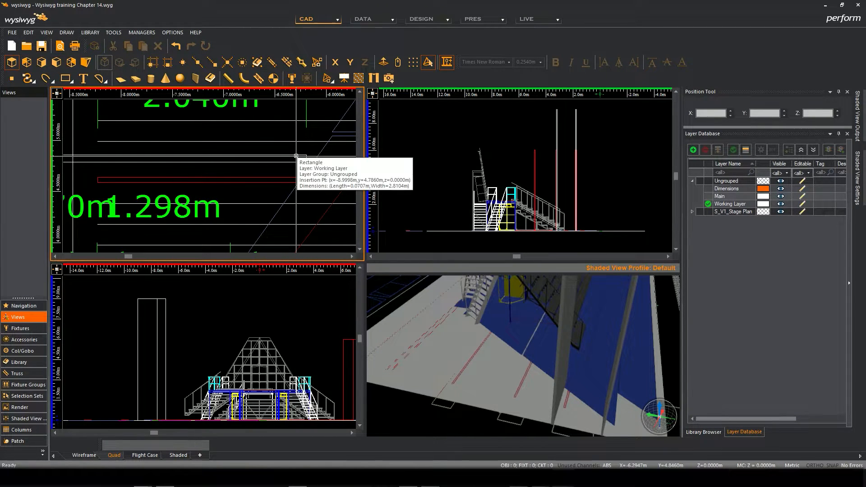
left_click(297, 158)
middle_click_drag(260, 150, 259, 161)
scroll(259, 163, "down", 1)
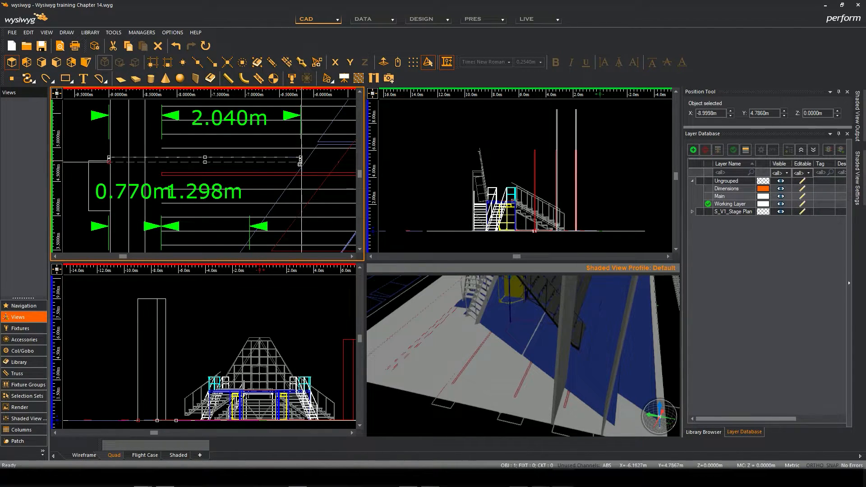
left_click(113, 32)
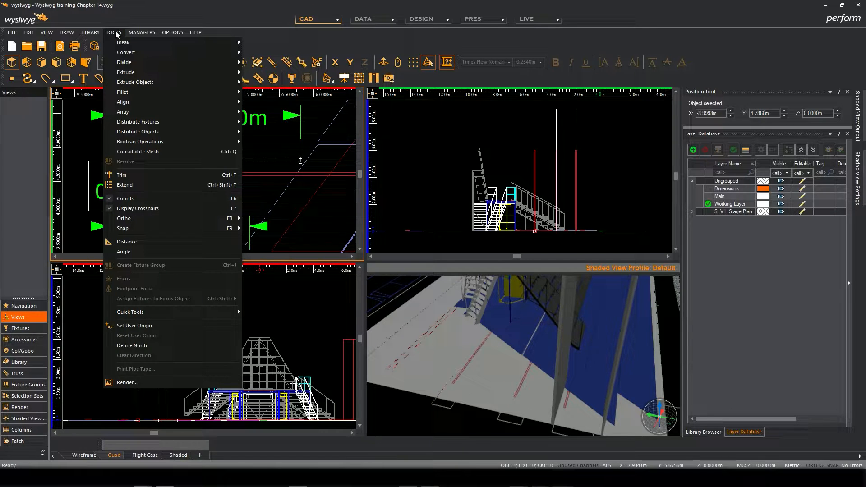
mouse_move(128, 54)
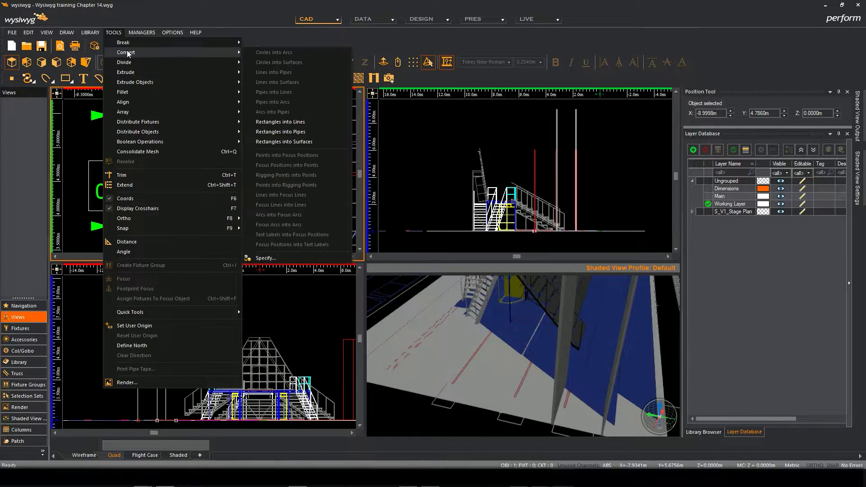
left_click(293, 142)
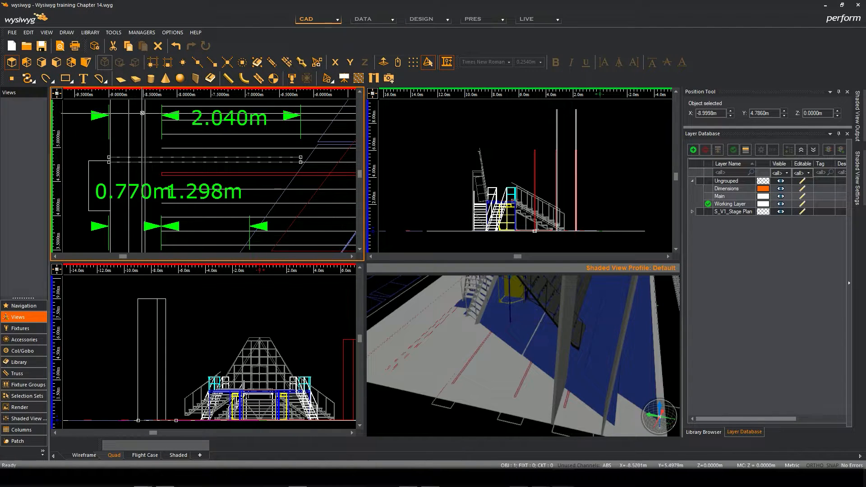
Step: Extrude the third leg's surface into a solid 9 m high and inspect it in the shaded view
left_click(114, 32)
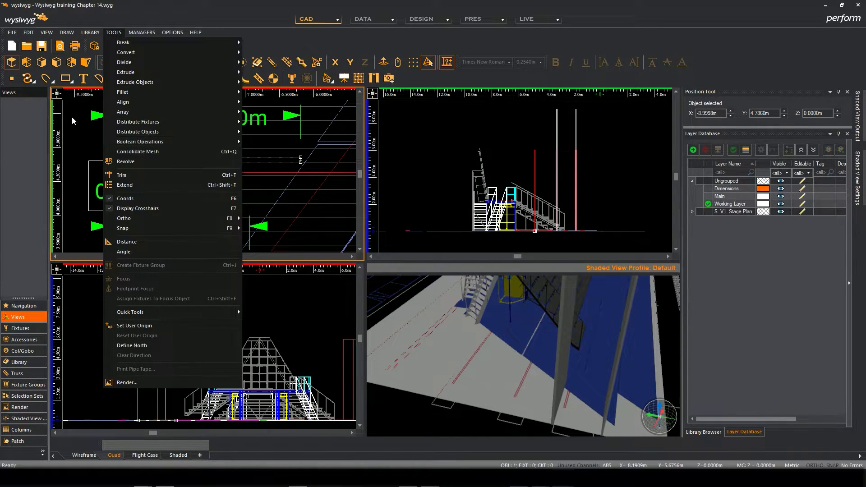
left_click(120, 33)
middle_click_drag(281, 194, 274, 197)
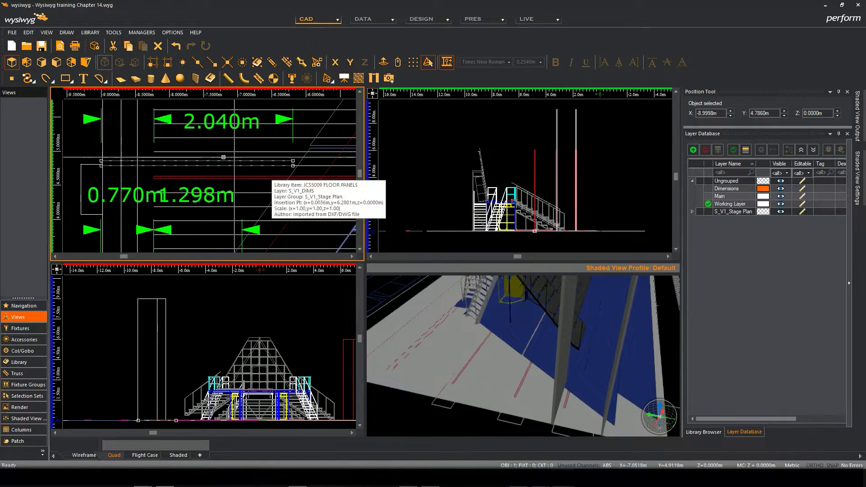
left_click(114, 33)
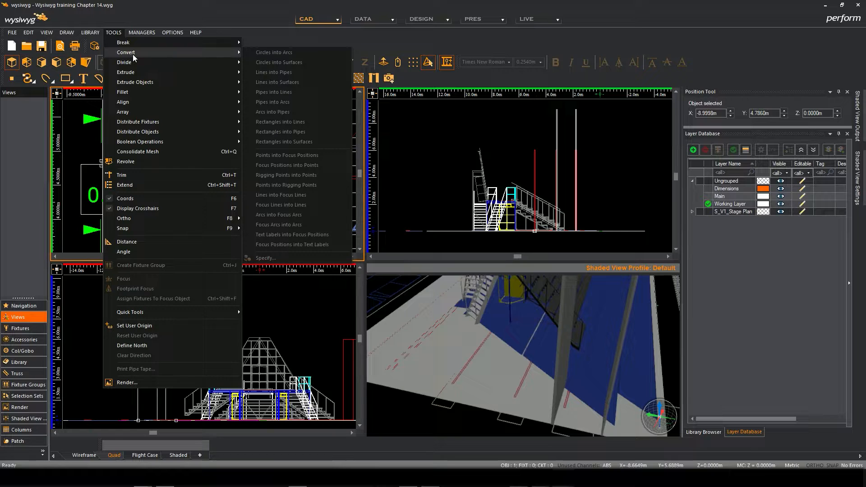
mouse_move(134, 74)
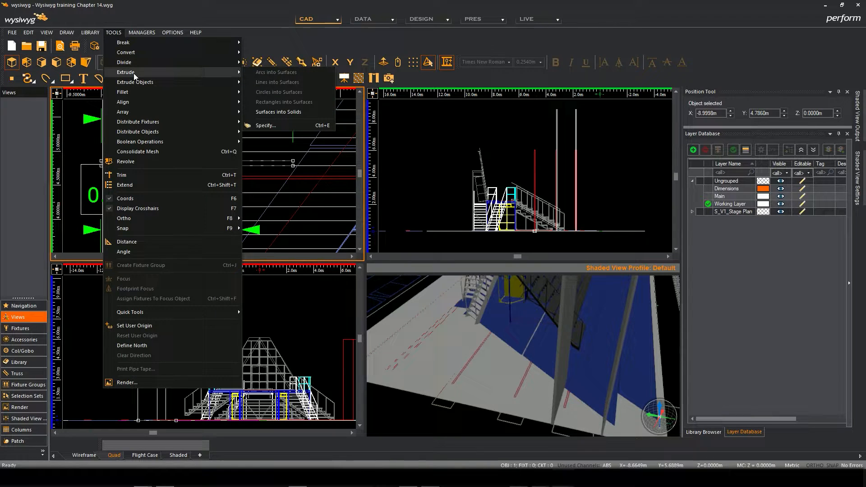
left_click(292, 114)
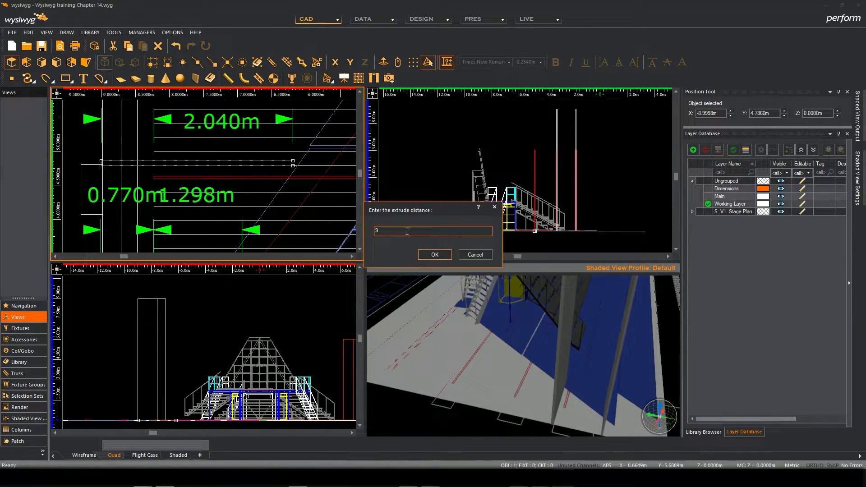
left_click(432, 255)
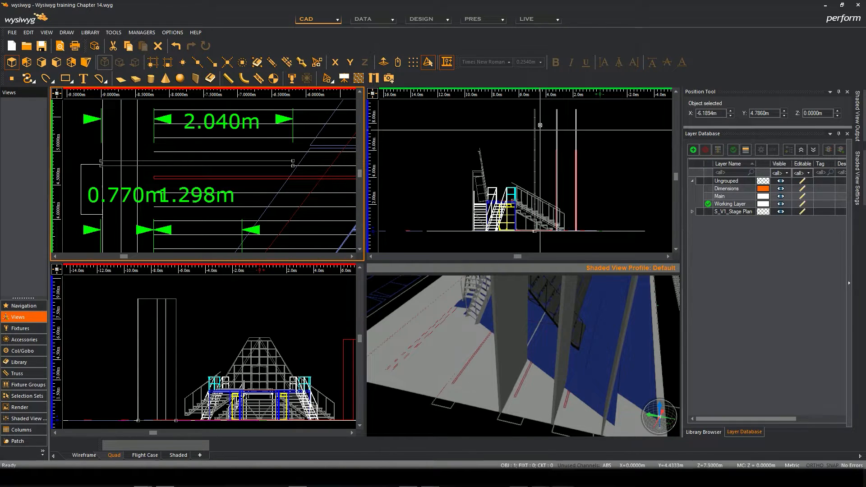
mouse_move(552, 342)
left_mouse_down()
mouse_move(535, 350)
mouse_move(533, 323)
mouse_move(486, 329)
mouse_move(483, 353)
mouse_move(520, 358)
mouse_move(518, 333)
mouse_move(517, 341)
left_mouse_up()
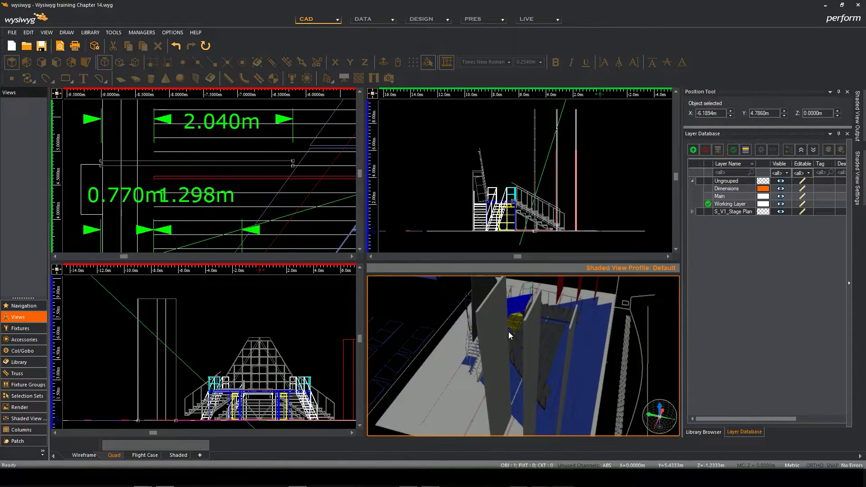
middle_click_drag(508, 331, 513, 331)
Step: Draw a roughly closed, rounded spline about 2.5 m across in the empty area offstage of the legs, ending near its start point
middle_click_drag(264, 144, 259, 170)
scroll(259, 170, "down", 1)
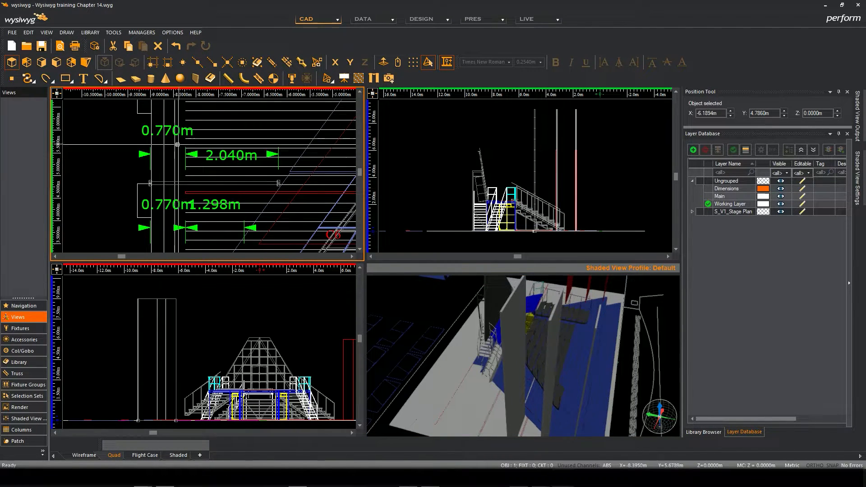
middle_click_drag(178, 144, 183, 142)
left_click(30, 80)
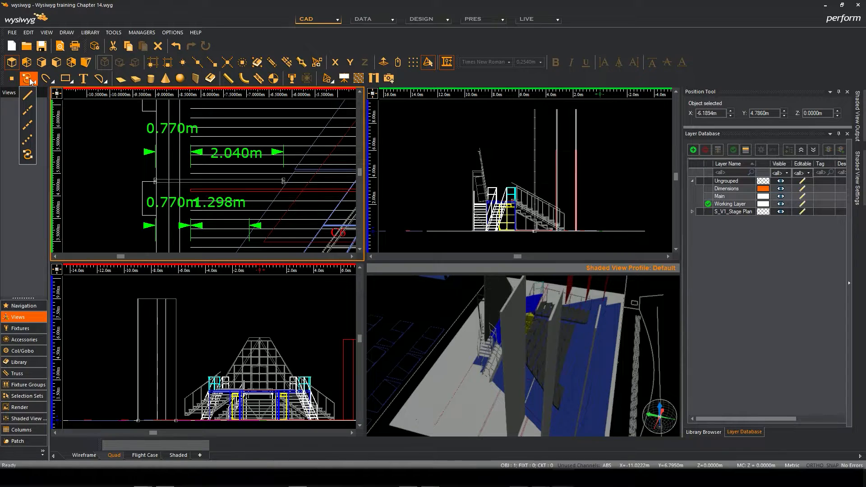
left_click(30, 80)
left_click(29, 79)
middle_click_drag(221, 149, 308, 148)
scroll(308, 148, "down", 1)
scroll(274, 151, "down", 1)
left_click(171, 182)
left_click(174, 149)
left_click(205, 141)
left_click(221, 160)
left_click(206, 184)
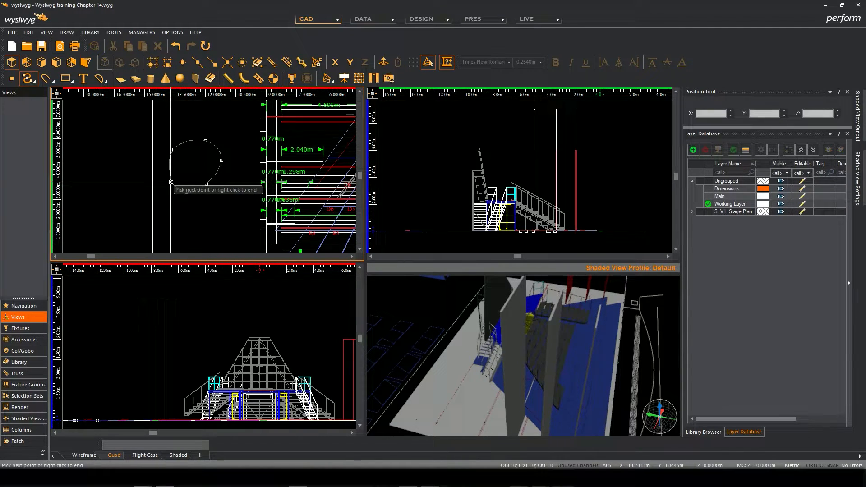
scroll(171, 182, "up", 5)
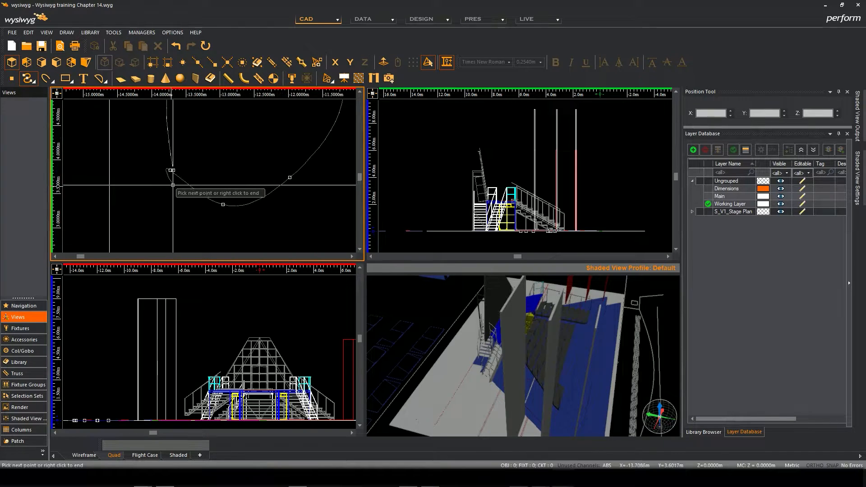
right_click(168, 136)
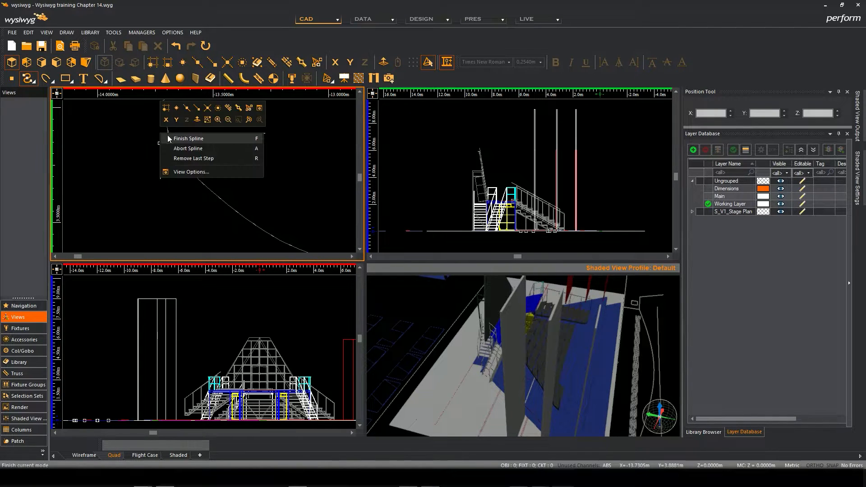
left_click(197, 138)
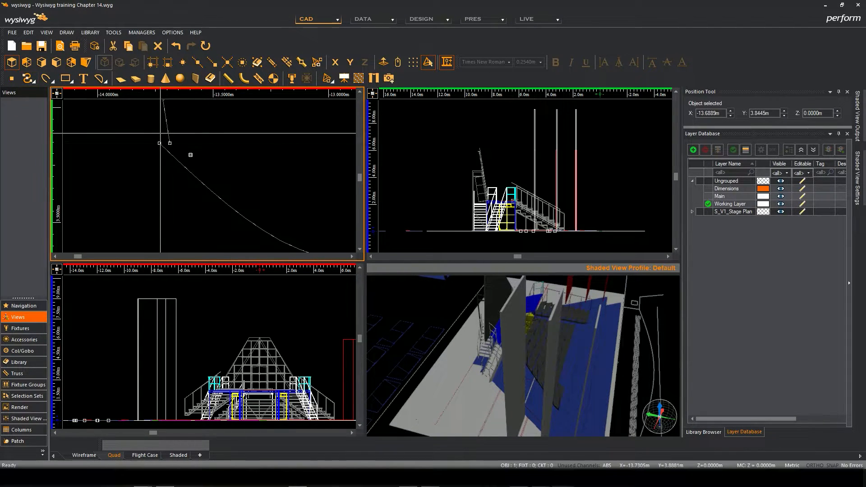
Step: Convert the rounded spline offstage of the legs into a surface
scroll(219, 159, "down", 4)
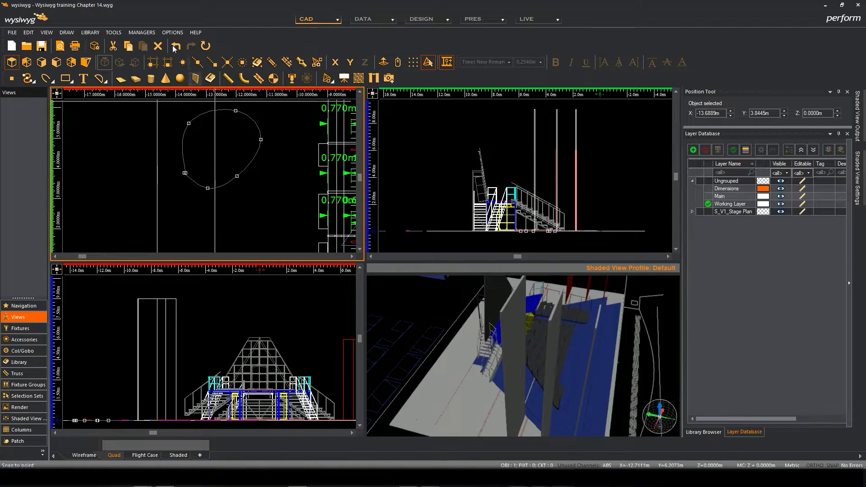
left_click(121, 32)
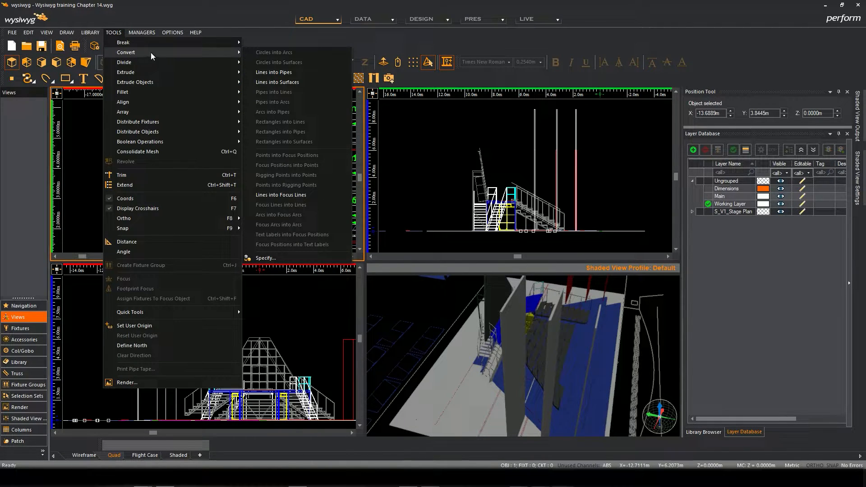
left_click(286, 82)
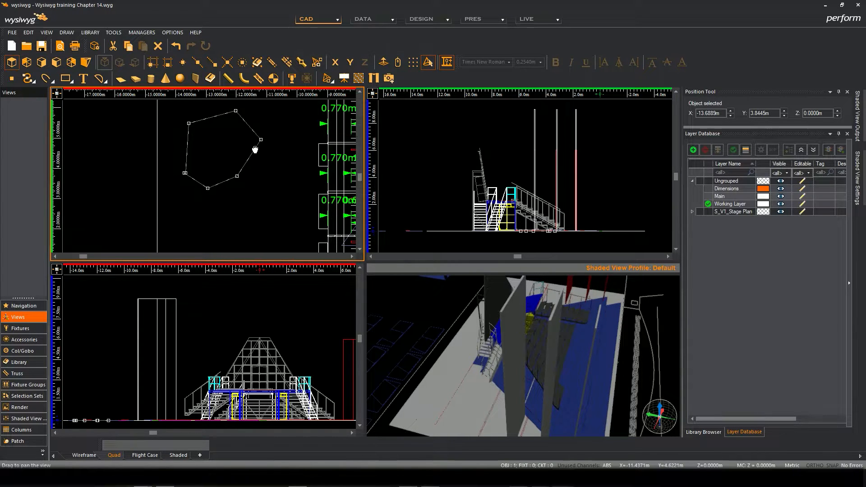
Step: Move the polygon surface's vertex beside the start corner onto that corner to close the small gap
middle_click_drag(254, 150, 267, 152)
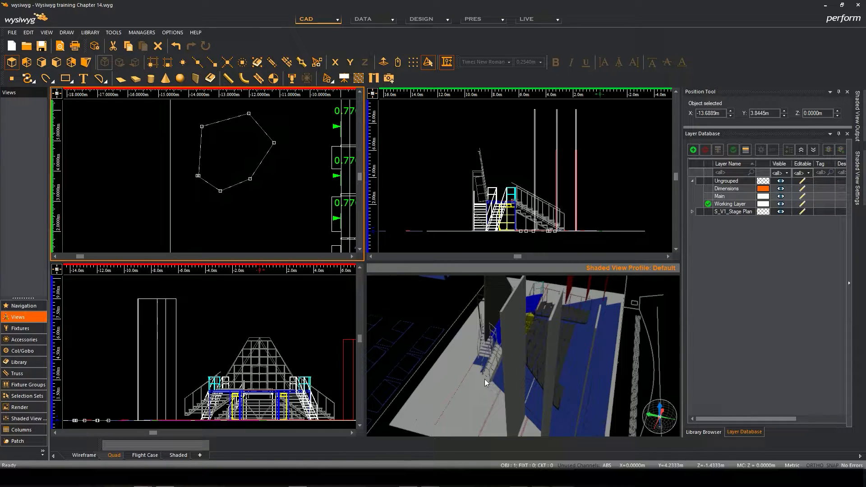
scroll(201, 174, "up", 3)
scroll(201, 174, "up", 3)
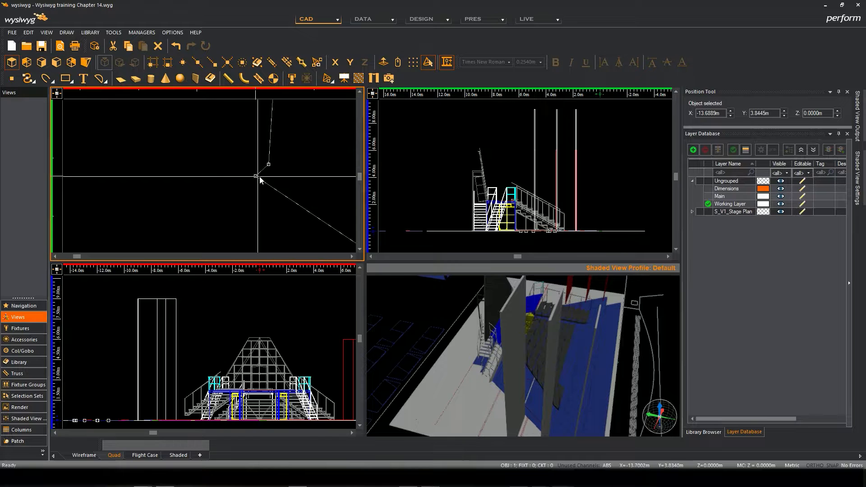
middle_click_drag(291, 184, 231, 187)
scroll(217, 198, "down", 6)
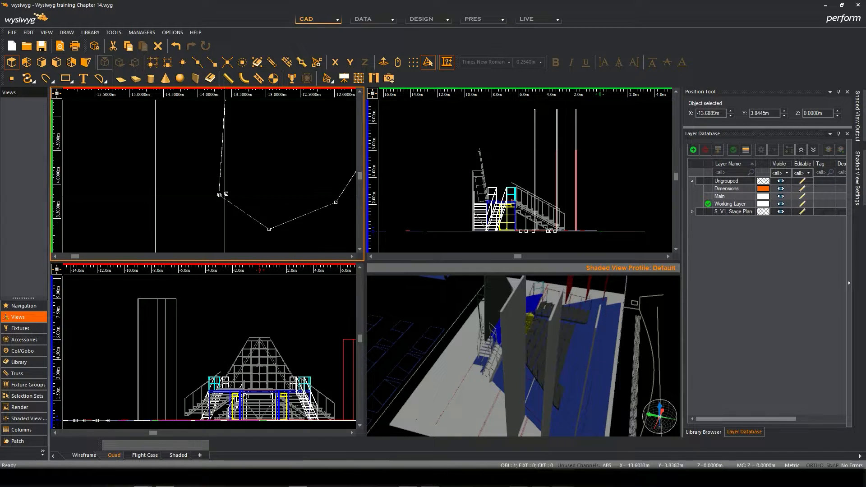
middle_click_drag(257, 158, 233, 168)
Step: Inspect the polygon surface beside the stage in the shaded view and undo its last vertex move
left_click_drag(515, 329, 519, 303)
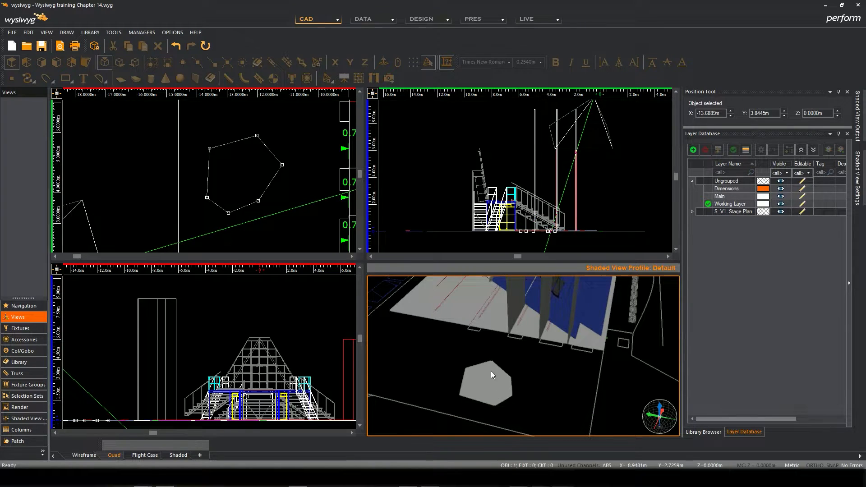
left_click_drag(530, 357, 501, 339)
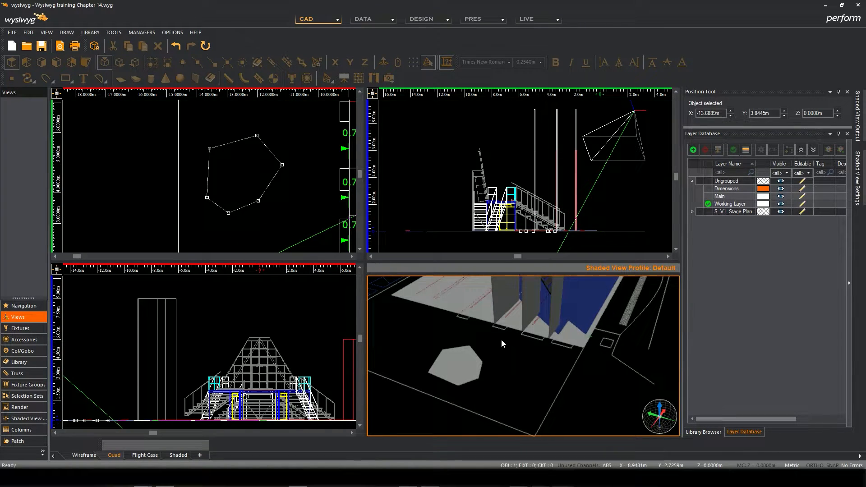
key("ctrl+z")
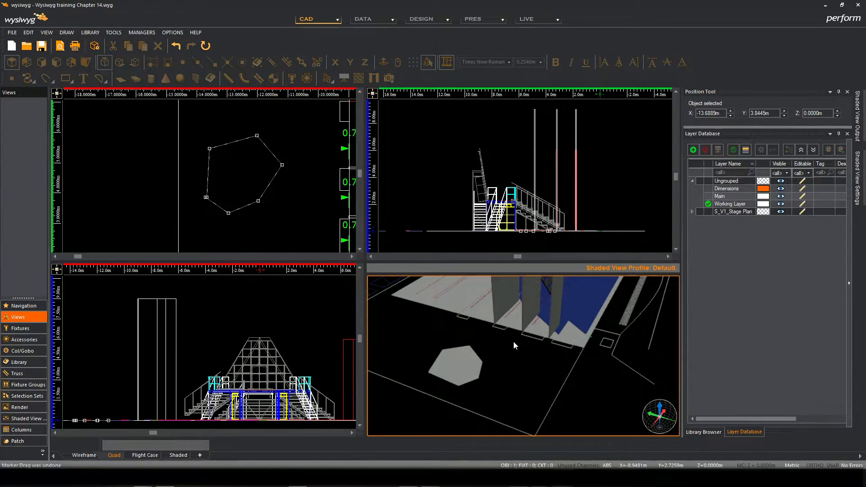
Step: Undo the surface conversion of the rounded spline offstage of the legs, reselect the spline and convert it into a surface again
key("ctrl+z")
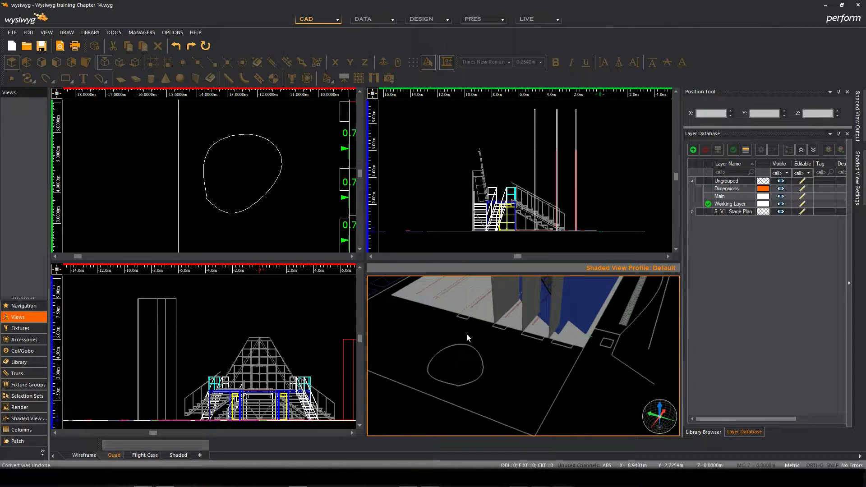
left_click(216, 149)
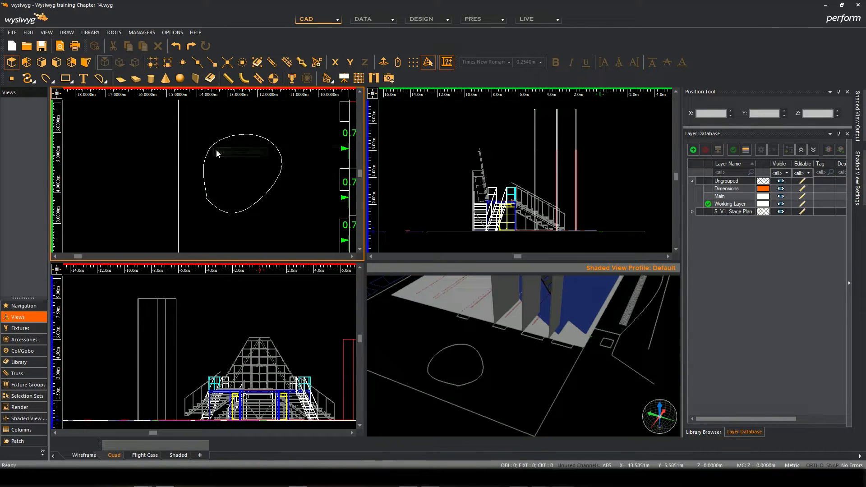
left_click(211, 147)
left_click(113, 32)
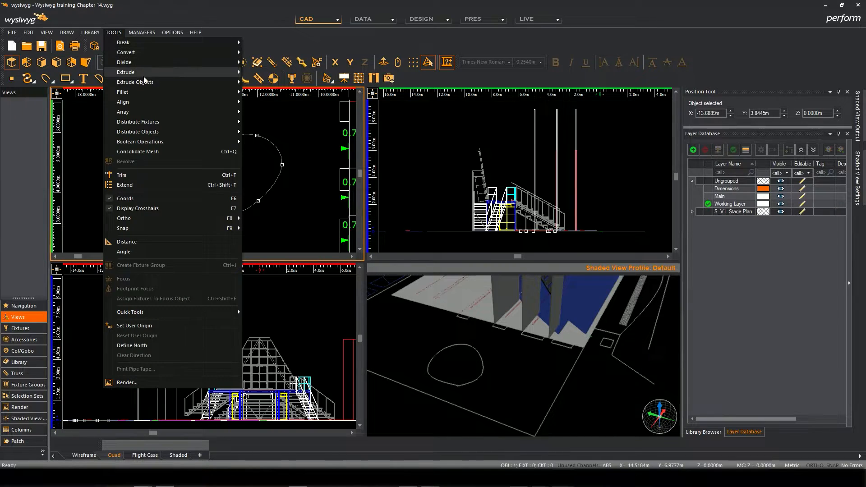
mouse_move(138, 53)
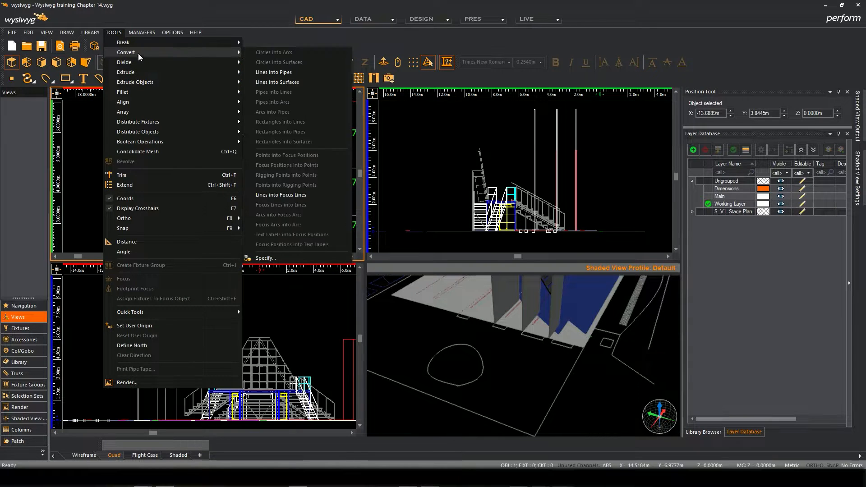
left_click(276, 82)
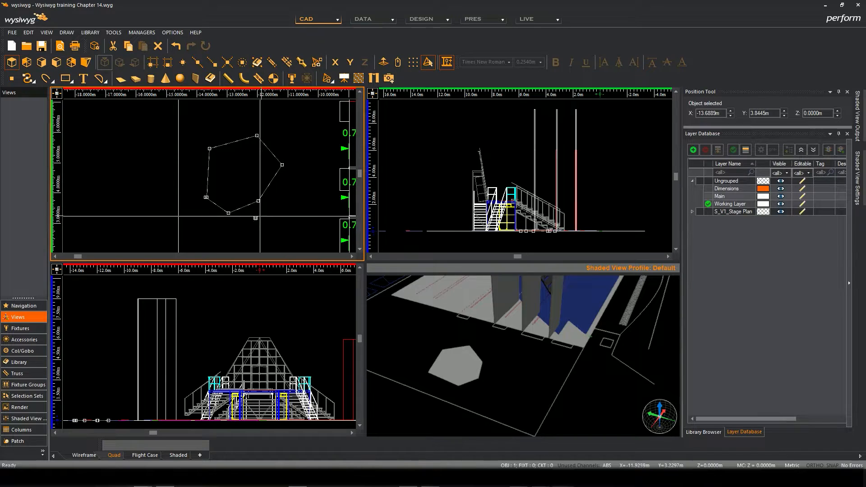
Step: Extrude the polygon surface offstage of the legs into a solid with a distance of 3.048 m and view it shaded
left_click(114, 33)
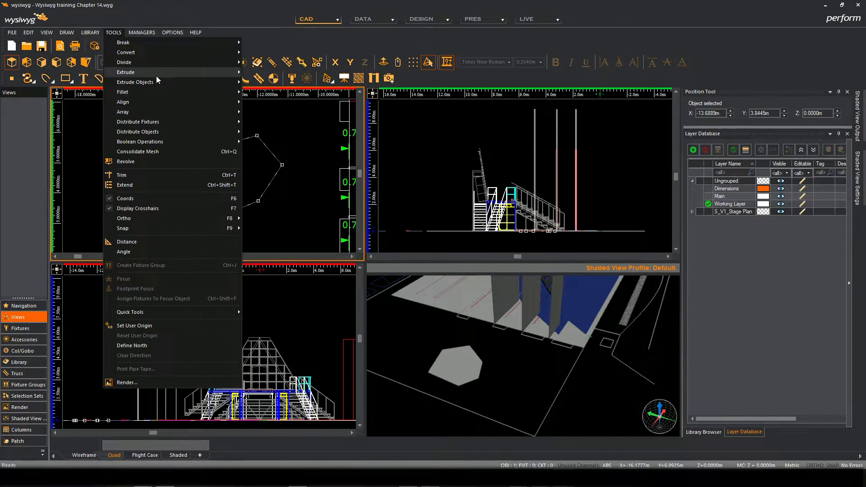
mouse_move(200, 73)
left_click(288, 112)
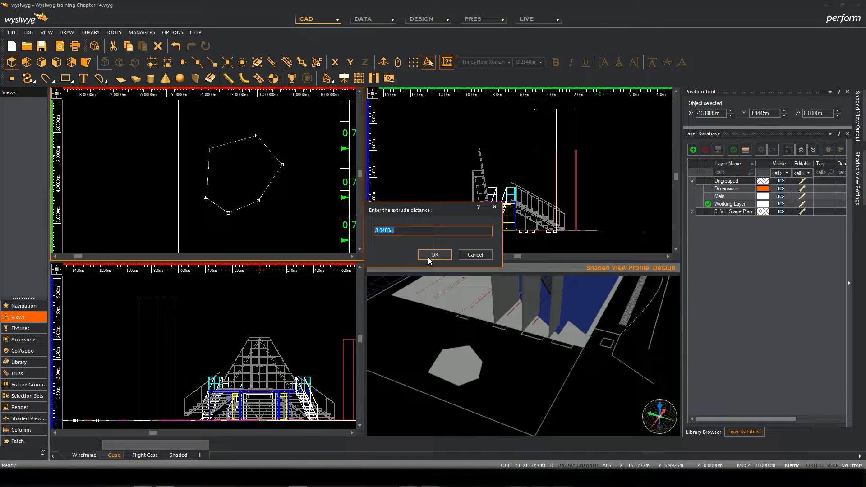
left_click(434, 255)
mouse_move(489, 337)
left_mouse_down()
mouse_move(448, 344)
mouse_move(506, 288)
mouse_move(499, 325)
mouse_move(472, 357)
left_mouse_up()
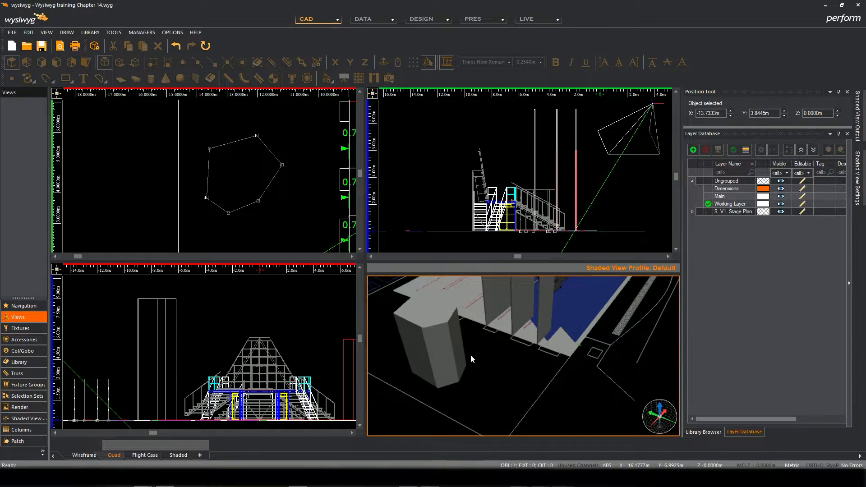
Step: Delete the extruded polygon solid offstage of the legs
left_click(247, 189)
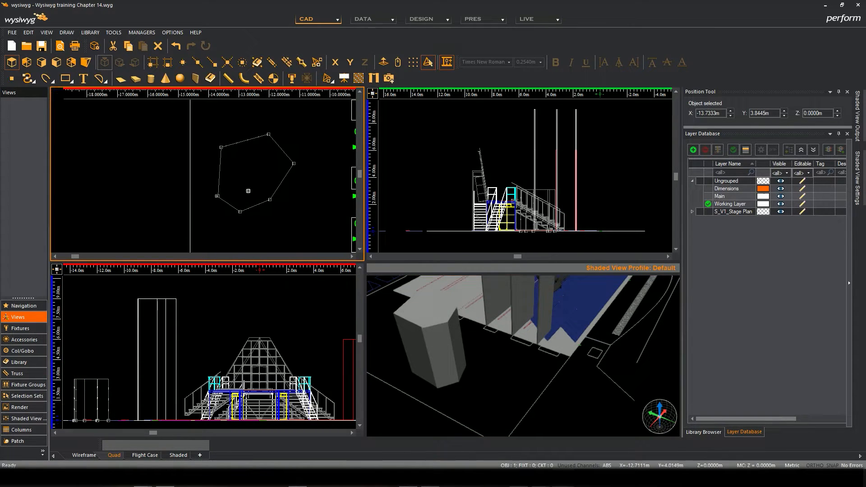
key("Delete")
middle_click_drag(255, 180, 247, 189)
mouse_move(542, 332)
left_mouse_down()
mouse_move(544, 347)
mouse_move(543, 340)
mouse_move(529, 348)
left_mouse_up()
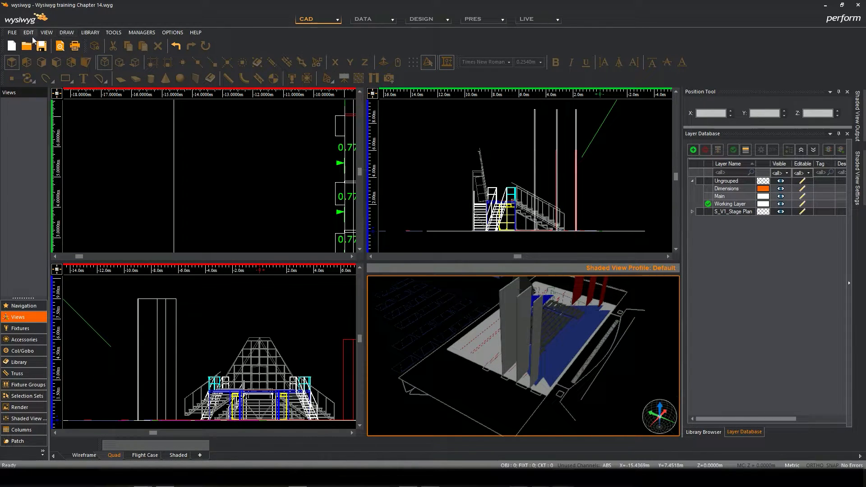
Step: Draw an open spline about 65.6 m long around both sides and the back of the stage, starting and ending beside the downstage corners
middle_click_drag(261, 186, 210, 166)
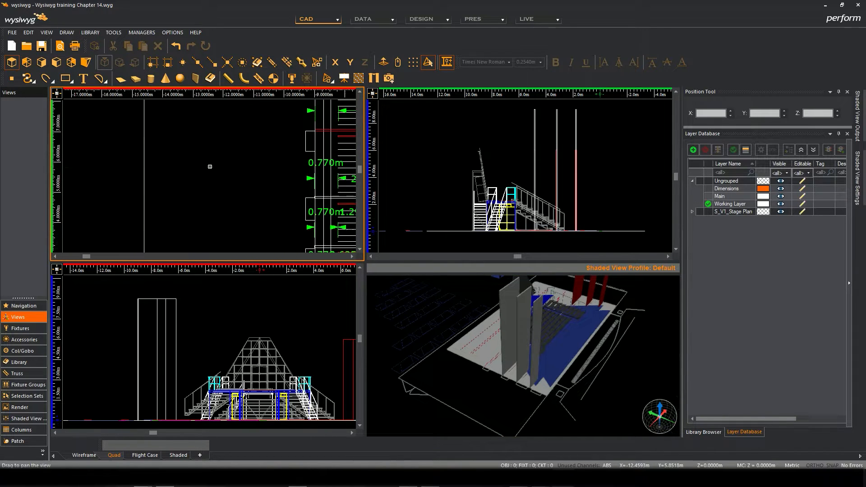
scroll(210, 166, "down", 3)
left_click(456, 343)
mouse_move(496, 350)
left_mouse_down()
mouse_move(446, 321)
mouse_move(453, 329)
left_mouse_up()
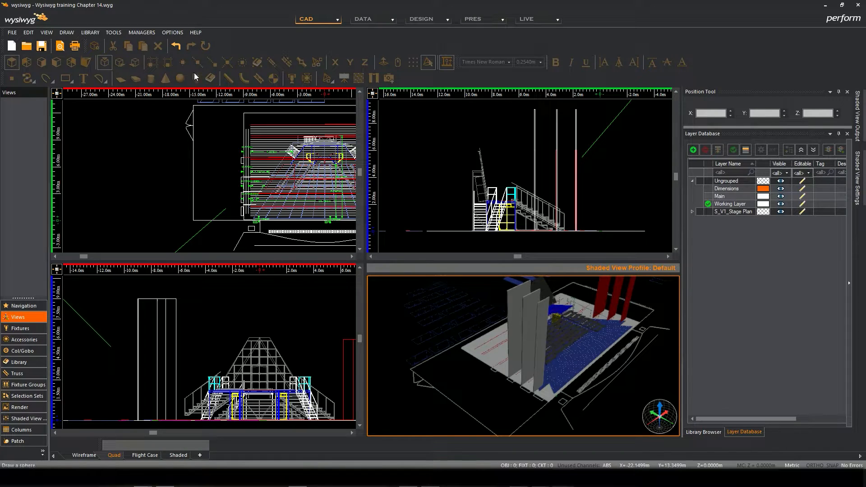
left_click_drag(473, 311, 485, 331)
left_click(177, 172)
middle_click_drag(231, 147, 121, 146)
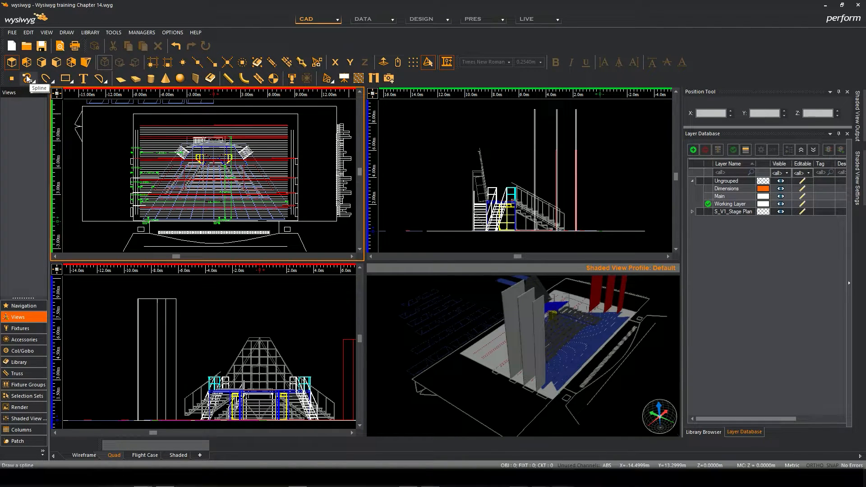
middle_click_drag(104, 234, 145, 237)
left_click(141, 240)
left_click(134, 212)
left_click(121, 189)
left_click(113, 139)
middle_click_drag(128, 109, 105, 137)
left_click(115, 124)
left_click(260, 126)
middle_click_drag(346, 135, 297, 107)
left_click(335, 107)
left_click(341, 139)
left_click(341, 207)
left_click(297, 233)
right_click(298, 234)
right_click(312, 238)
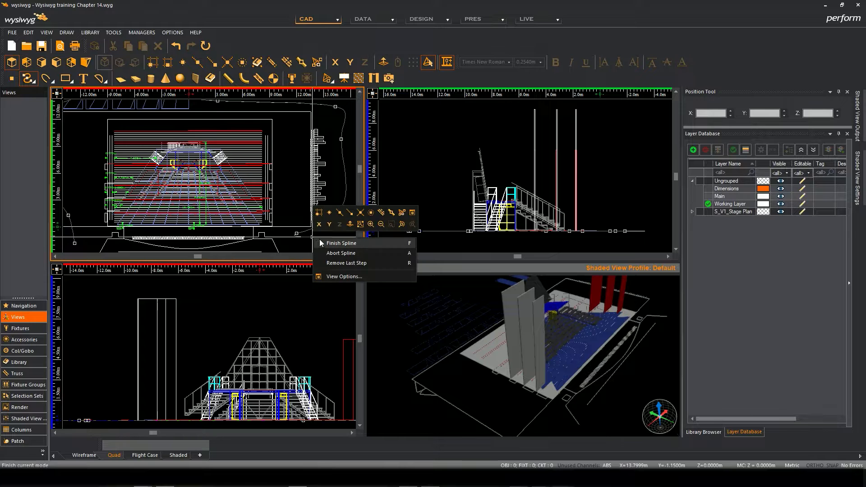
left_click(326, 242)
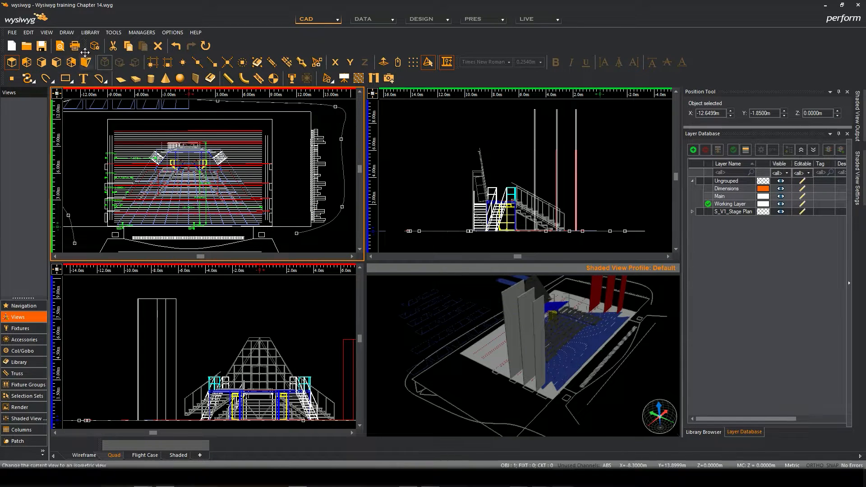
Step: Convert the large spline around the stage into a surface
left_click(118, 32)
mouse_move(131, 53)
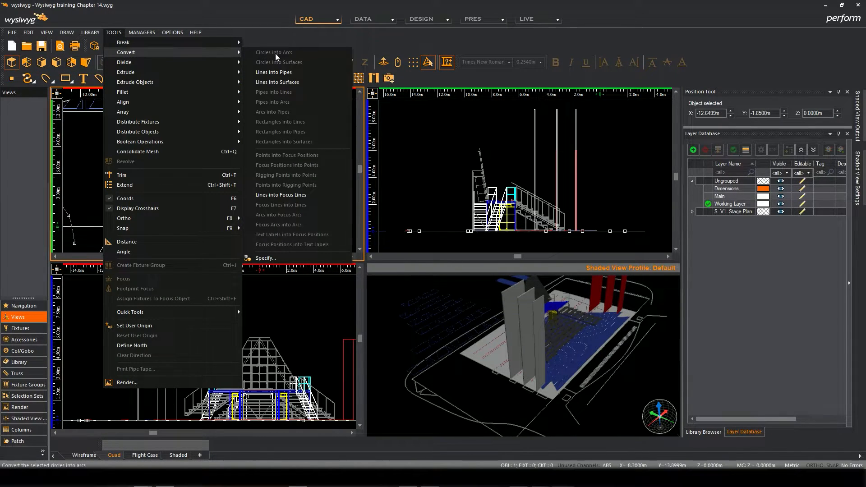
left_click(282, 82)
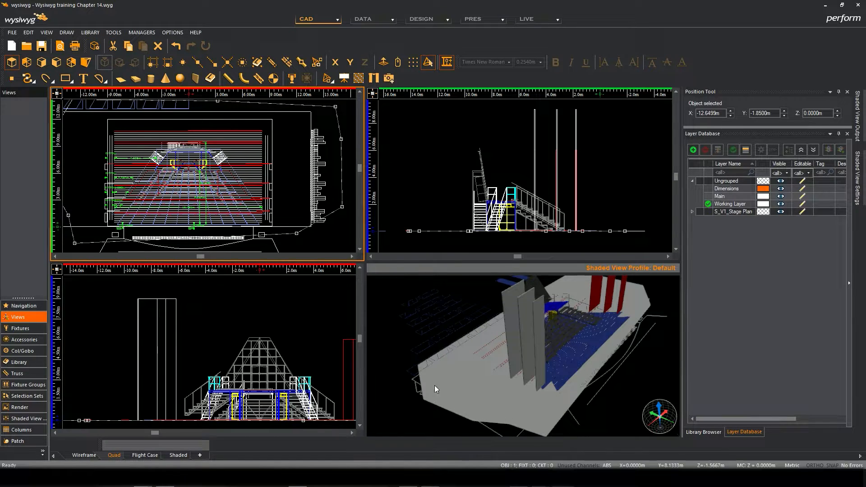
Step: Extrude the large surface under the stage into a solid and inspect it in the shaded view
left_click(113, 32)
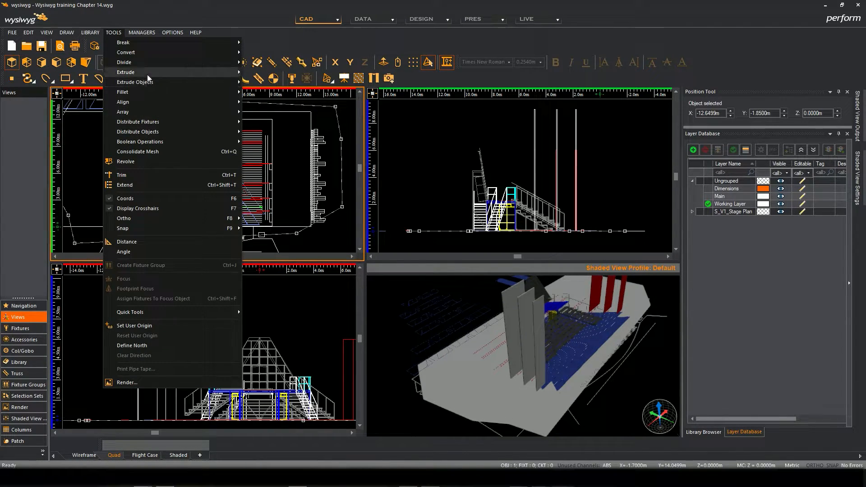
mouse_move(224, 71)
left_click(283, 111)
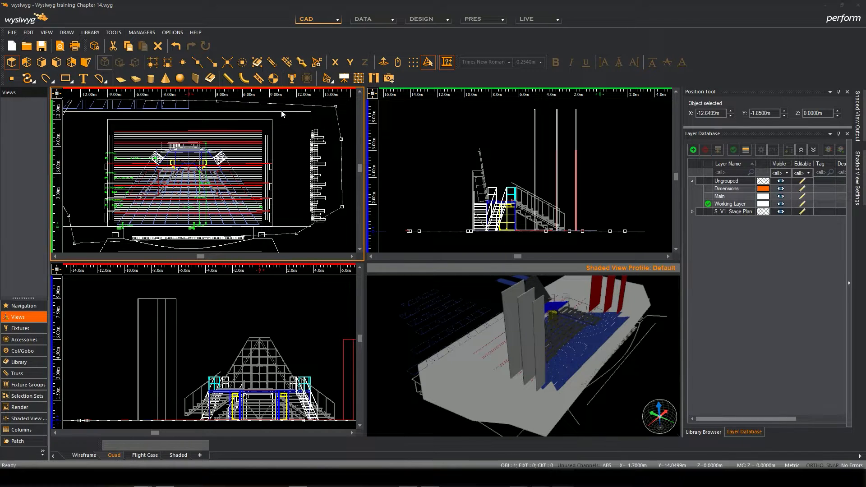
left_click(427, 254)
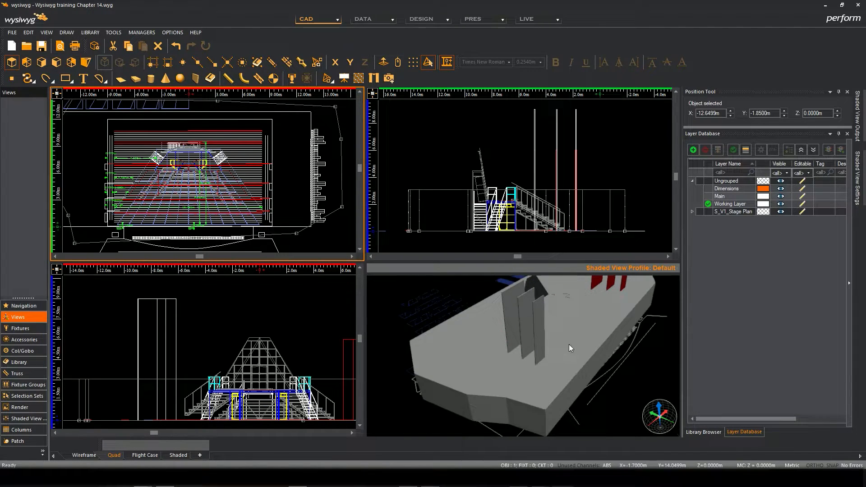
mouse_move(571, 364)
left_mouse_down()
mouse_move(554, 310)
mouse_move(548, 345)
left_mouse_up()
scroll(573, 340, "up", 6)
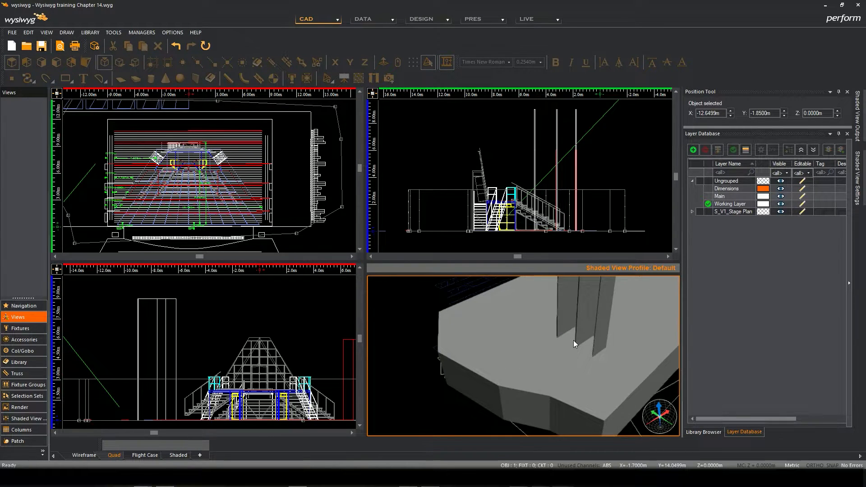
scroll(572, 341, "up", 3)
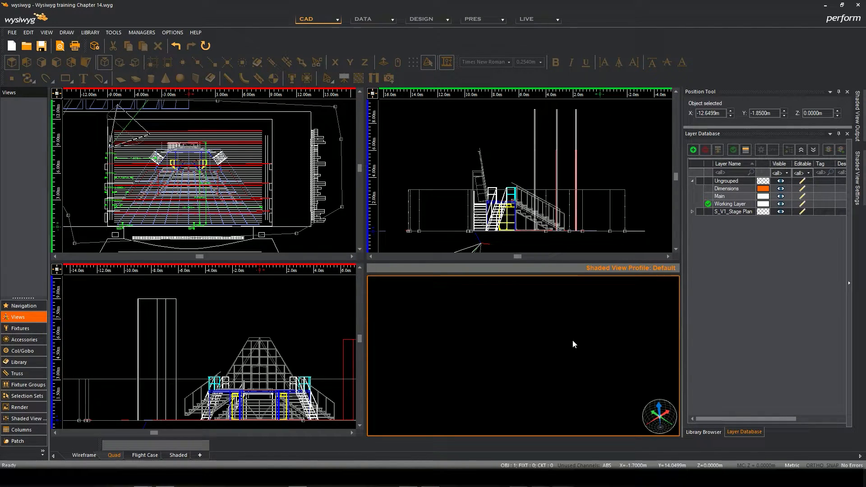
scroll(573, 340, "down", 4)
mouse_move(573, 341)
left_mouse_down()
mouse_move(573, 329)
mouse_move(609, 287)
mouse_move(582, 331)
mouse_move(591, 302)
mouse_move(523, 350)
mouse_move(526, 340)
mouse_move(589, 340)
mouse_move(513, 318)
mouse_move(494, 365)
mouse_move(514, 352)
mouse_move(514, 316)
left_mouse_up()
Step: Undo the solid extrusion and the surface conversion to restore the open spline around the stage
left_click(308, 168)
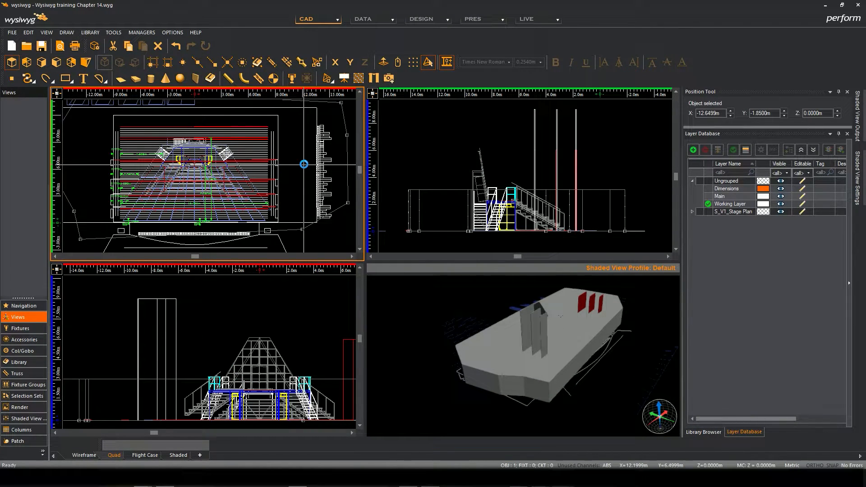
key("ctrl+z")
key("ctrl+z")
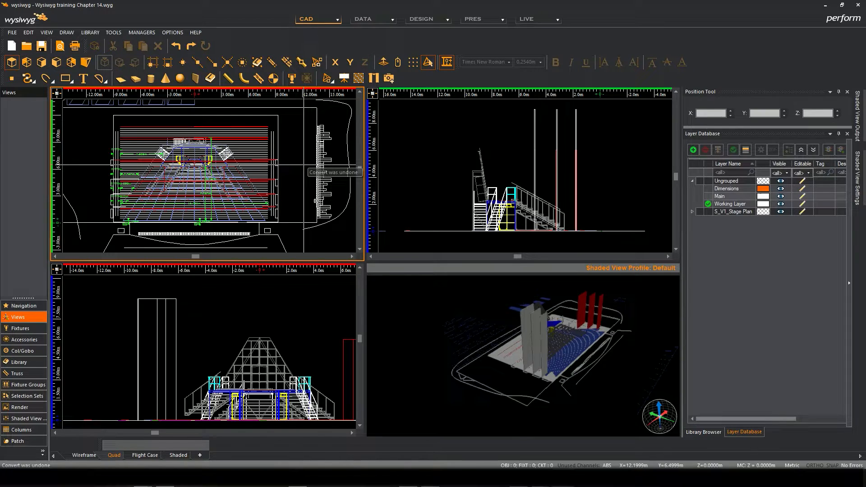
Step: Try extruding the spline around the stage into surfaces with a distance of 9 m and 10 points, and undo the extrusion
left_click(314, 227)
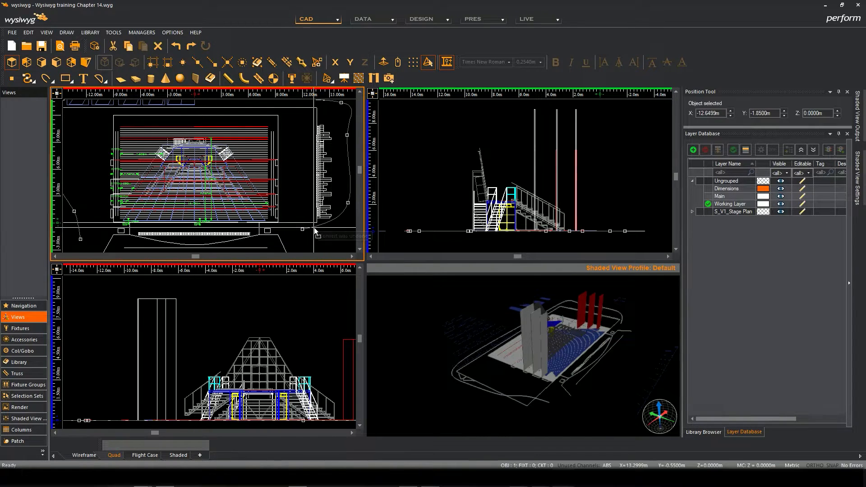
left_click(112, 33)
mouse_move(182, 74)
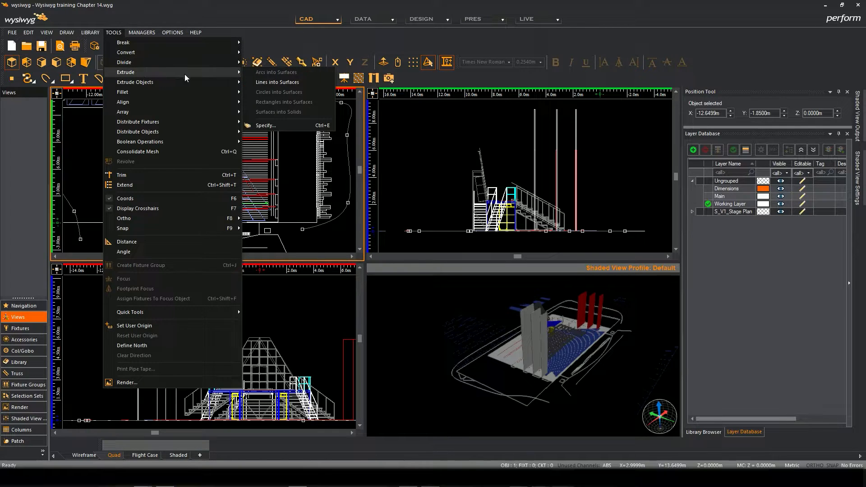
left_click(293, 82)
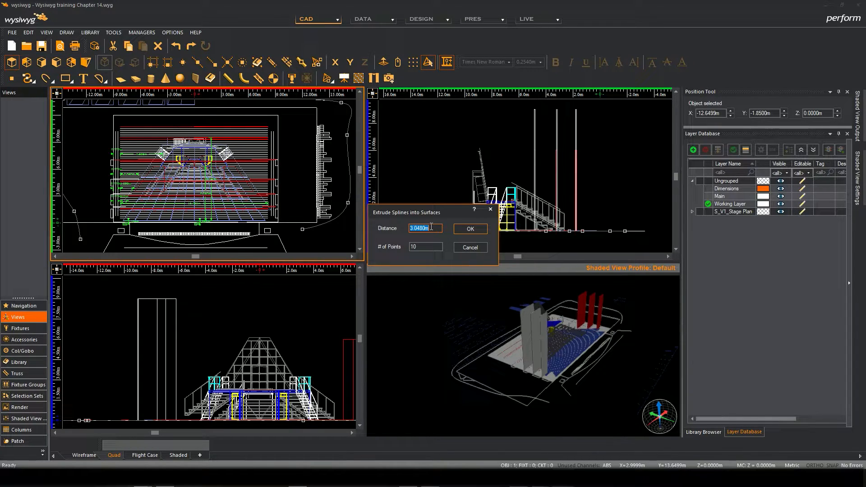
type("9")
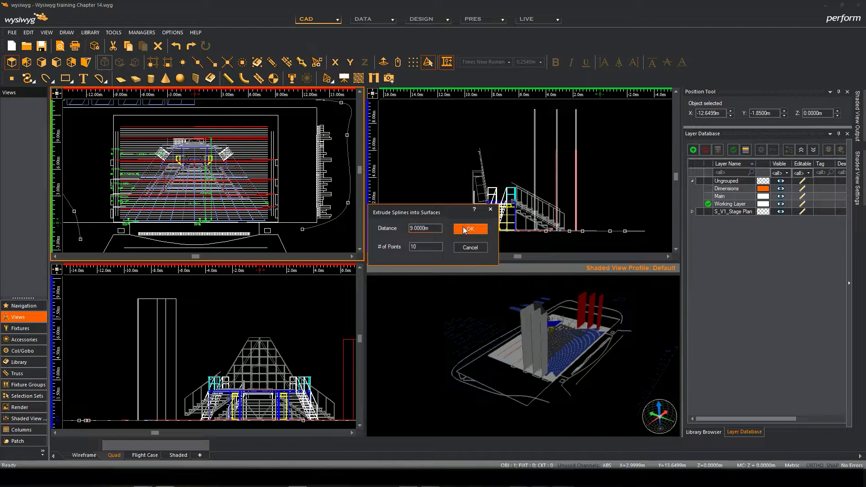
left_click(460, 229)
mouse_move(529, 345)
left_mouse_down()
mouse_move(440, 312)
mouse_move(361, 301)
mouse_move(512, 309)
mouse_move(564, 272)
mouse_move(535, 296)
left_mouse_up()
key("ctrl+z")
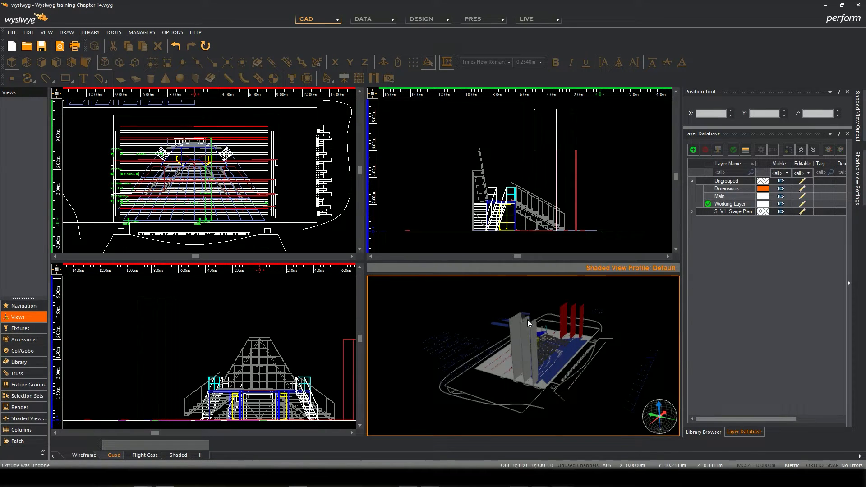
Step: Extrude the spline around the stage into surfaces with a distance of 9 m and 100 points, and inspect the curved wall
left_click(336, 212)
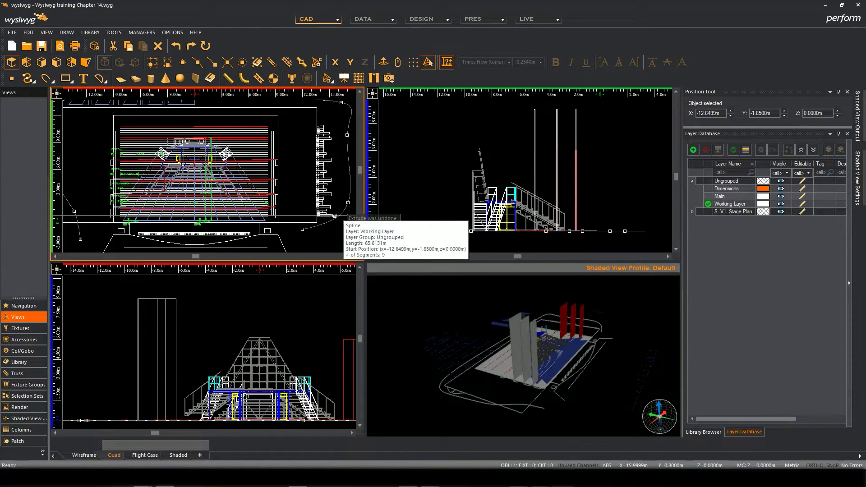
left_click(116, 34)
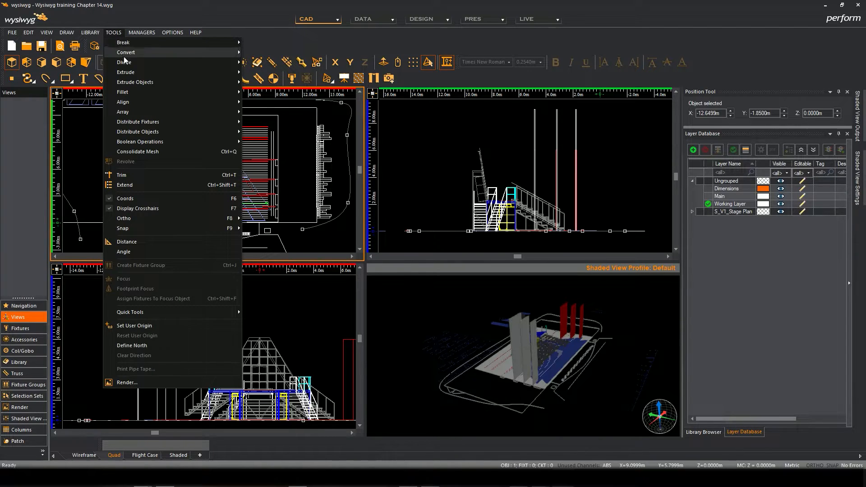
mouse_move(132, 71)
left_click(246, 82)
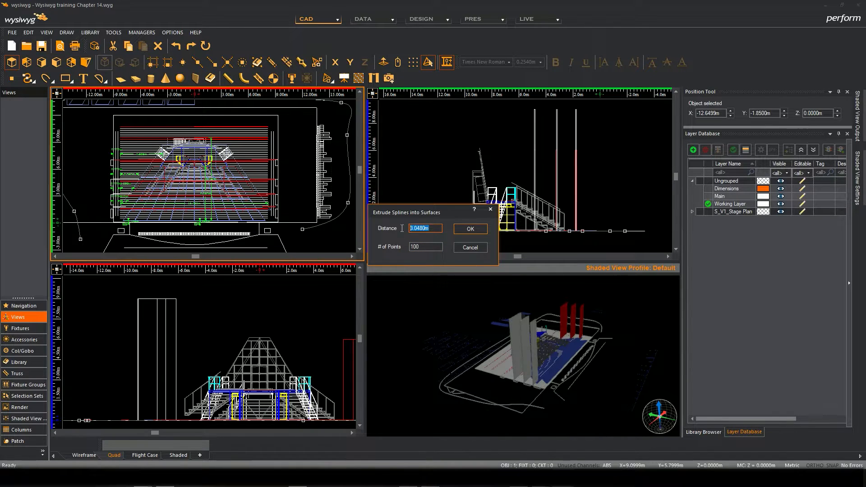
type("9")
left_click(479, 229)
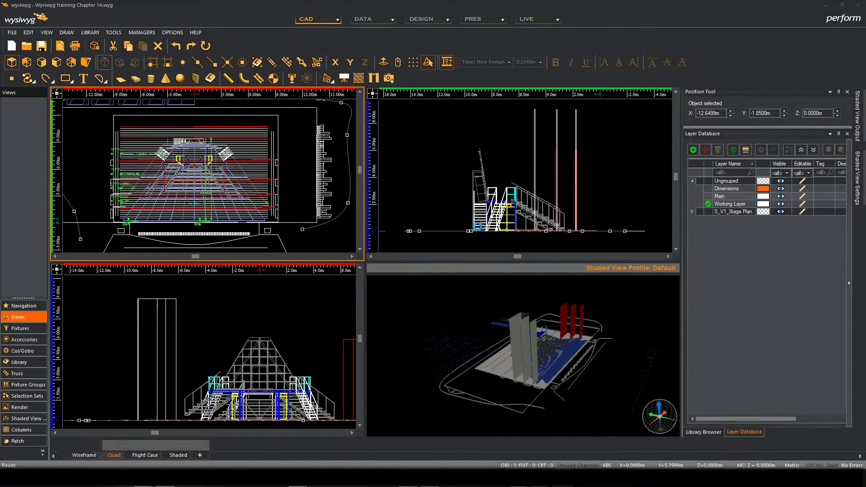
mouse_move(537, 355)
left_mouse_down()
mouse_move(495, 327)
mouse_move(441, 326)
mouse_move(427, 342)
mouse_move(531, 351)
mouse_move(450, 356)
mouse_move(518, 336)
mouse_move(493, 323)
left_mouse_up()
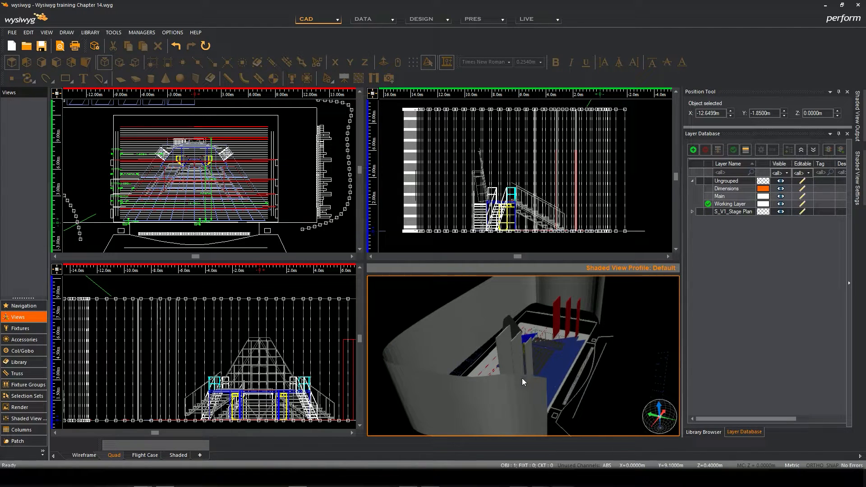
mouse_move(502, 413)
left_mouse_down()
mouse_move(498, 398)
mouse_move(489, 400)
mouse_move(470, 323)
mouse_move(436, 359)
mouse_move(514, 377)
left_mouse_up()
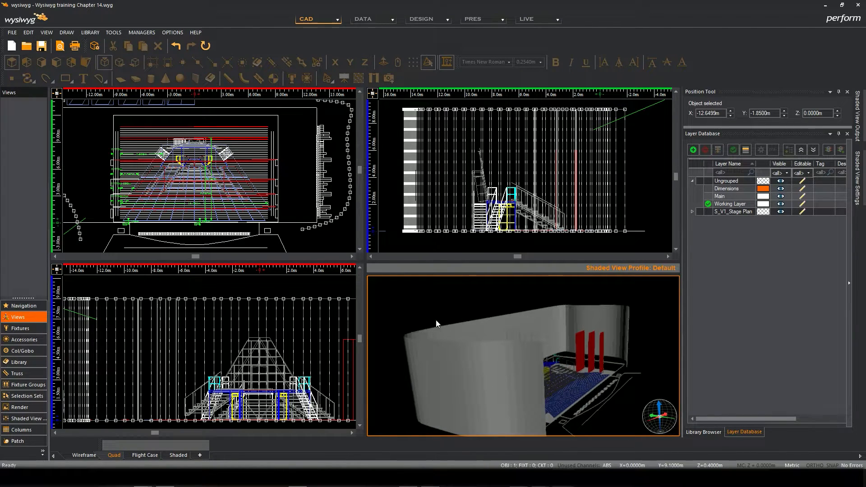
Step: Inspect the curved wall around the stage in the shaded view and delete it
mouse_move(525, 346)
left_mouse_down()
mouse_move(518, 353)
mouse_move(506, 343)
mouse_move(517, 428)
mouse_move(413, 356)
mouse_move(374, 311)
left_mouse_up()
left_click(294, 183)
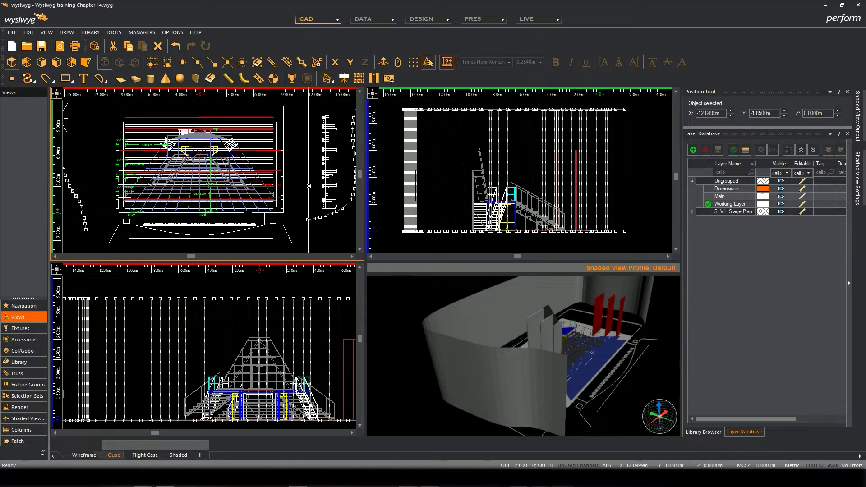
key("Delete")
Step: Draw a line with end-of-line snapping along the left side wall of the venue outline, from its front corner to its rear corner
scroll(224, 161, "down", 3)
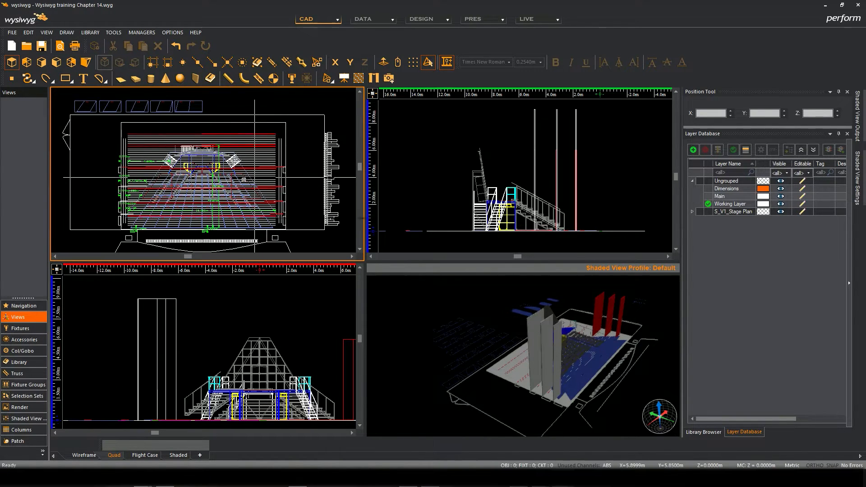
scroll(225, 161, "down", 2)
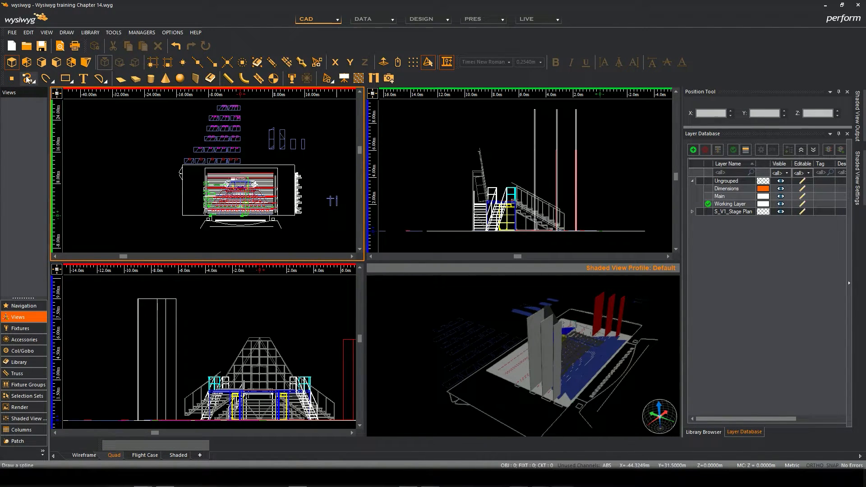
left_click_drag(28, 77, 25, 97)
scroll(186, 214, "up", 2)
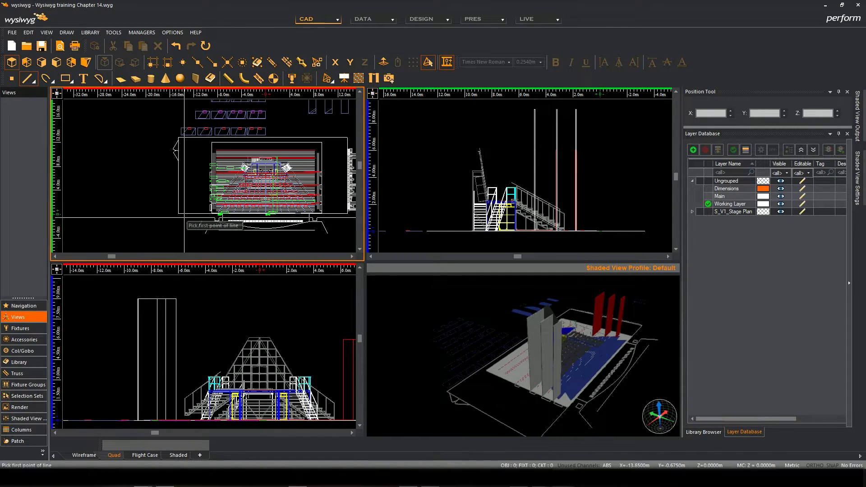
left_click(216, 67)
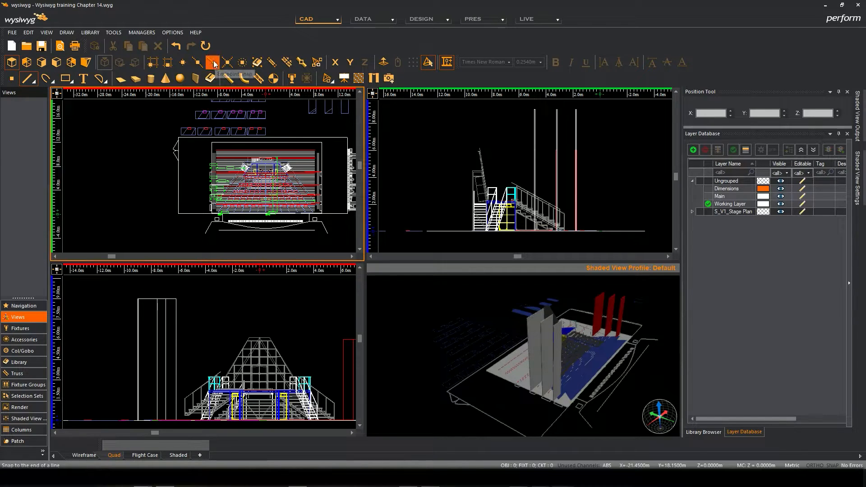
left_click(179, 213)
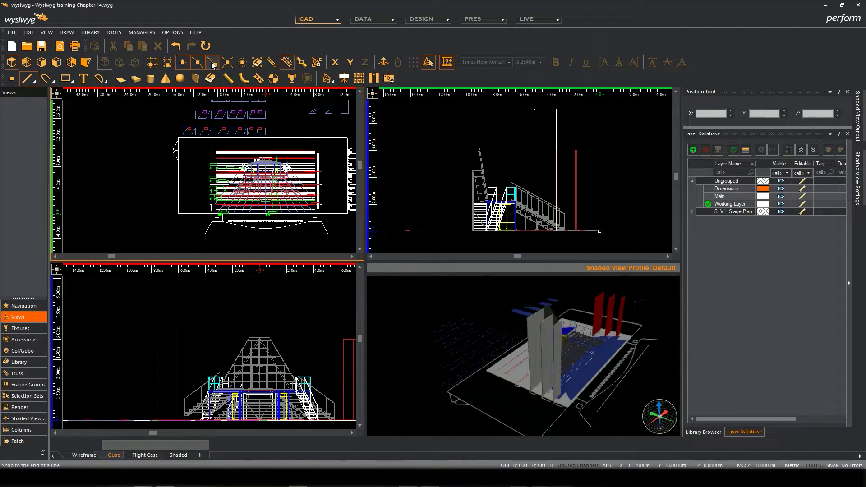
scroll(182, 143, "up", 2)
left_click(179, 131)
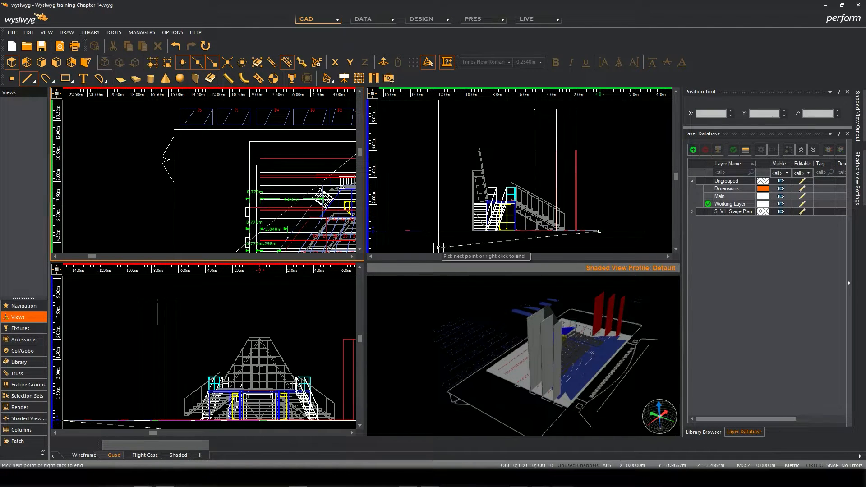
Step: Continue the line along the rear wall and the right side wall to the venue outline's front corner, and finish it
scroll(253, 142, "down", 2)
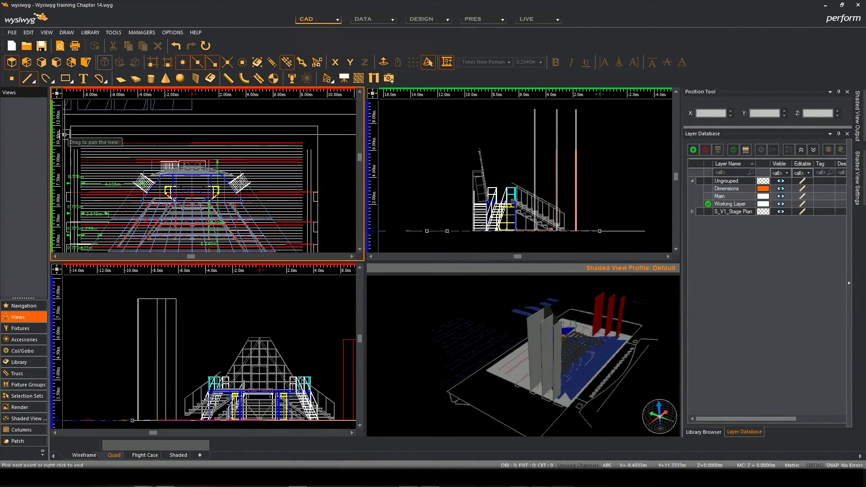
left_click(309, 123)
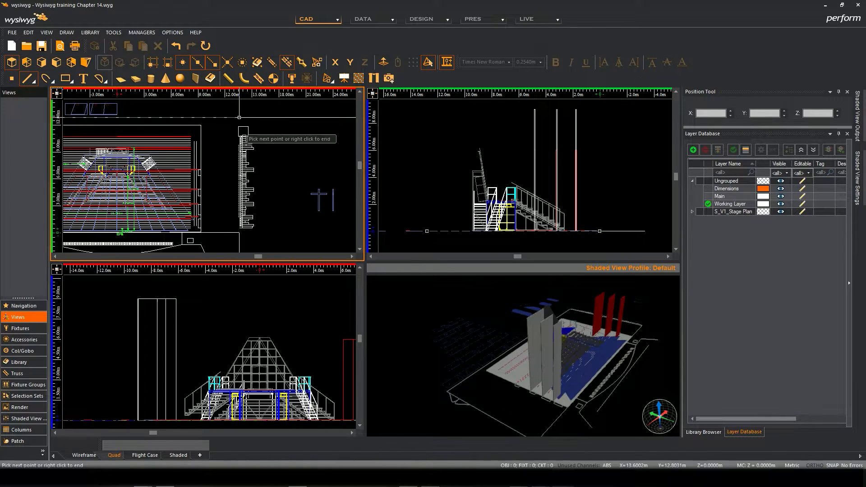
scroll(225, 243, "up", 3)
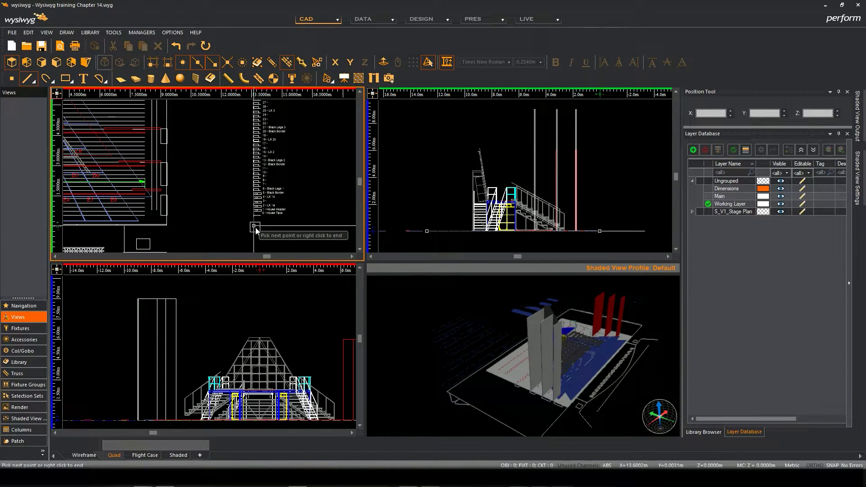
scroll(266, 228, "down", 3)
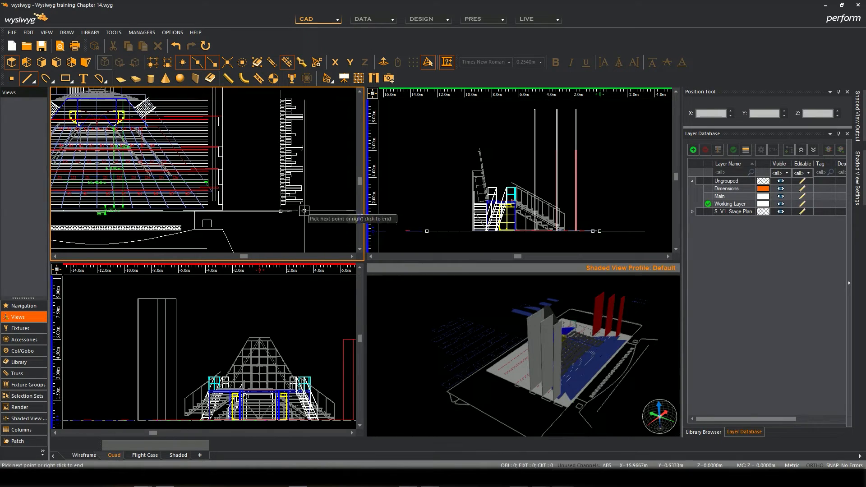
middle_click_drag(268, 228, 296, 220)
scroll(296, 220, "down", 2)
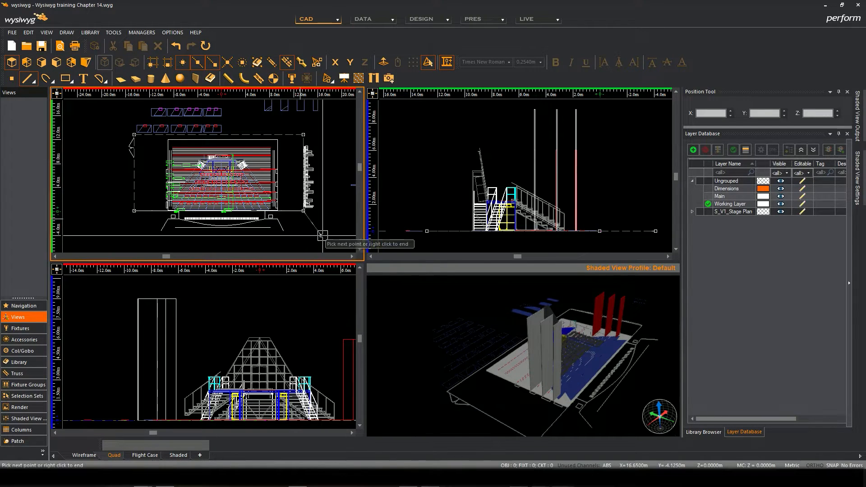
right_click(327, 228)
left_click(374, 234)
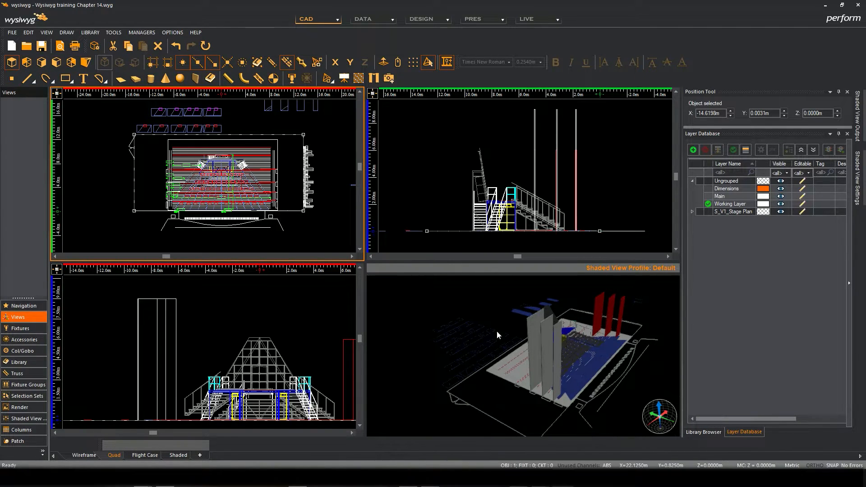
Step: Extrude the three-sided venue line into surfaces with a distance of 20 m and inspect the walls in the shaded view
middle_click_drag(131, 189, 150, 188)
scroll(155, 211, "up", 1)
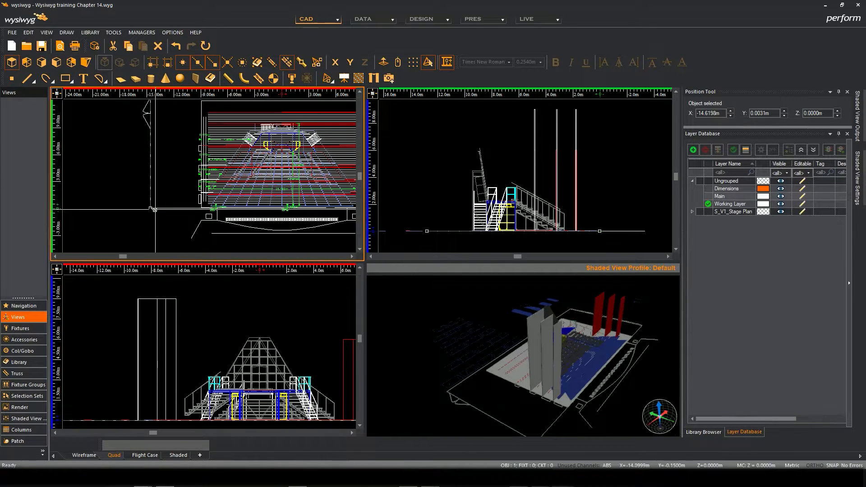
middle_click_drag(154, 143, 133, 219)
middle_click_drag(226, 161, 222, 107)
left_click(113, 32)
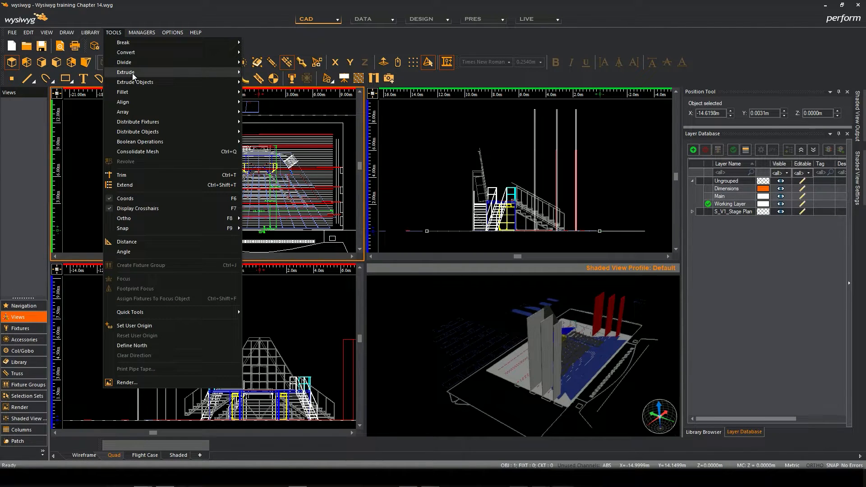
mouse_move(136, 72)
left_click(312, 81)
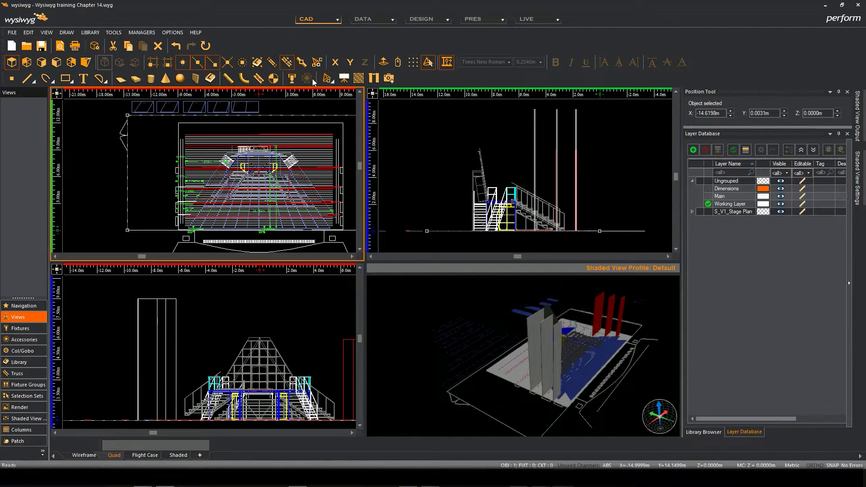
type("20.0000m")
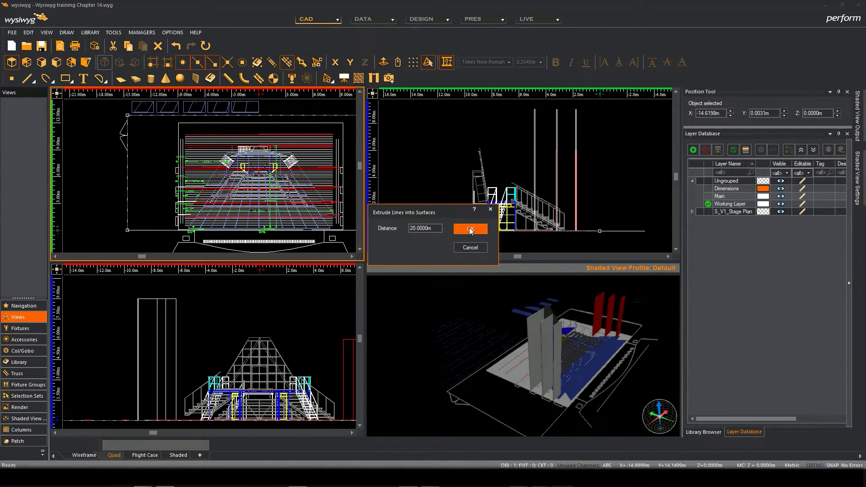
left_click(470, 229)
left_click(490, 317)
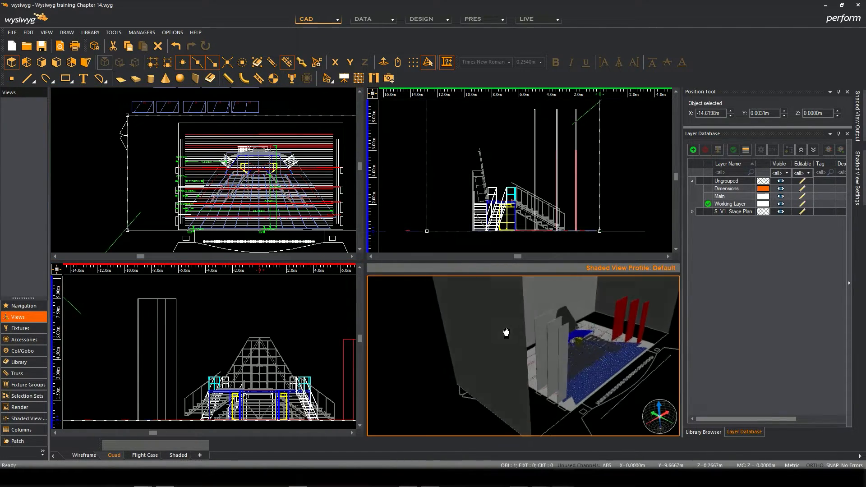
mouse_move(539, 361)
middle_mouse_down()
mouse_move(491, 434)
mouse_move(522, 351)
mouse_move(456, 317)
mouse_move(459, 345)
mouse_move(547, 339)
mouse_move(547, 321)
mouse_move(575, 323)
mouse_move(551, 326)
middle_mouse_up()
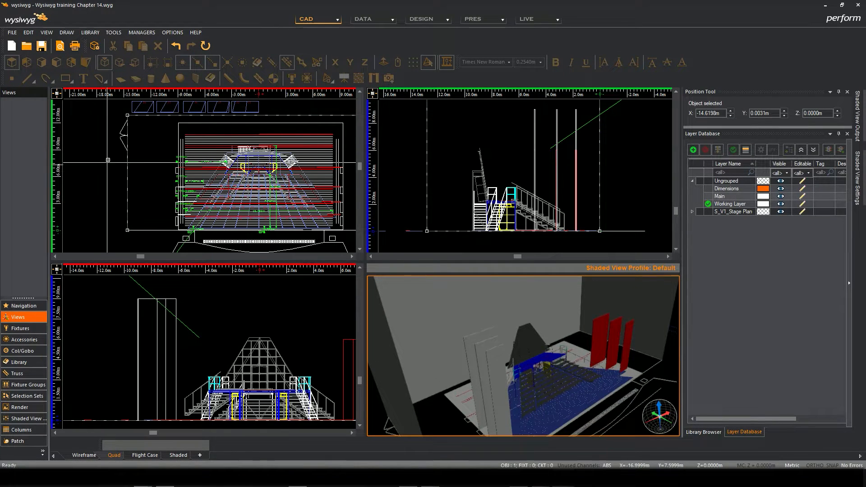
Step: Create a layer named V_VenueWall in the Ungrouped group and assign the extruded venue walls to it
left_click(694, 150)
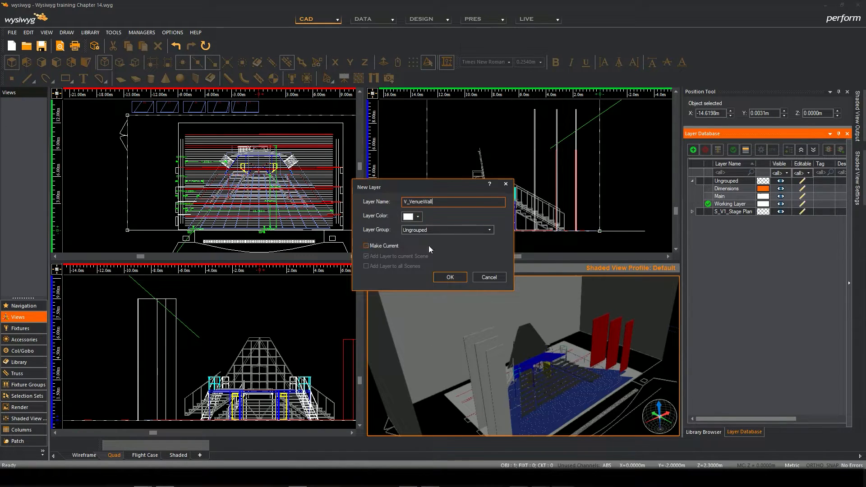
left_click(446, 277)
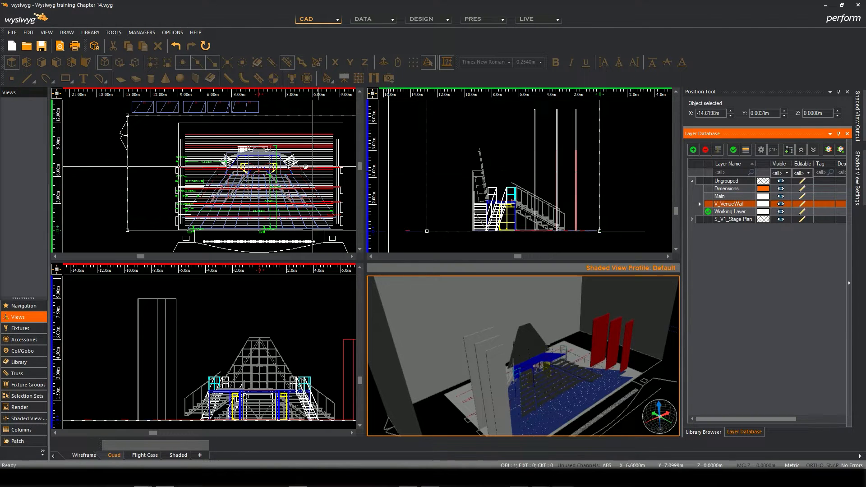
middle_click_drag(208, 201, 187, 201)
middle_click_drag(143, 180, 155, 180)
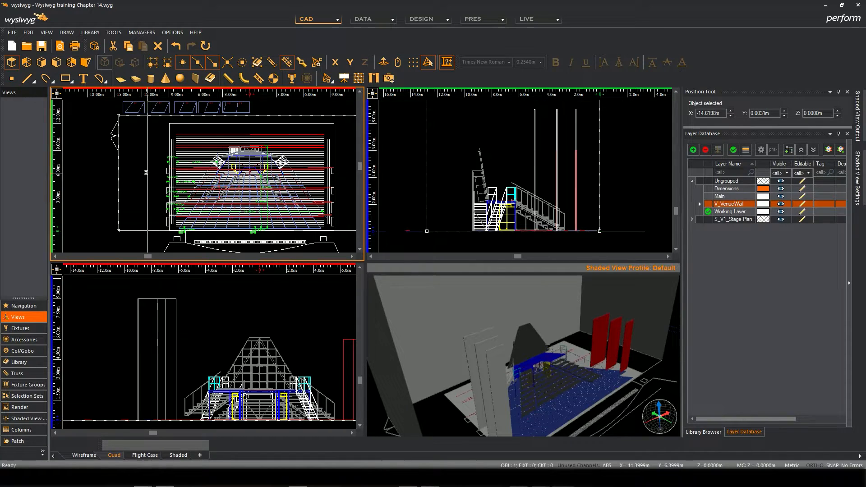
right_click(148, 170)
left_click(157, 181)
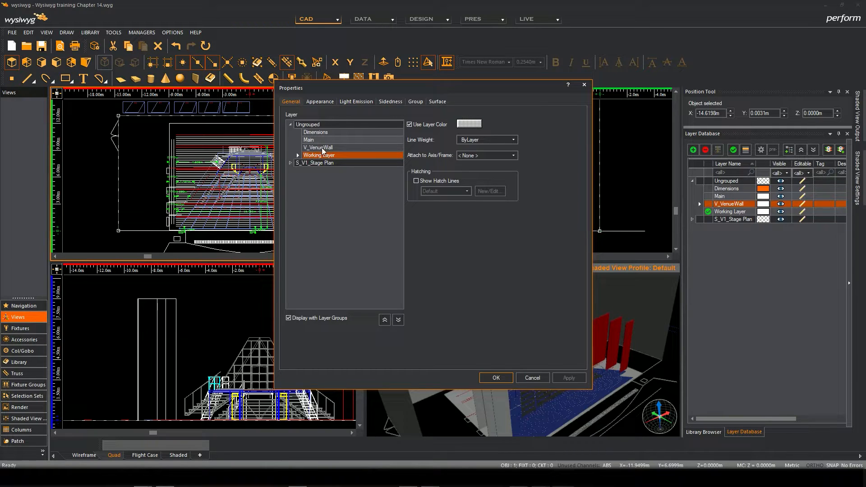
left_click(326, 148)
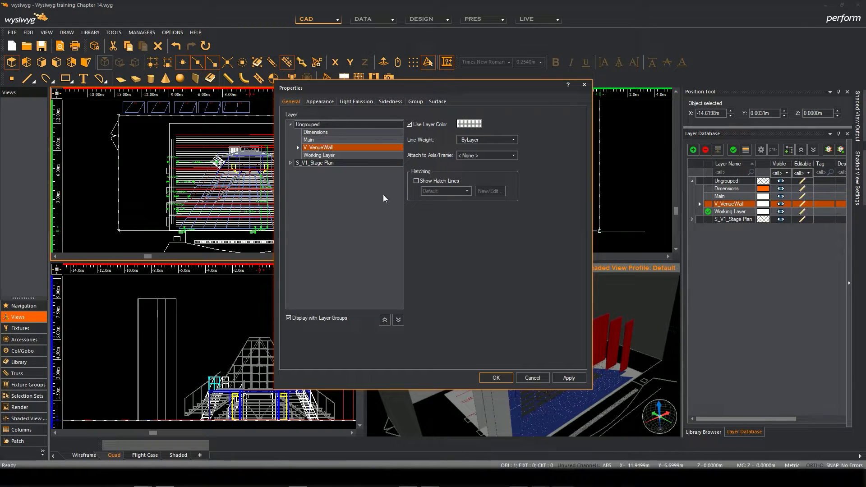
left_click(496, 377)
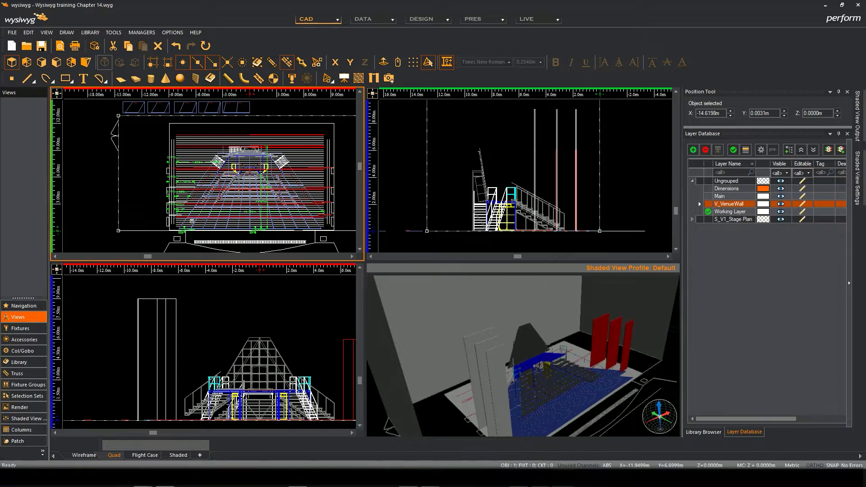
Step: Toggle the visibility of the V_VenueWall layer and leave it hidden
left_click(780, 204)
left_click(781, 204)
left_click(781, 204)
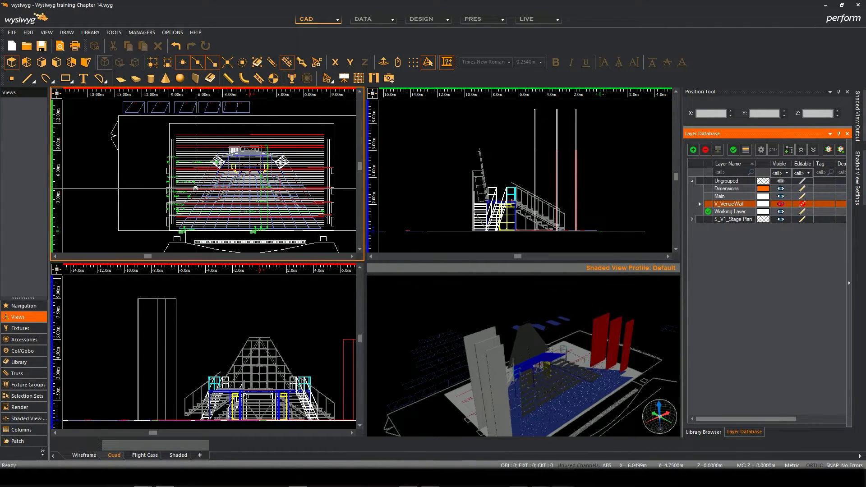
Step: Draw an interactive rectangle over the venue outline, snapping from its rear left corner to its front right corner
mouse_move(146, 176)
middle_mouse_down()
mouse_move(134, 176)
mouse_move(143, 175)
middle_mouse_up()
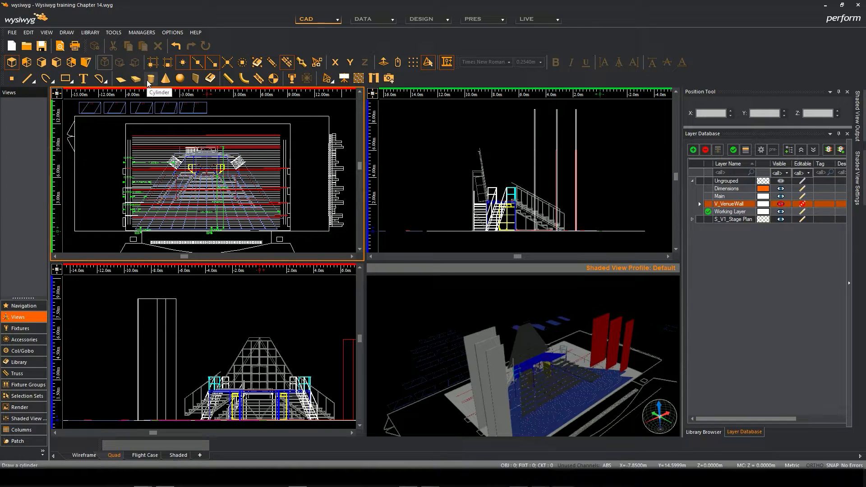
middle_click_drag(151, 154, 120, 159)
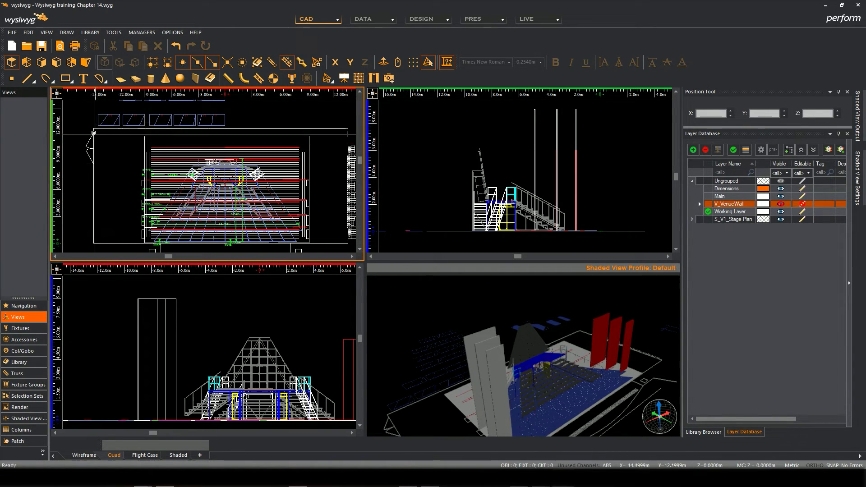
left_click(66, 80)
left_click(96, 132)
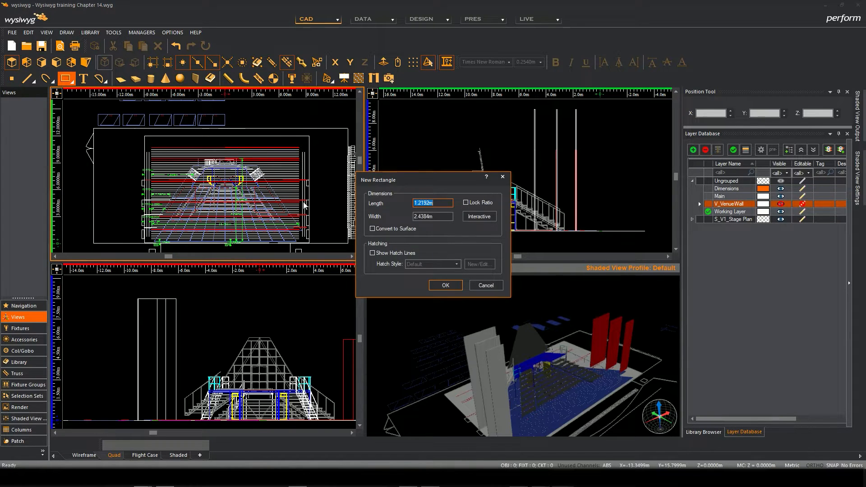
left_click(479, 217)
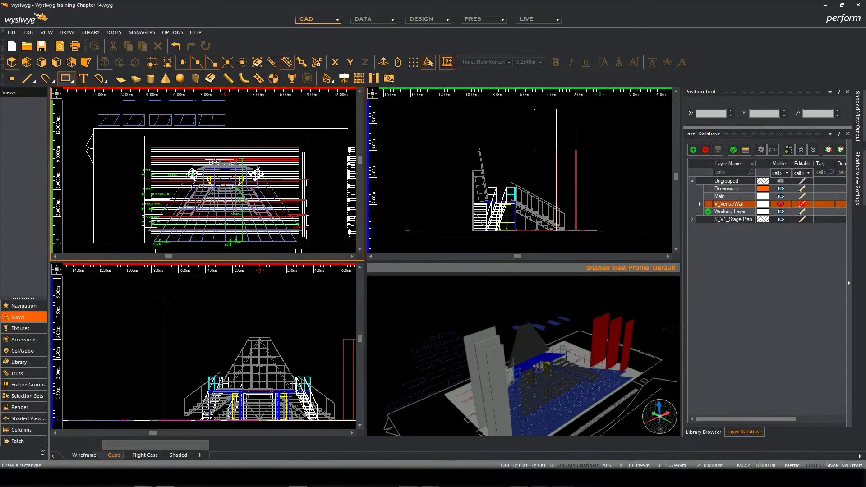
left_click(96, 128)
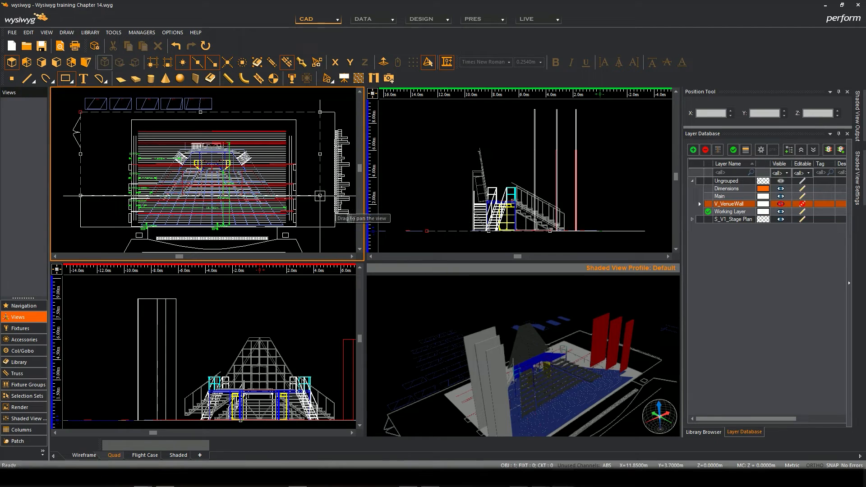
left_click(333, 228)
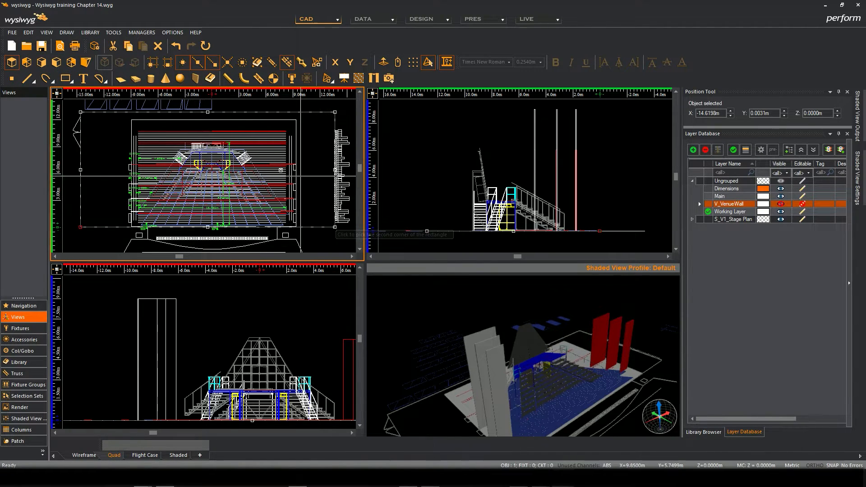
Step: Extrude the venue rectangle into surfaces with a distance of 25 m and inspect the box in the shaded view
left_click(113, 32)
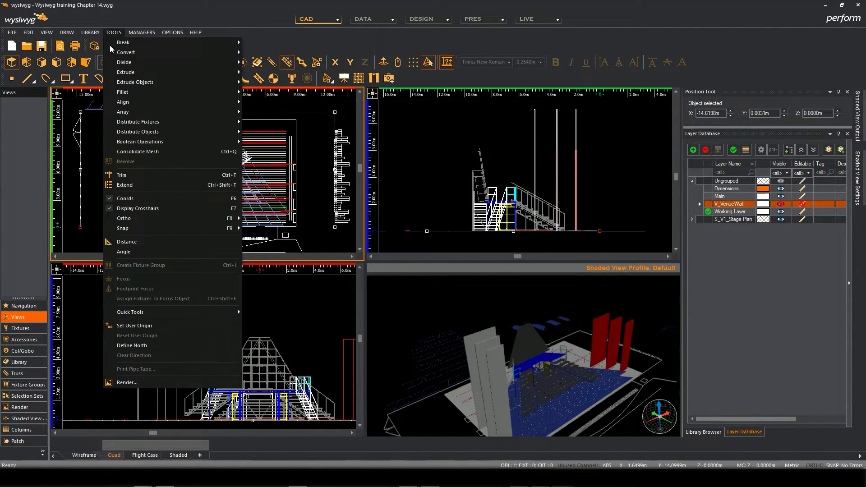
mouse_move(143, 82)
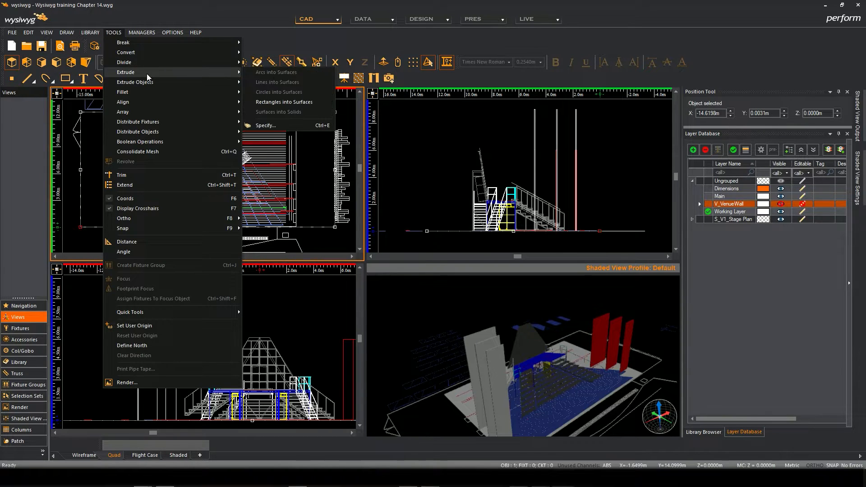
left_click(283, 101)
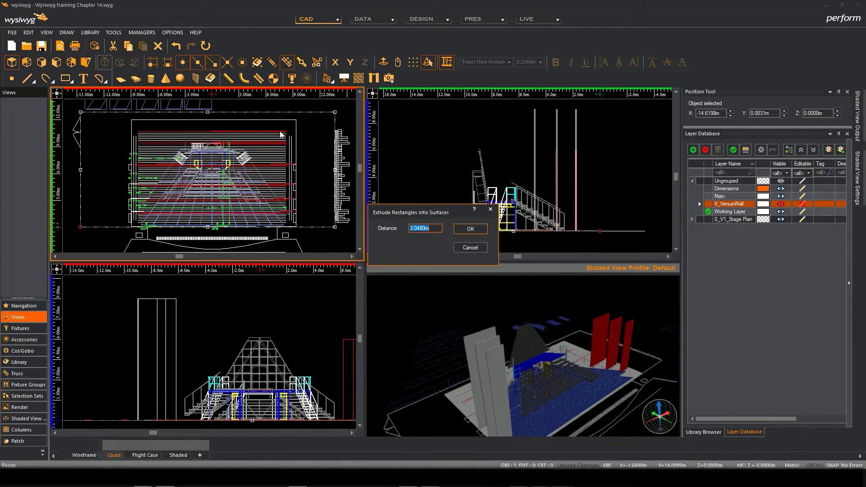
type("25")
left_click(468, 229)
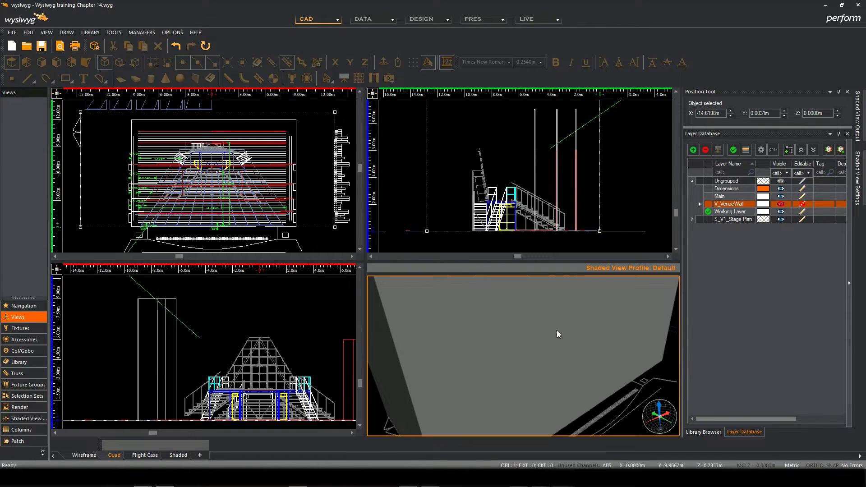
scroll(562, 331, "down", 5)
mouse_move(564, 337)
middle_mouse_down()
mouse_move(564, 385)
mouse_move(550, 362)
mouse_move(559, 294)
mouse_move(567, 329)
mouse_move(545, 392)
mouse_move(558, 291)
mouse_move(543, 391)
mouse_move(558, 384)
mouse_move(542, 371)
mouse_move(541, 409)
mouse_move(566, 300)
mouse_move(559, 422)
mouse_move(555, 333)
mouse_move(568, 349)
mouse_move(534, 408)
middle_mouse_up()
scroll(541, 366, "up", 3)
mouse_move(581, 269)
middle_mouse_down()
mouse_move(605, 396)
mouse_move(544, 307)
middle_mouse_up()
left_click(307, 190)
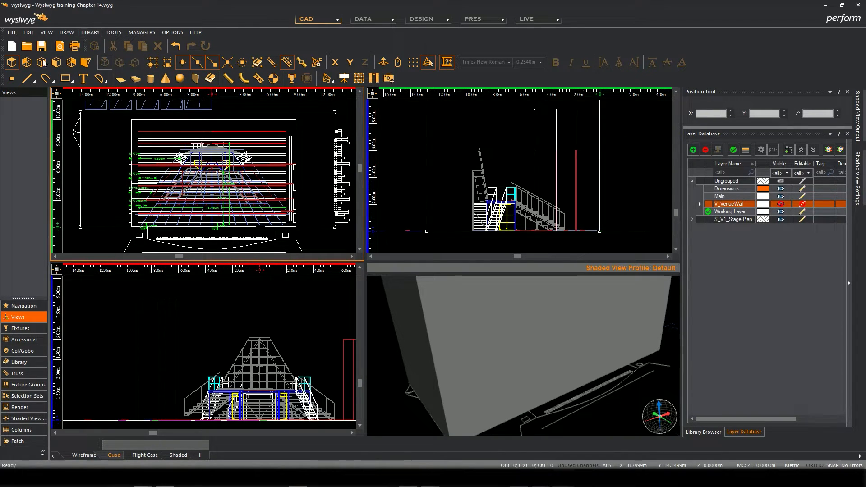
Step: Draw an interactive rectangle across the proscenium between opposite snapped wall corners, with its front left corner at about X -9.0 m, Y -1.3 m
left_click(176, 233)
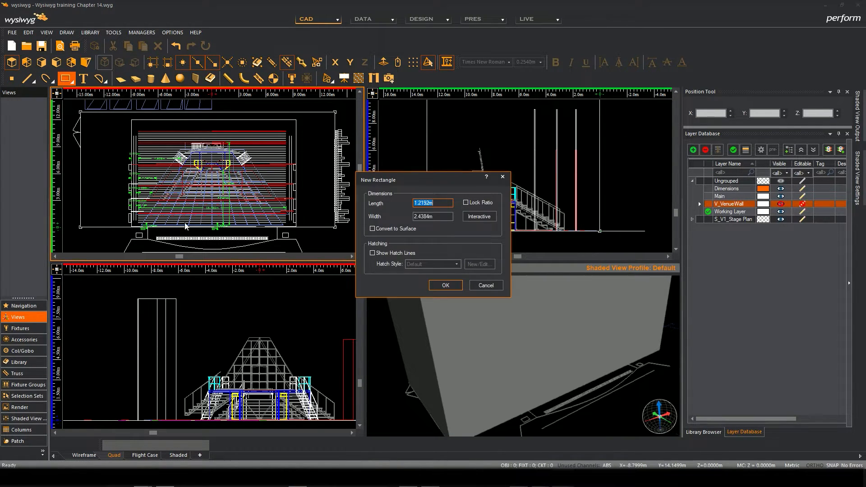
left_click(479, 216)
scroll(139, 200, "up", 3)
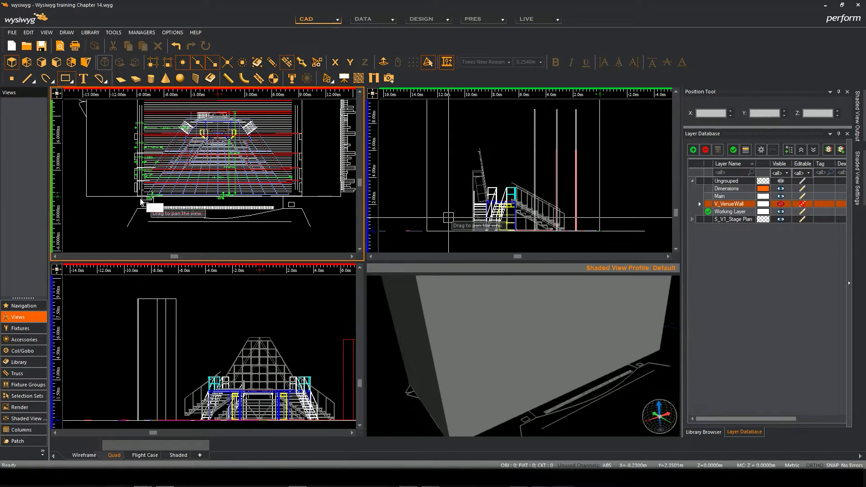
scroll(140, 200, "up", 3)
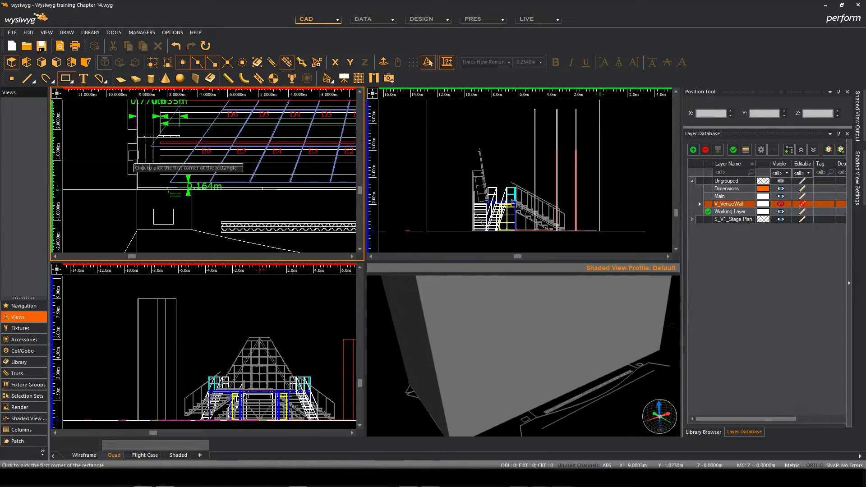
scroll(140, 165, "down", 3)
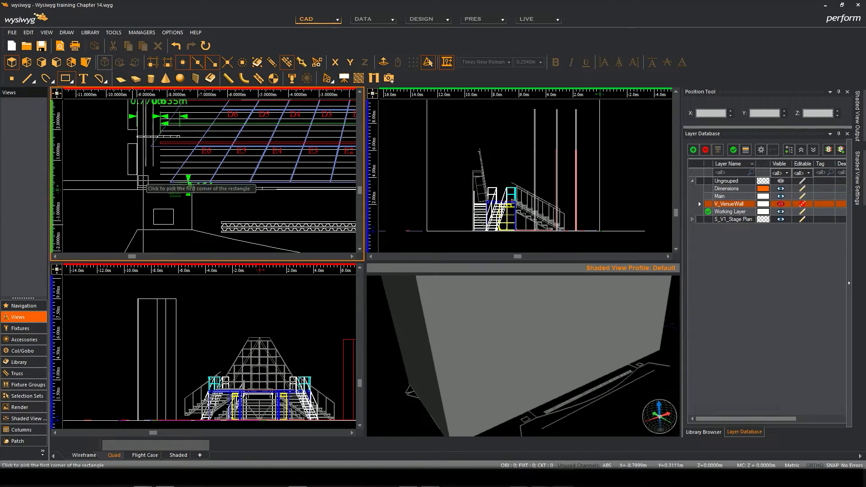
scroll(144, 167, "down", 2)
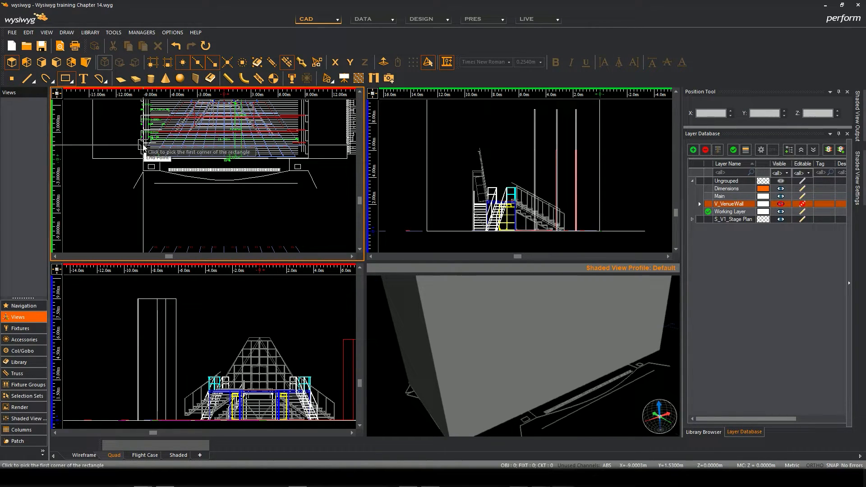
scroll(153, 159, "up", 5)
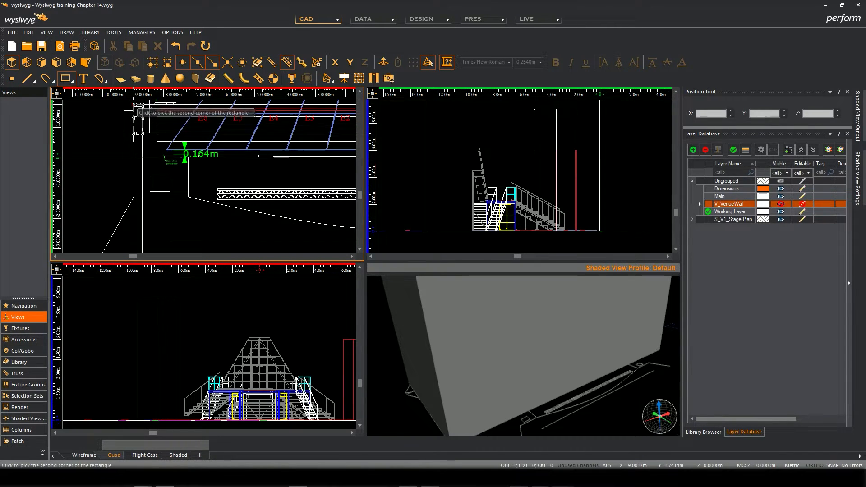
scroll(194, 166, "down", 4)
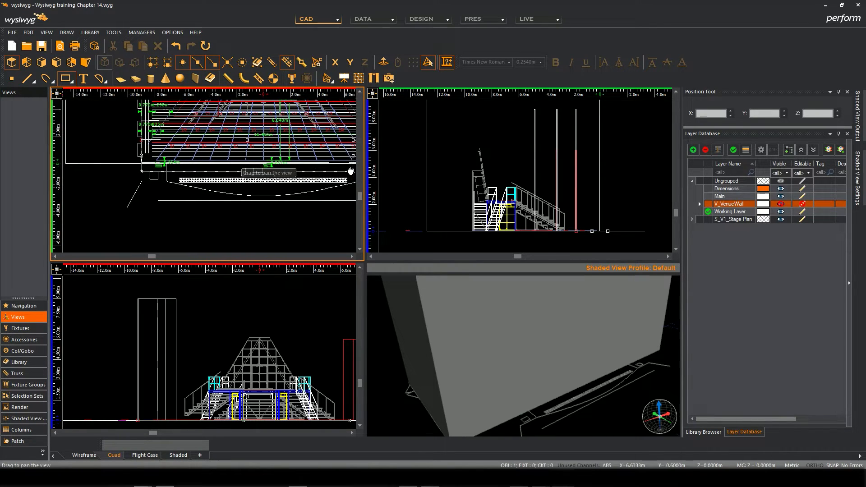
scroll(303, 168, "up", 3)
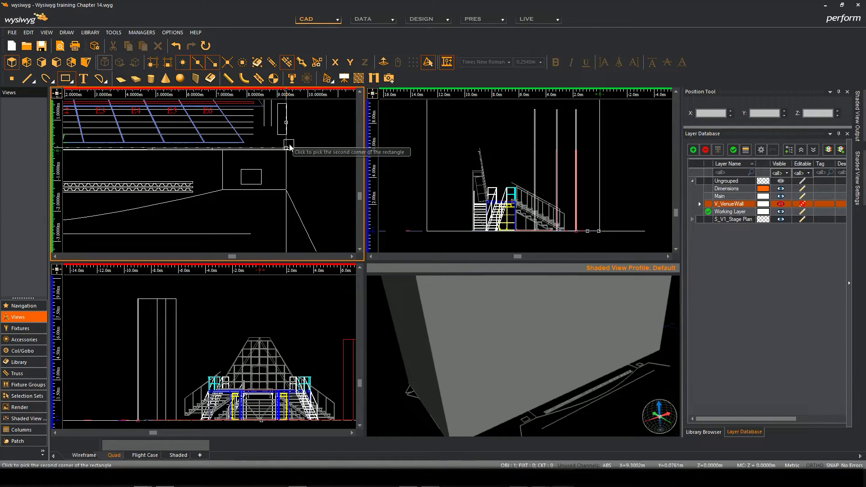
left_click(286, 190)
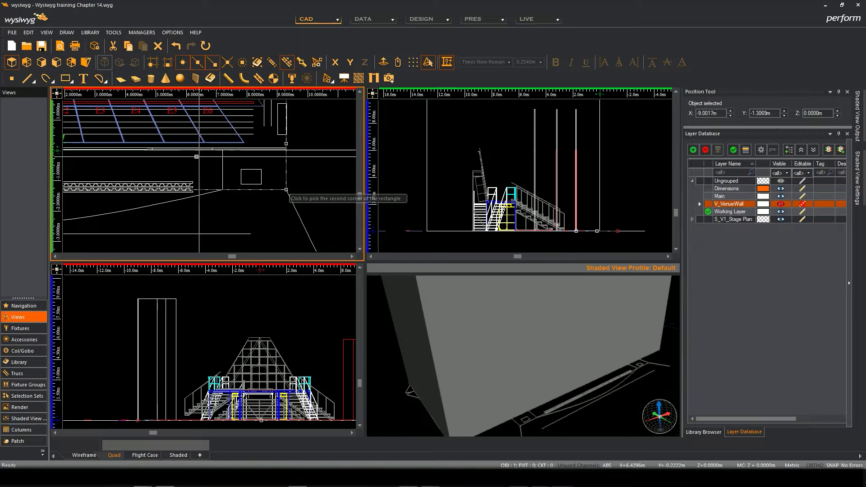
scroll(198, 157, "up", 5)
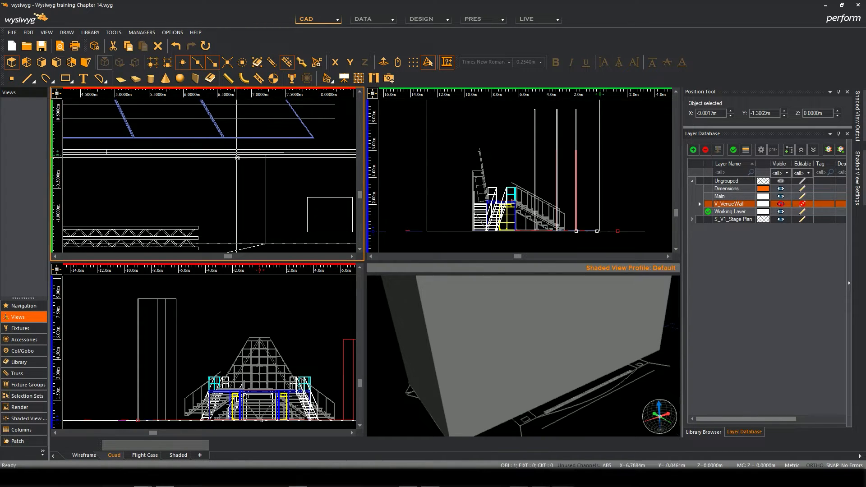
scroll(279, 158, "down", 6)
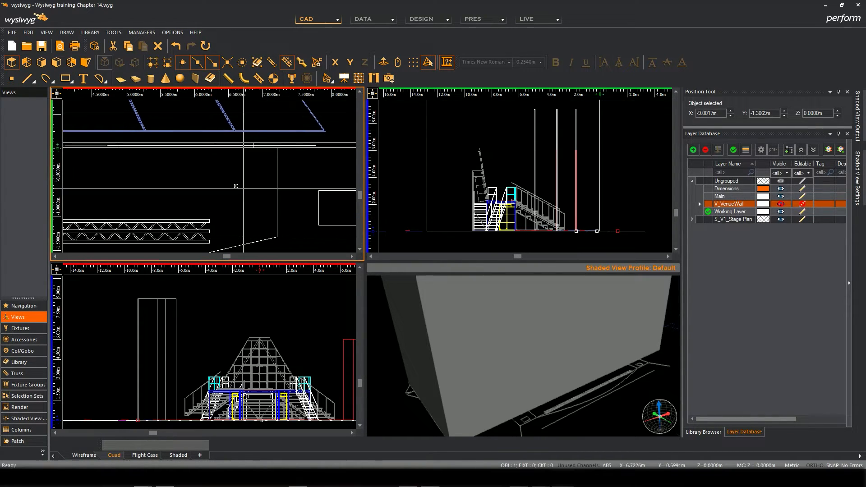
left_click_drag(319, 154, 311, 199)
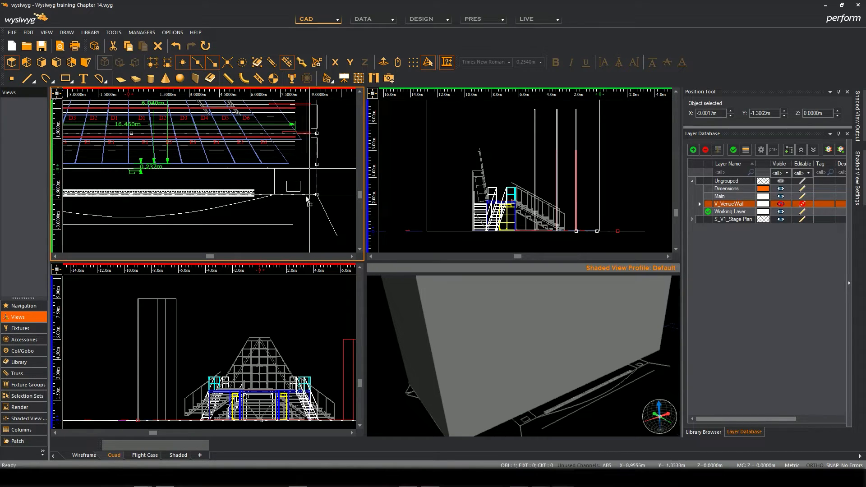
scroll(307, 184, "down", 3)
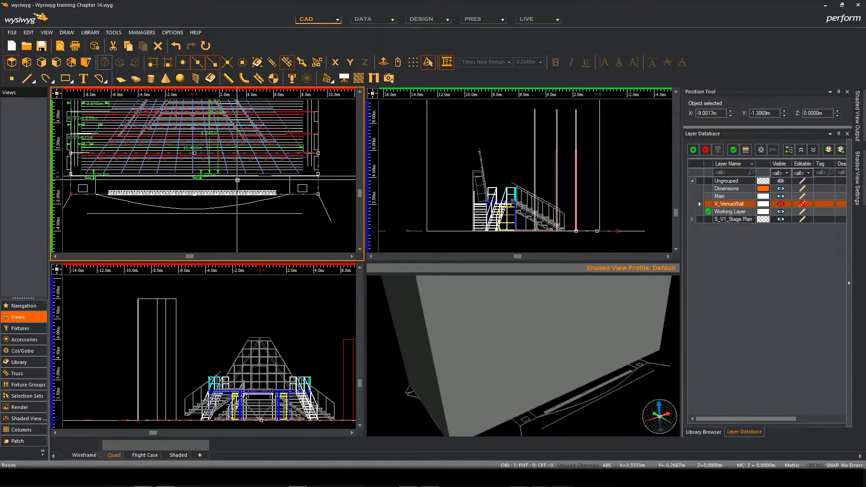
left_click(115, 33)
mouse_move(138, 73)
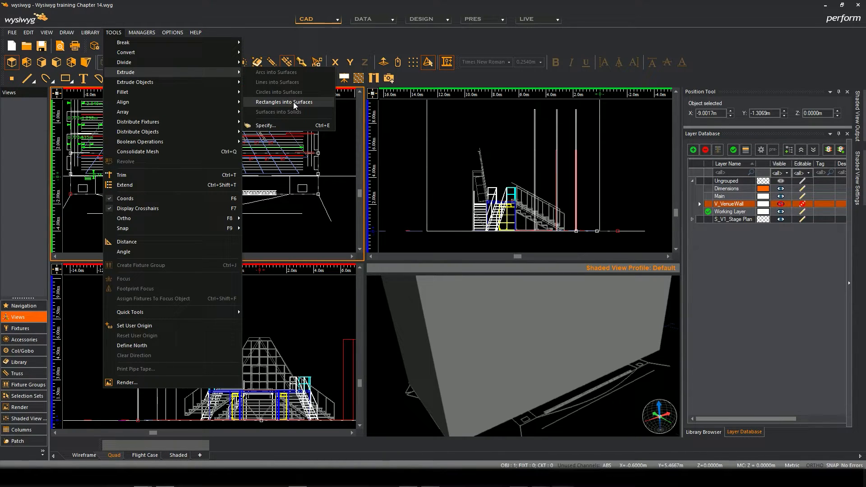
left_click(294, 103)
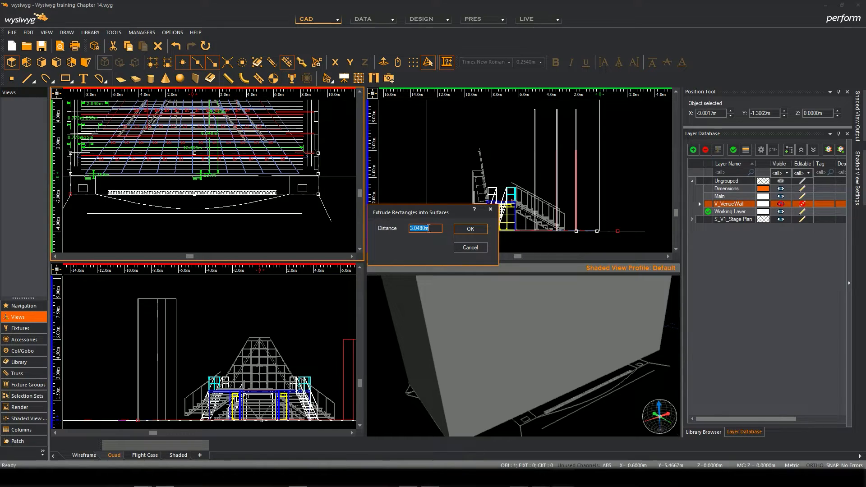
left_click(470, 248)
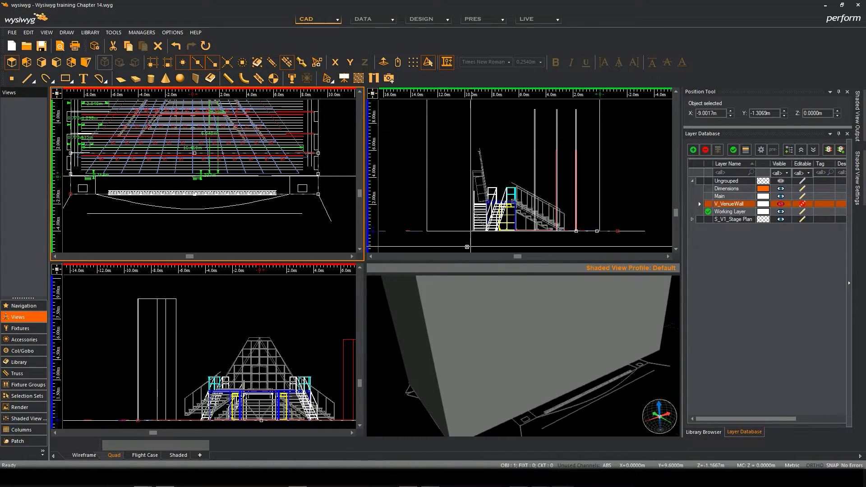
Step: Convert the proscenium rectangle into a surface and open the surfaces-into-solids extrusion distance for it
left_click(113, 33)
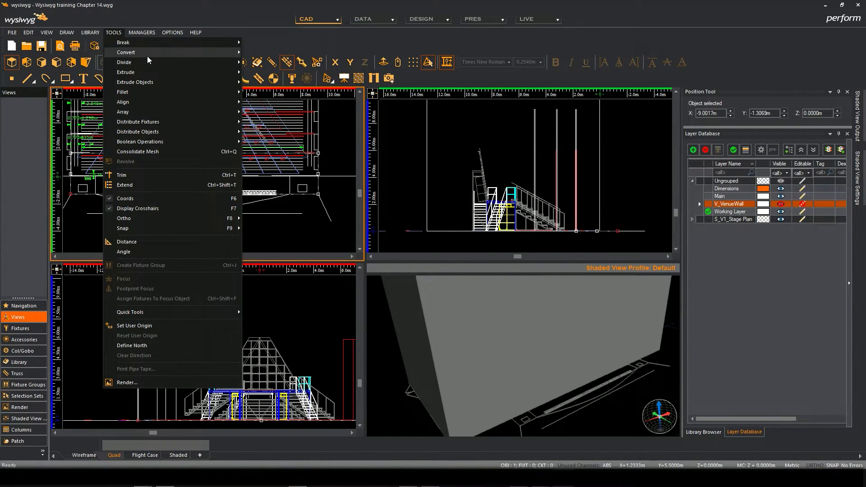
mouse_move(147, 55)
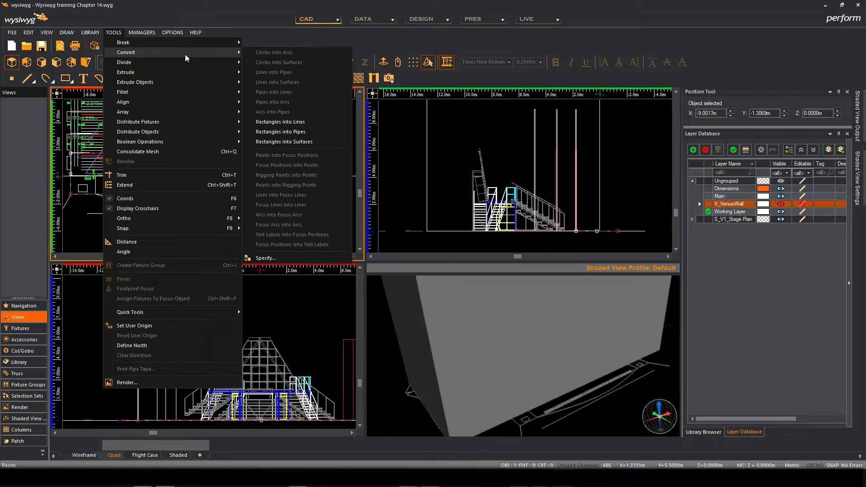
left_click(292, 142)
left_click(122, 34)
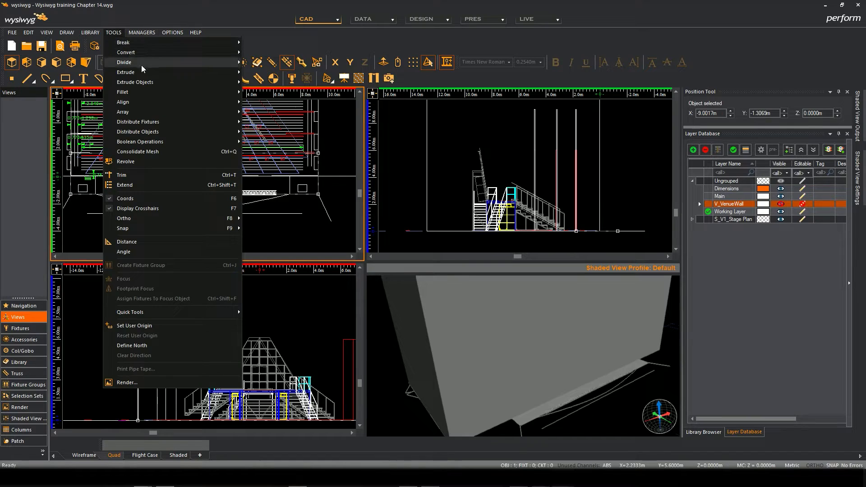
mouse_move(151, 52)
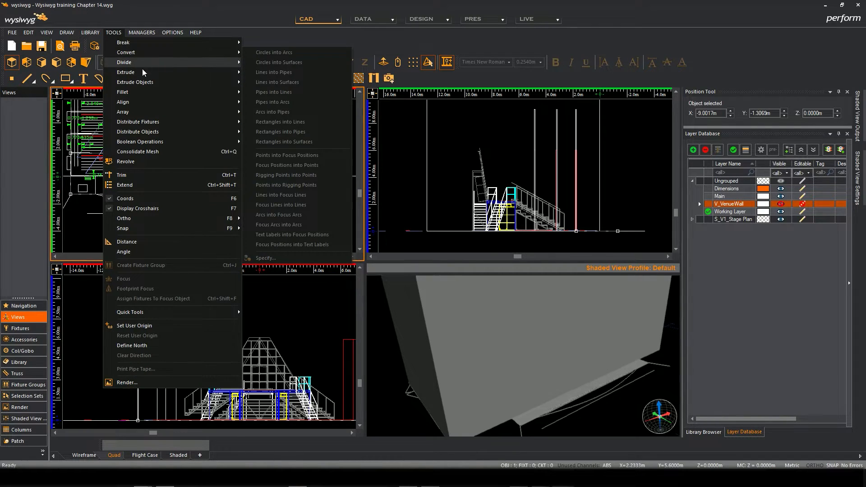
mouse_move(152, 74)
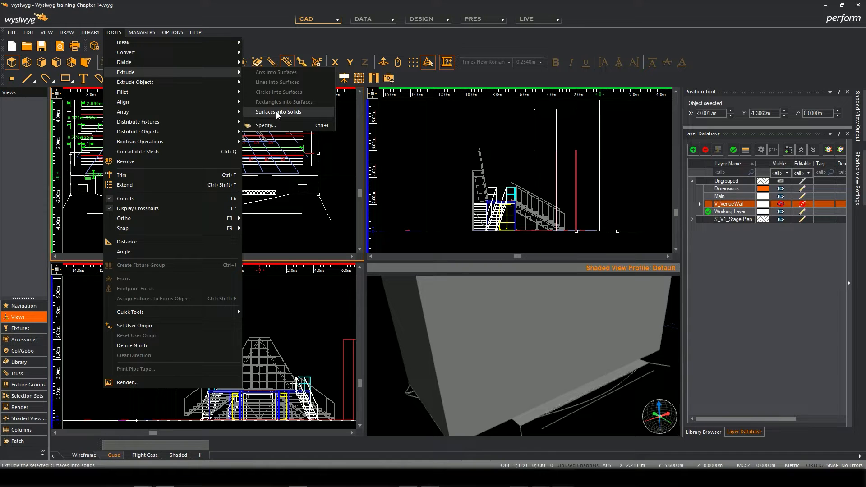
left_click(294, 112)
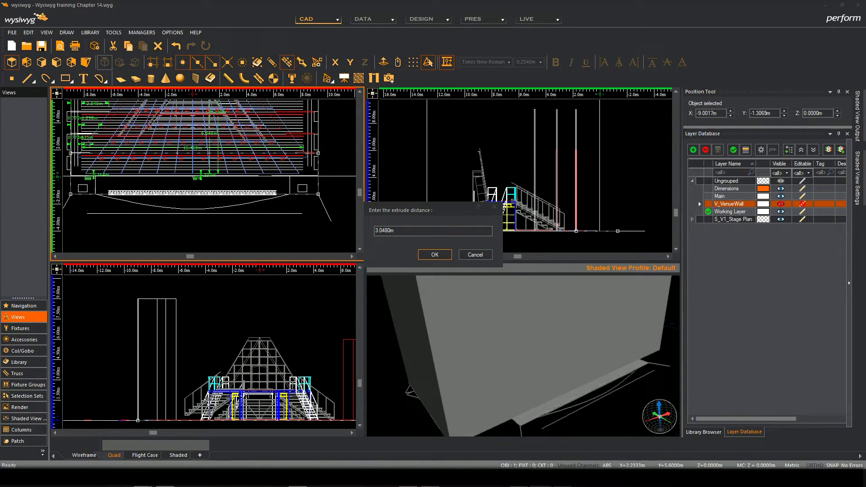
Step: Switch to the JCS - Section drawing in AutoCAD and measure the vertical distance from the proscenium wall's lower end to the stage floor
left_click_drag(439, 0, 448, 20)
double_click(821, 25)
scroll(637, 213, "down", 3)
mouse_move(669, 252)
middle_mouse_down()
mouse_move(653, 190)
mouse_move(631, 384)
mouse_move(626, 238)
middle_mouse_up()
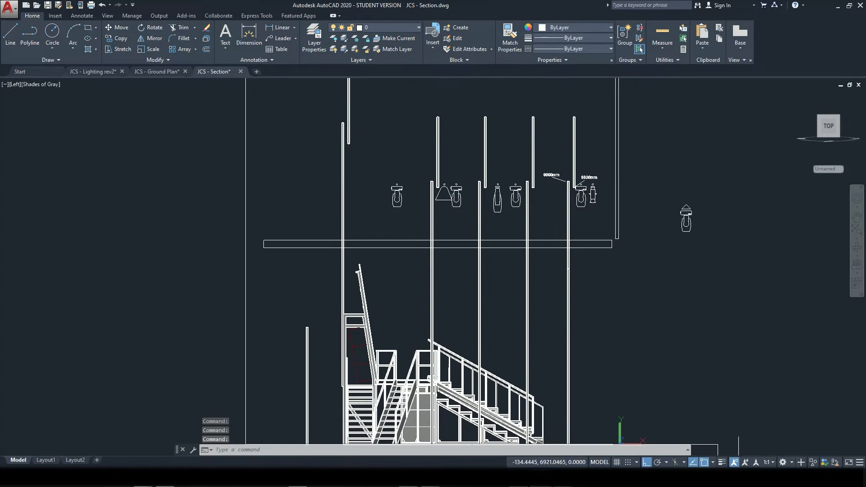
type("ist")
key("Return")
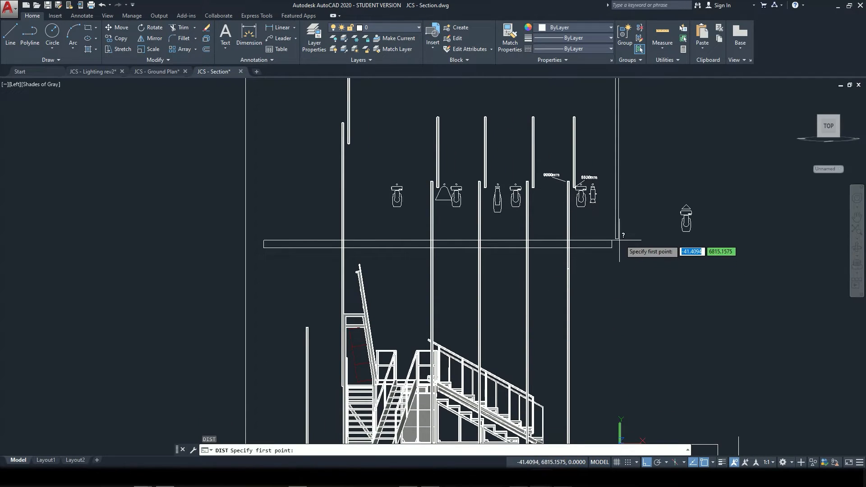
left_click(616, 239)
scroll(629, 353, "down", 2)
scroll(625, 361, "up", 6)
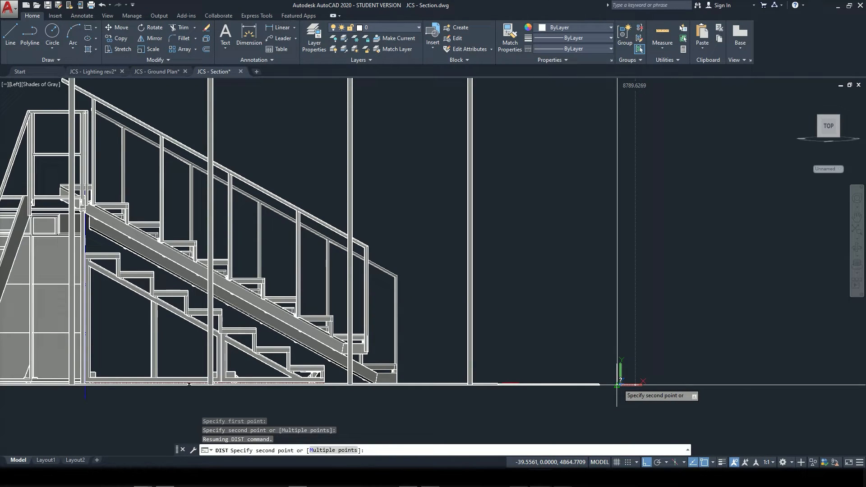
left_click(635, 384)
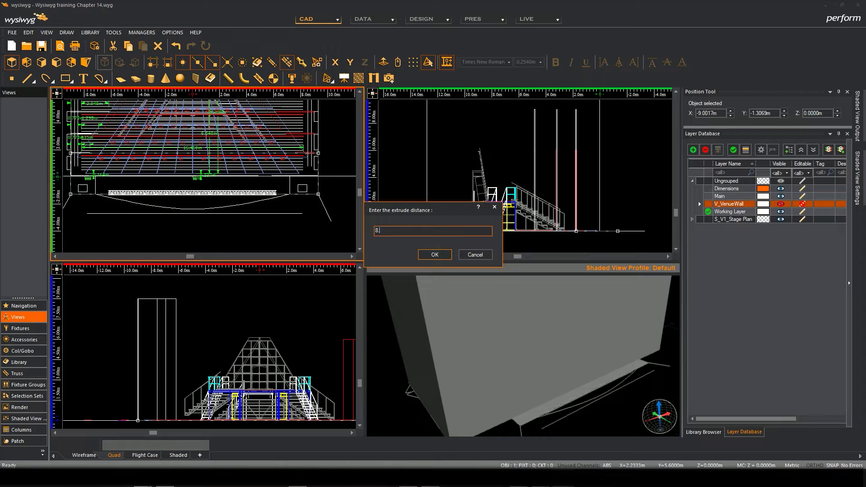
Step: Back in wysiwyg, extrude the proscenium surface into a solid by the measured height and inspect it in the side, plan, front and shaded views
left_click(434, 255)
mouse_move(607, 155)
middle_mouse_down()
mouse_move(592, 186)
mouse_move(572, 160)
middle_mouse_up()
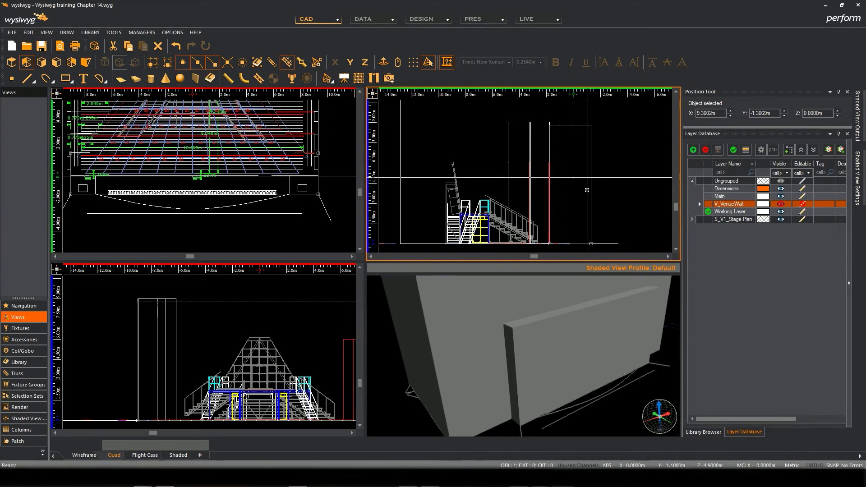
mouse_move(532, 350)
middle_mouse_down()
mouse_move(599, 347)
mouse_move(546, 342)
mouse_move(564, 344)
middle_mouse_up()
middle_click_drag(186, 218, 195, 219)
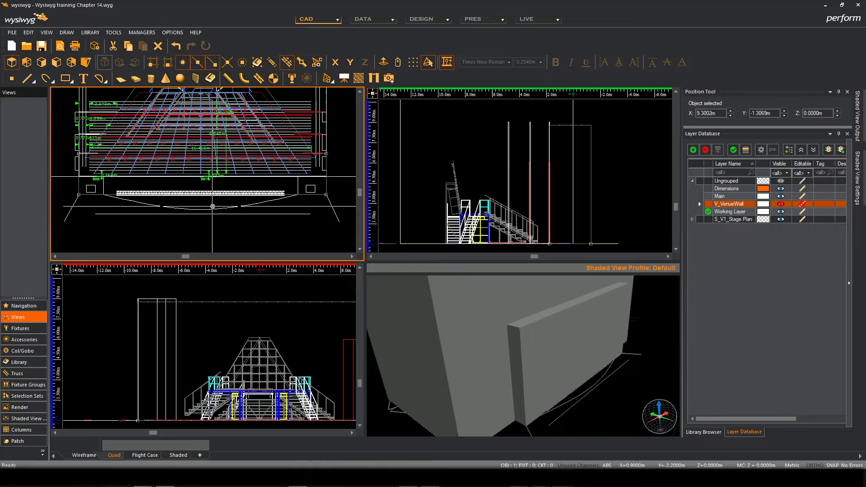
left_click(286, 235)
middle_click_drag(287, 235, 275, 221)
mouse_move(259, 362)
middle_mouse_down()
mouse_move(218, 352)
mouse_move(208, 359)
middle_mouse_up()
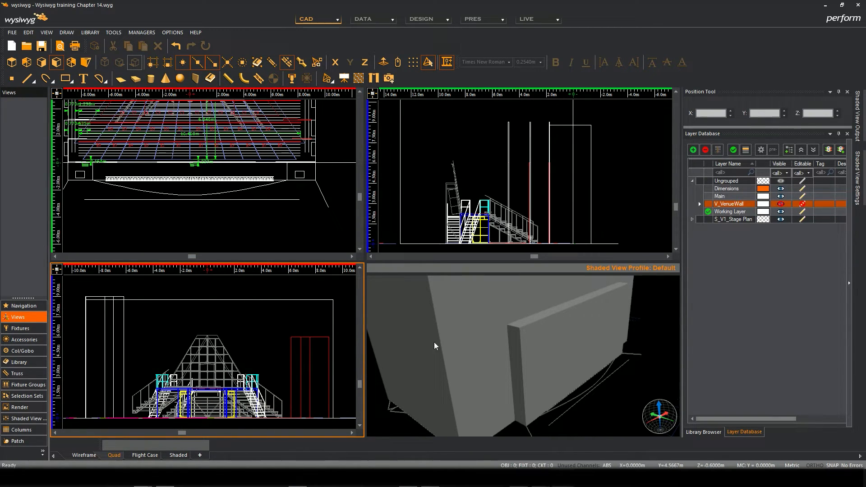
middle_click_drag(216, 333, 232, 348)
middle_click_drag(236, 195, 270, 205)
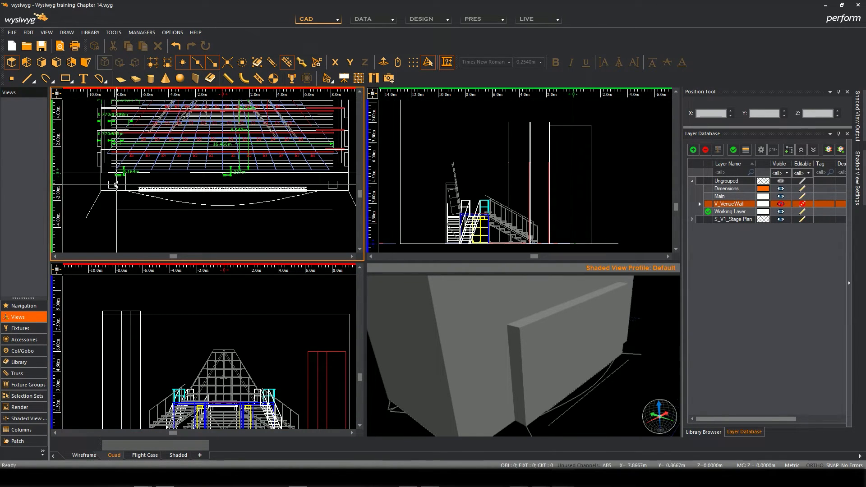
Step: Examine the proscenium solid's left corner in the plan view and its extent in the front and side views
middle_click_drag(85, 185, 138, 189)
scroll(144, 192, "up", 4)
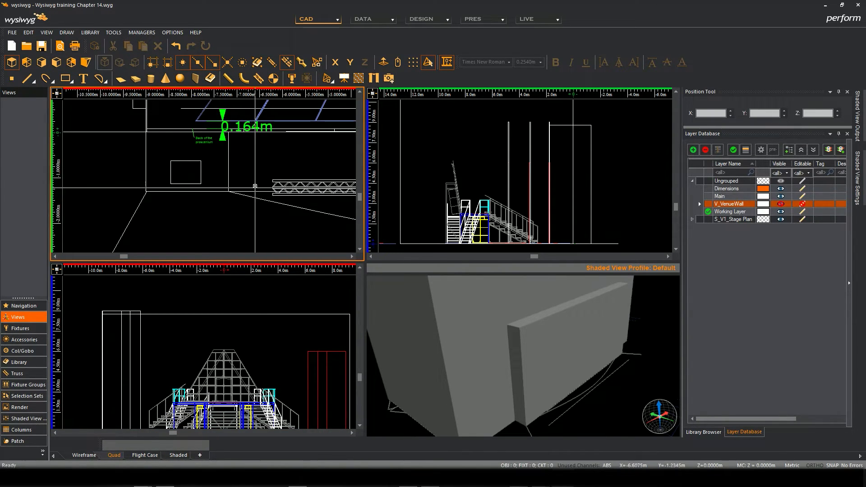
left_click(248, 201)
middle_click_drag(82, 173, 99, 180)
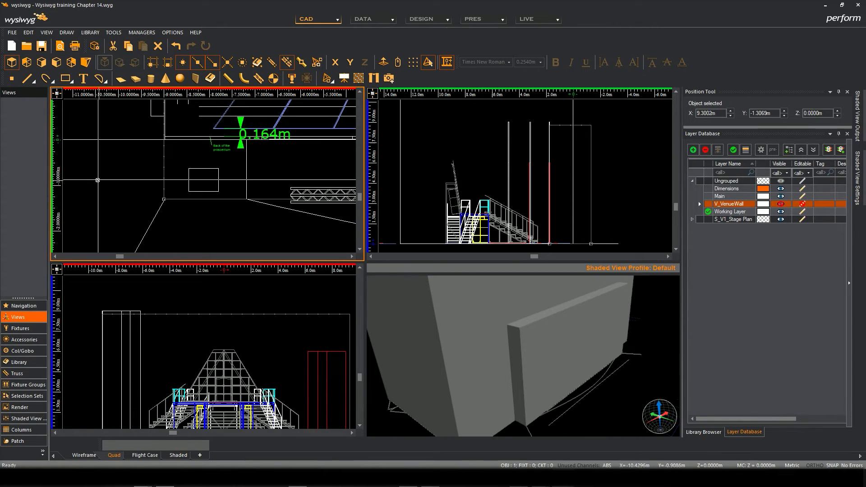
left_click(99, 180)
middle_click_drag(223, 185, 204, 166)
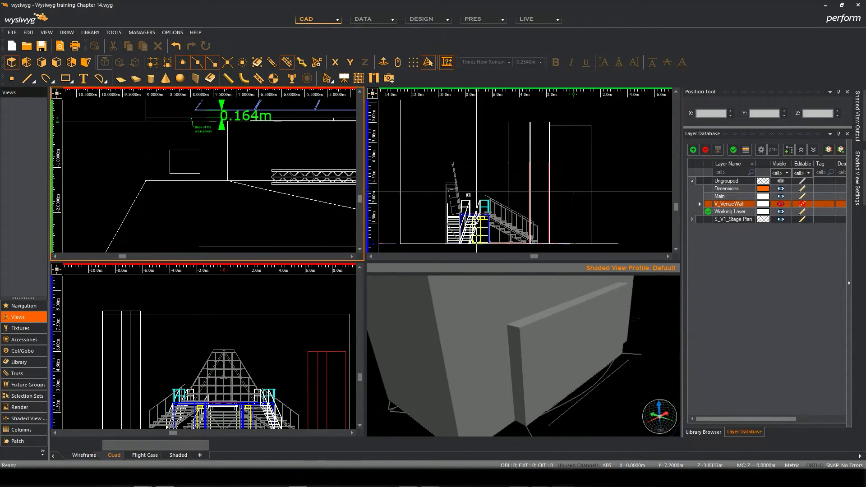
scroll(232, 284, "down", 2)
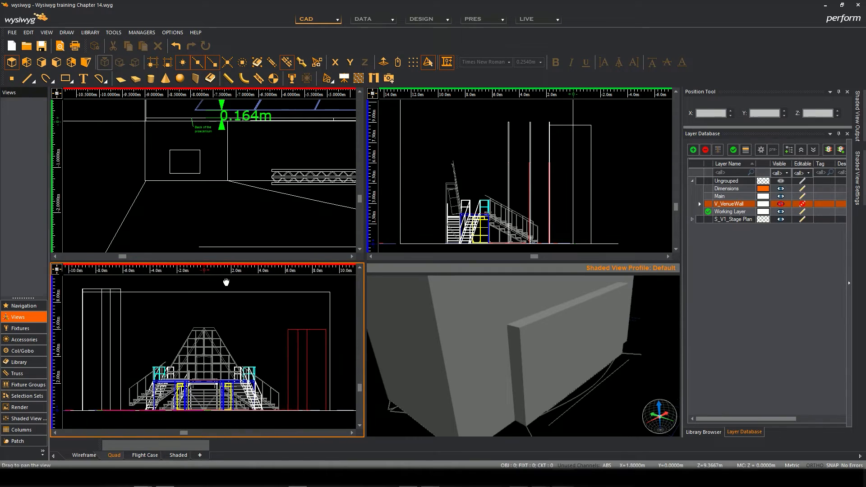
middle_click_drag(166, 313, 219, 324)
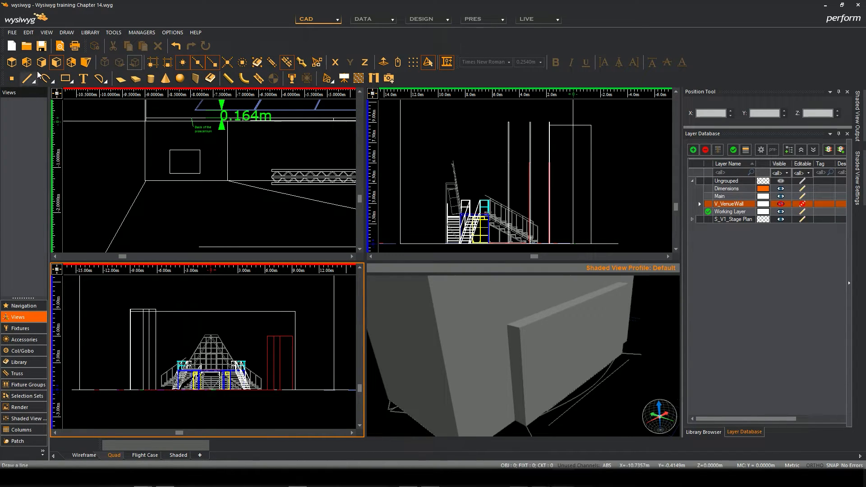
Step: Change the front elevation view to isometric and frame the whole venue in it
left_click(86, 63)
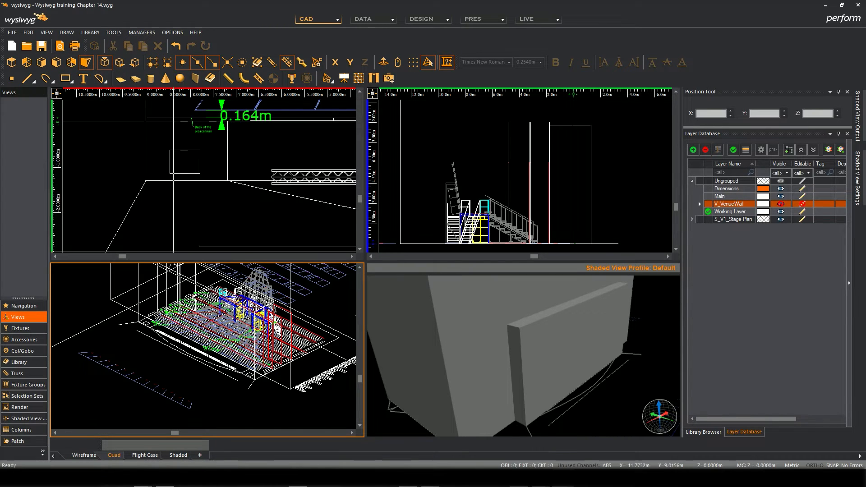
middle_click_drag(238, 324, 200, 395)
scroll(199, 394, "down", 5)
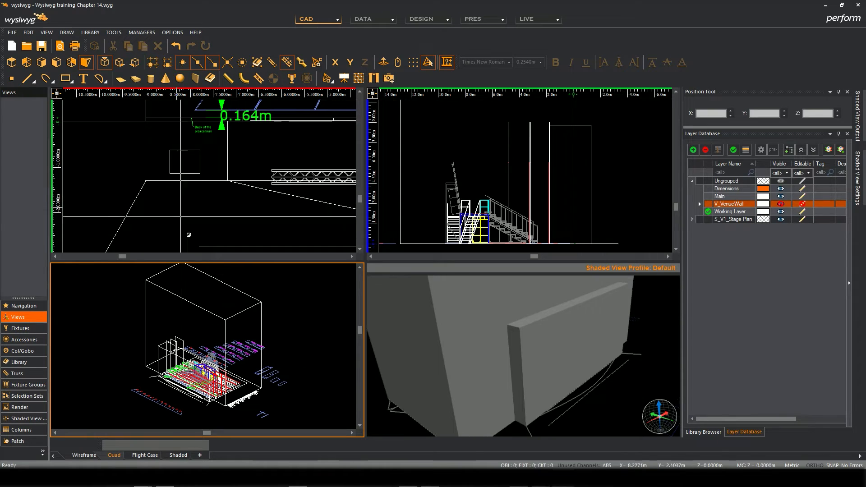
left_click(491, 335)
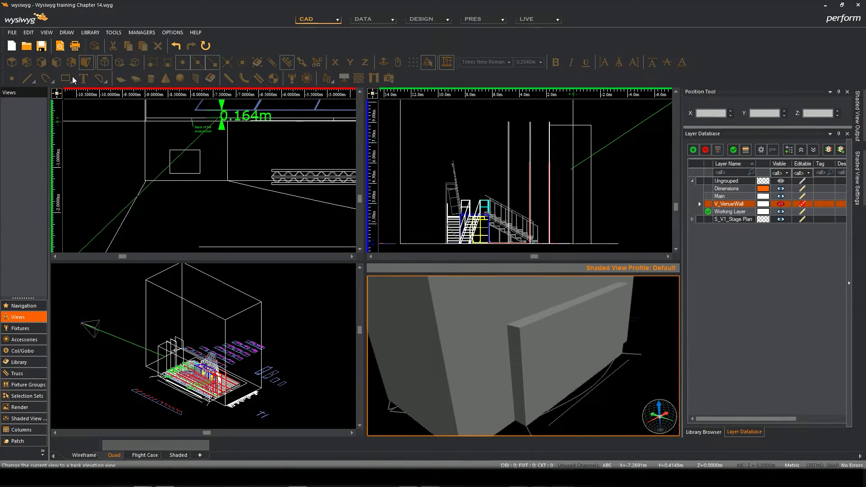
left_click(285, 309)
middle_click_drag(205, 344, 202, 328)
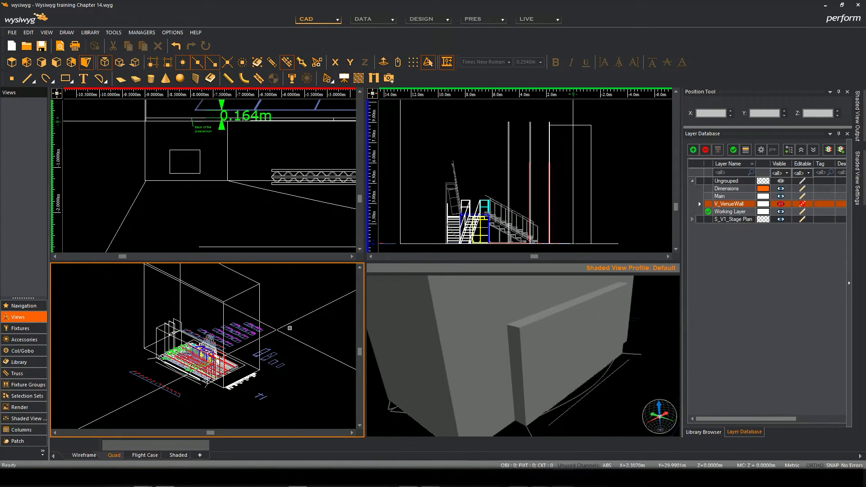
Step: Orbit the isometric view around the venue to examine the proscenium and venue solids from several sides and from above
key("Right")
key("Right")
key("Right")
key("Right")
key("Right")
key("Right")
key("Right")
key("Right")
key("Right")
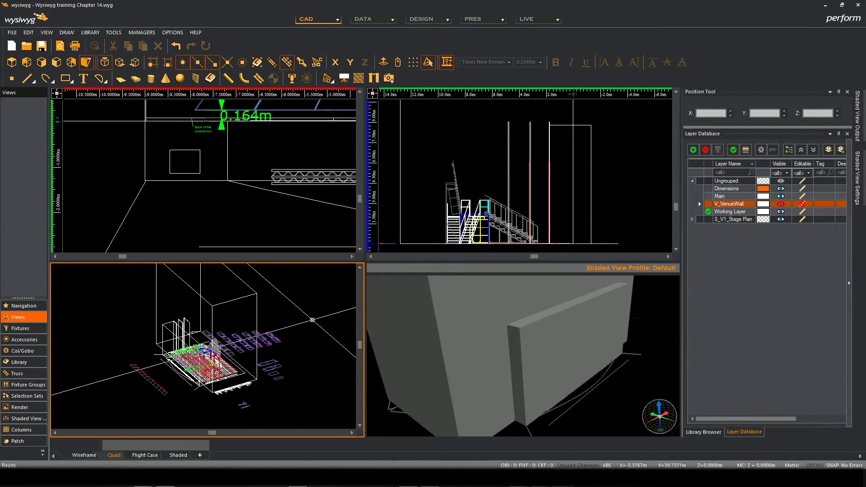
key("Down")
key("Down")
key("Down")
key("Down")
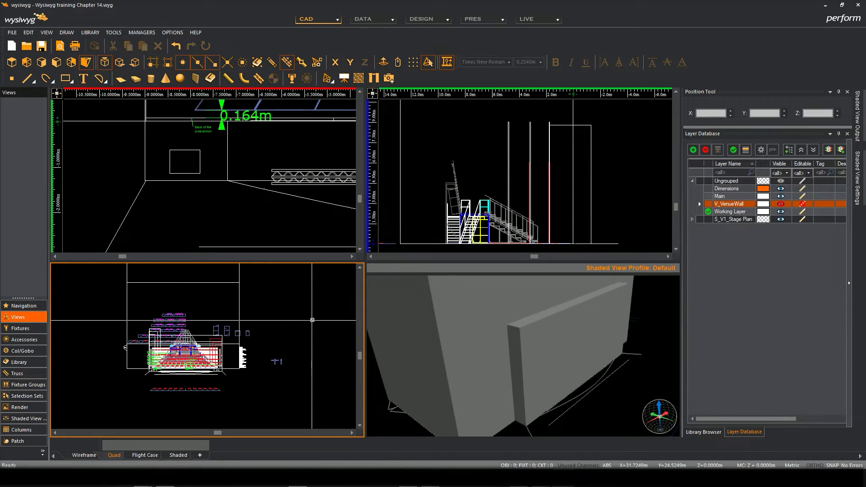
key("Up")
key("Up")
key("Up")
key("Up")
key("Up")
key("Up")
key("Up")
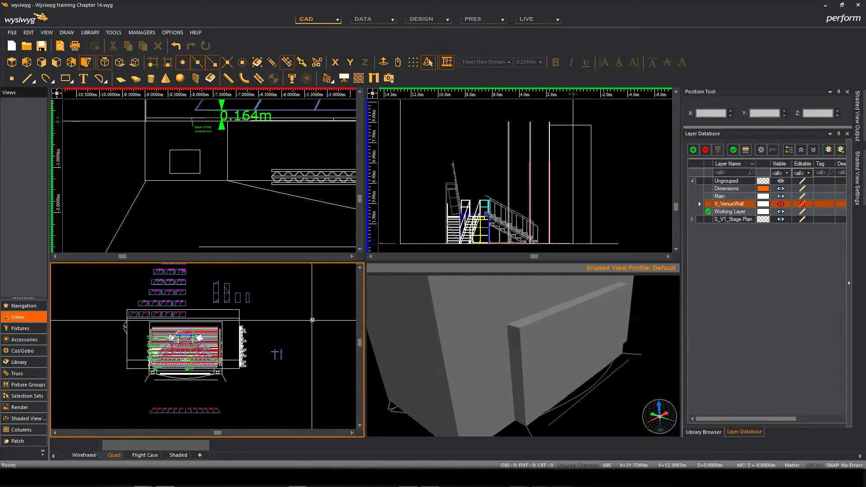
key("Down")
key("Up")
key("Down")
key("Down")
key("Down")
key("Down")
key("Down")
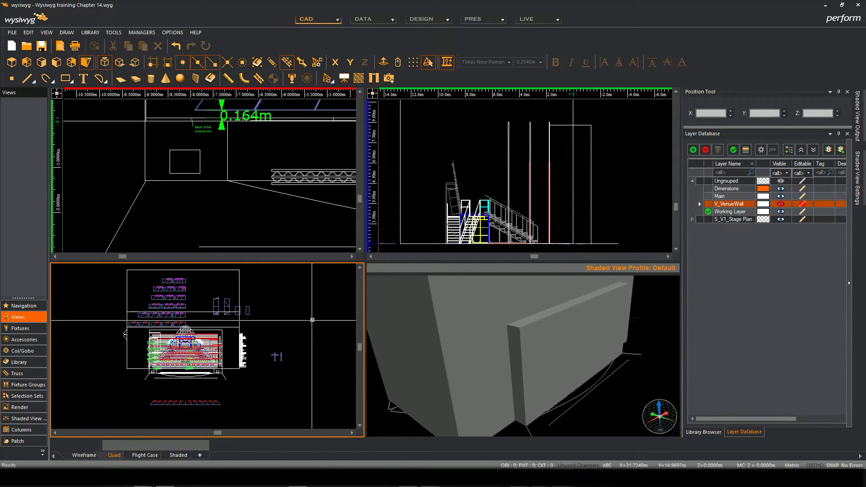
key("Left")
key("Left")
key("Left")
key("Left")
key("Up")
key("Up")
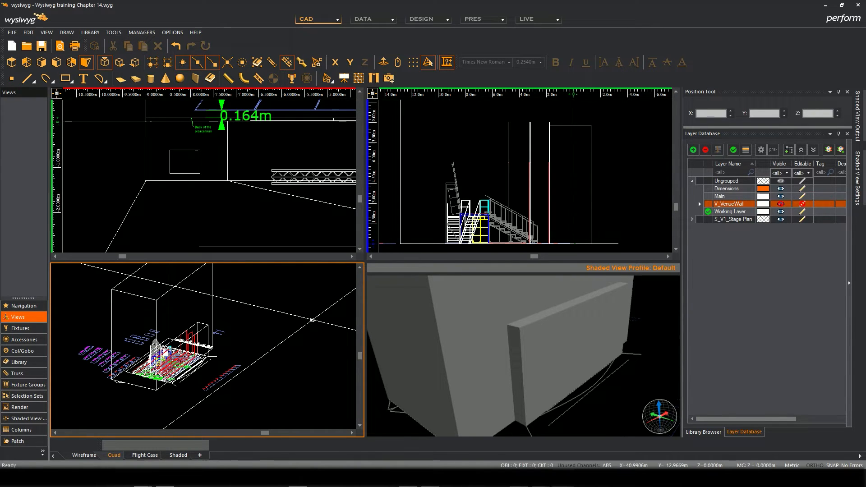
scroll(271, 323, "up", 5)
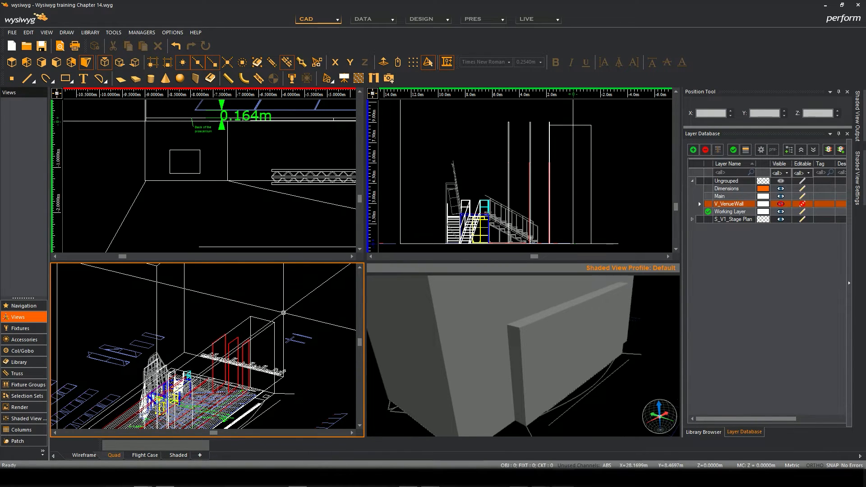
left_click(281, 341)
left_click(275, 330)
left_click(276, 330)
left_click(274, 333, "ctrl")
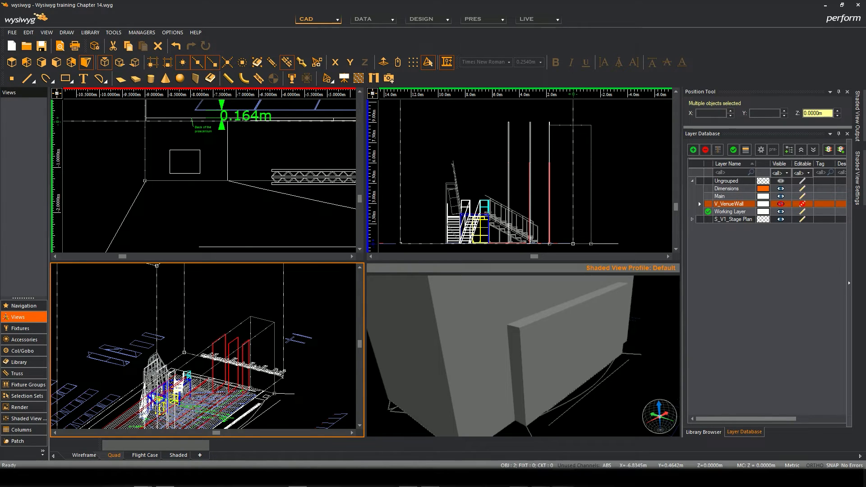
left_click(113, 33)
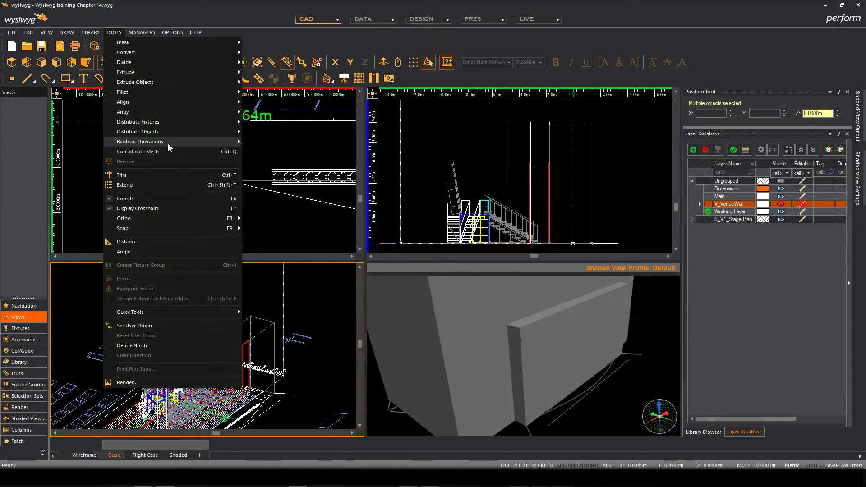
left_click(312, 325)
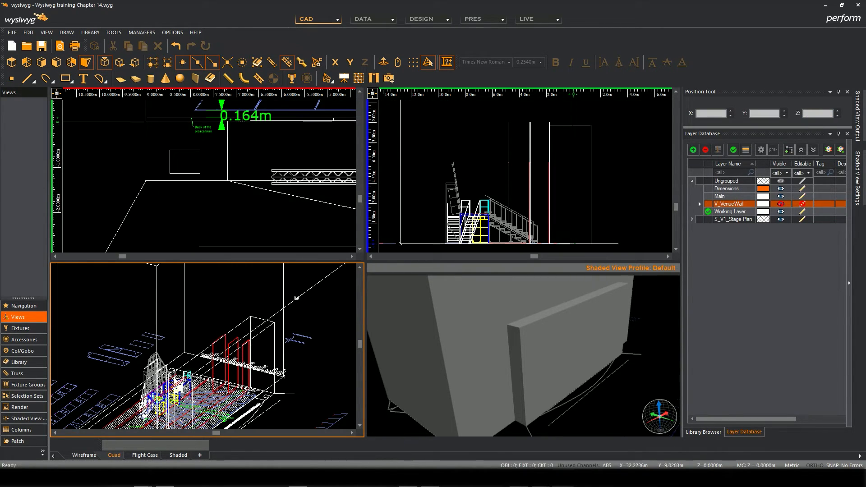
left_click(283, 294)
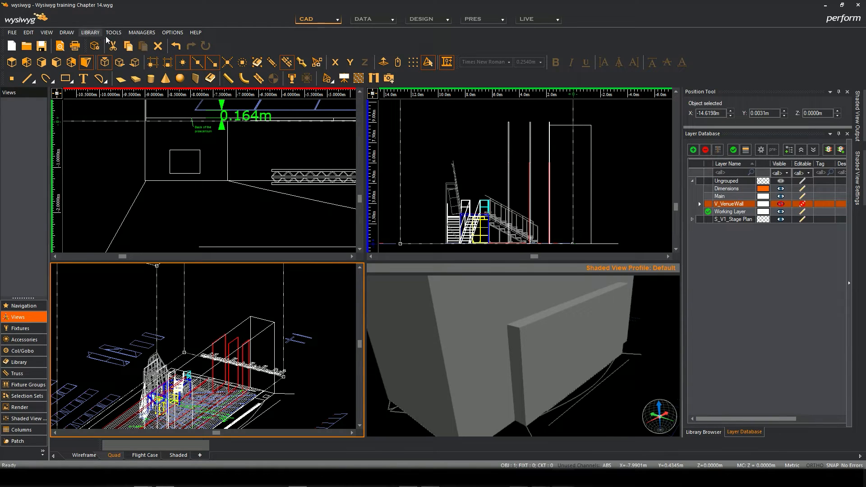
left_click(114, 32)
mouse_move(155, 144)
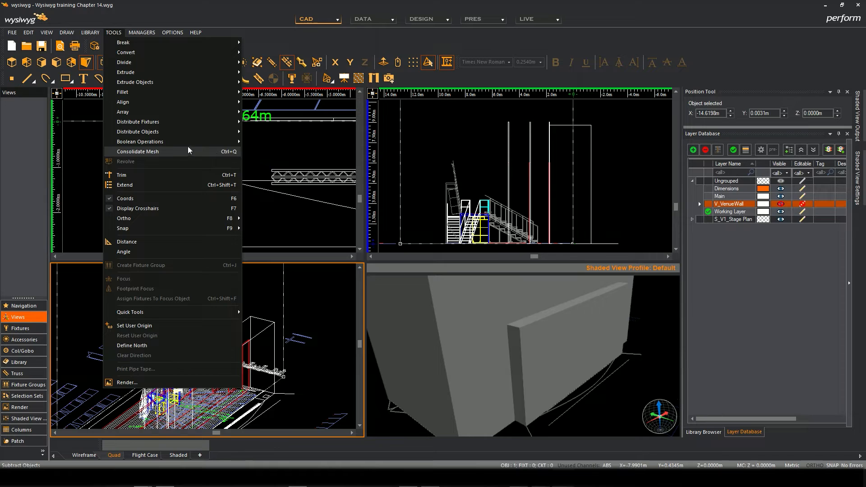
left_click(316, 290)
Step: Try a boolean subtraction starting from the selected proscenium solid
left_click(270, 328)
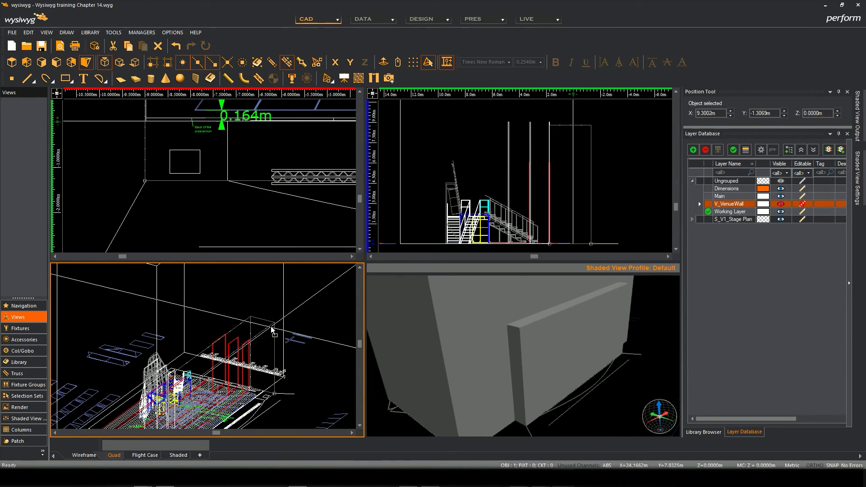
left_click(115, 33)
mouse_move(164, 142)
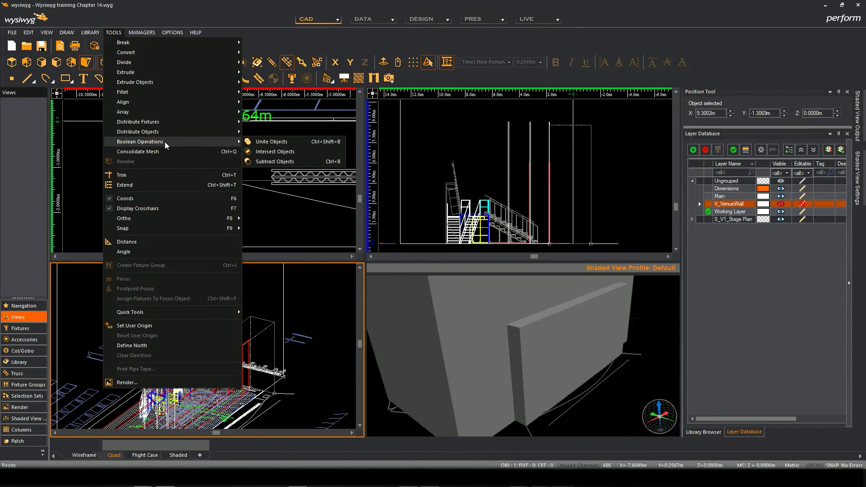
left_click(271, 161)
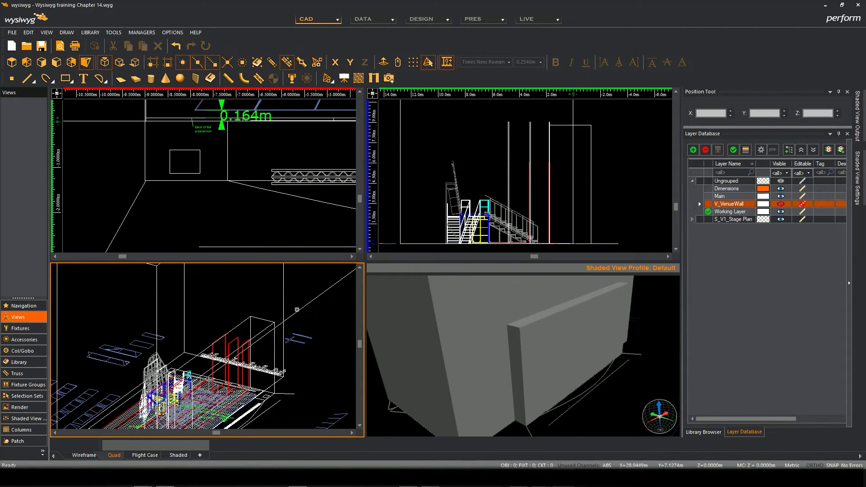
Step: Delete the tall venue solid and draw an interactive rectangle over the venue walls' plan outline, with its front left corner at about X -14.6 m, Y 0.0 m
middle_click_drag(298, 290, 302, 295)
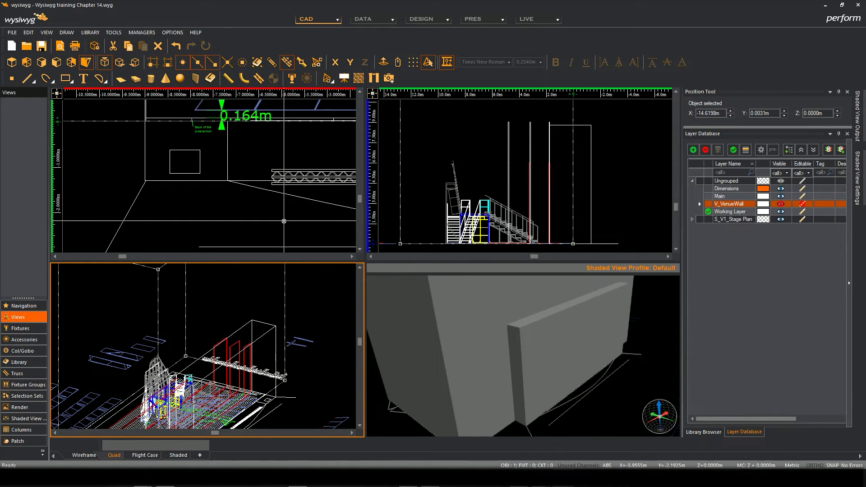
key("Delete")
middle_click_drag(244, 177, 218, 164)
scroll(218, 164, "down", 6)
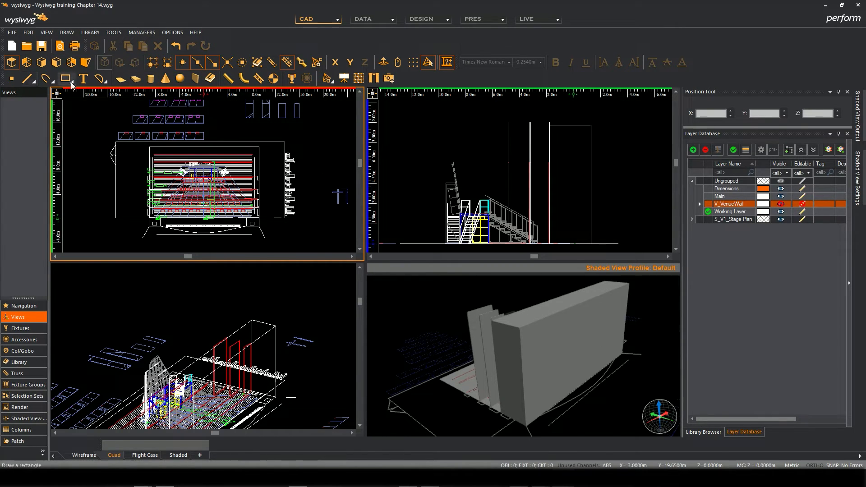
left_click(116, 157)
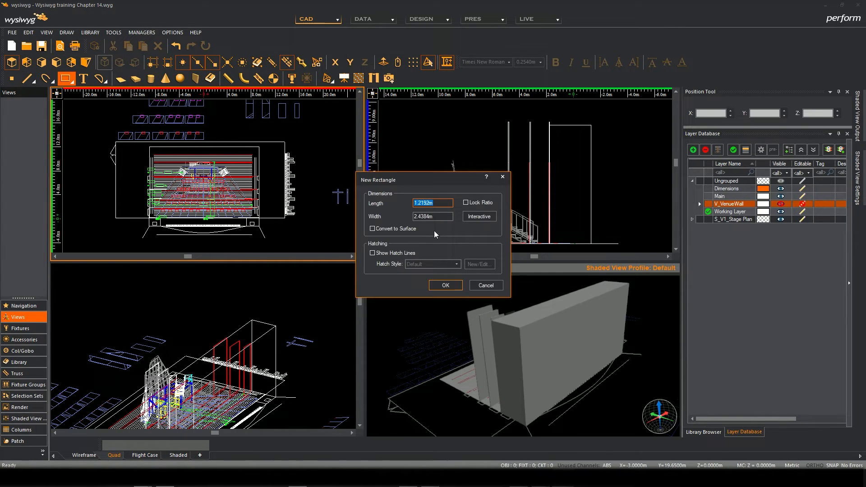
left_click(468, 216)
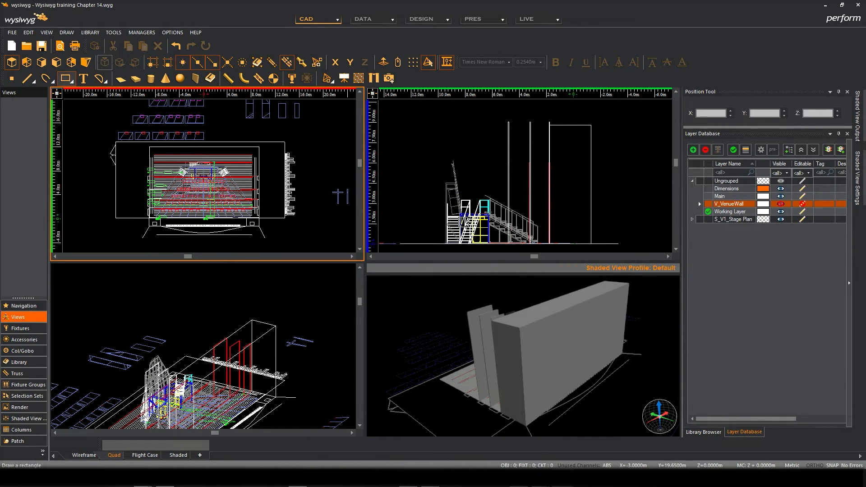
left_click(116, 144)
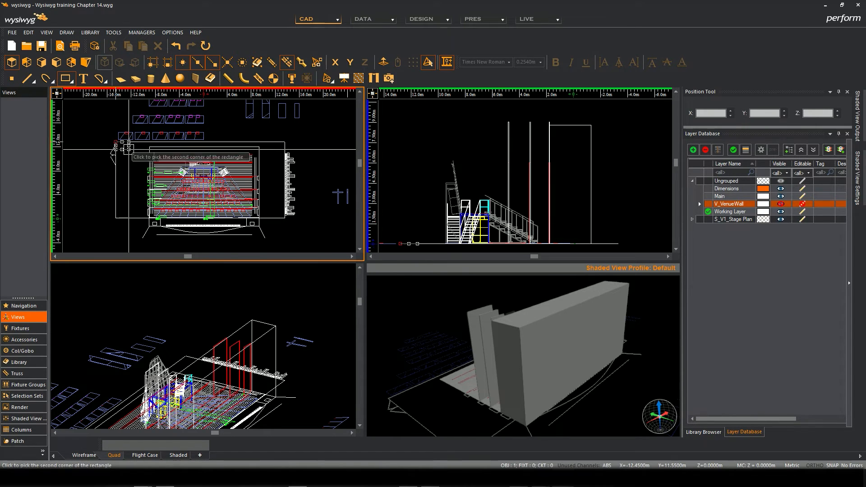
left_click(285, 217)
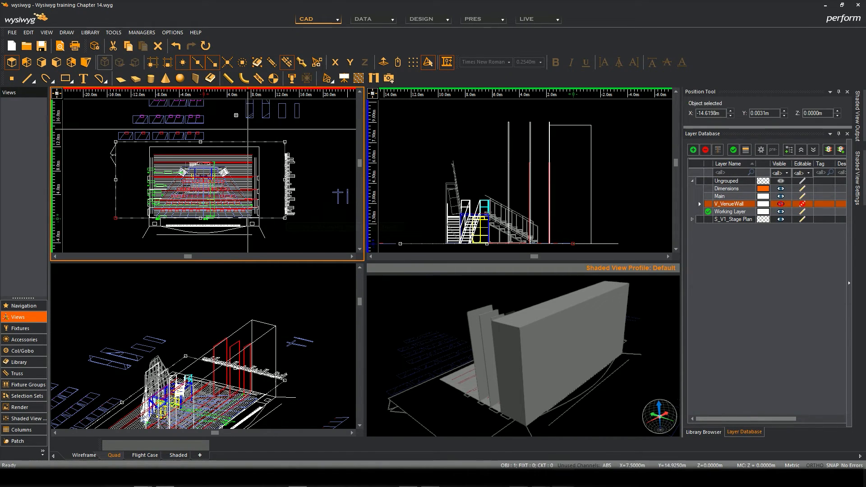
Step: Convert the venue rectangle into a surface and extrude it 25 m into a solid
left_click(113, 33)
mouse_move(185, 56)
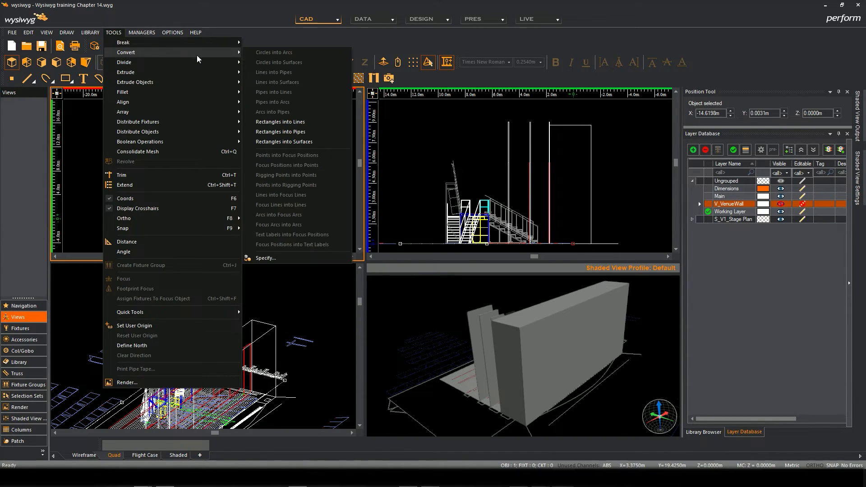
left_click(301, 141)
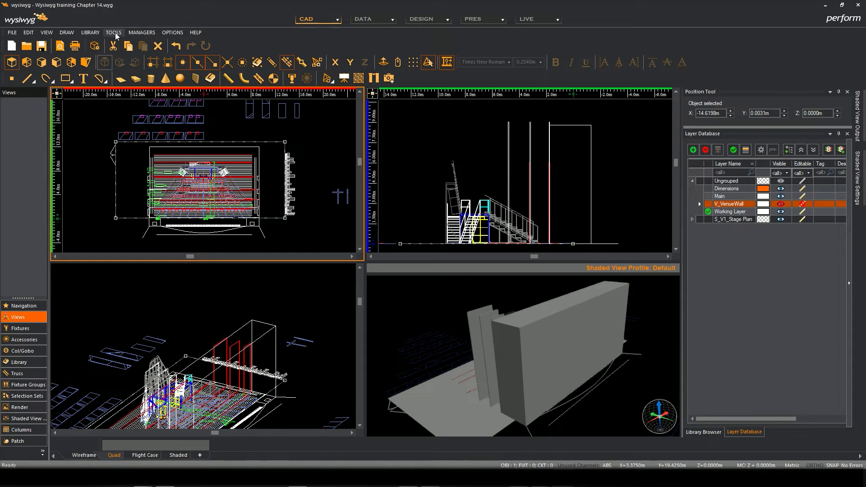
left_click(113, 32)
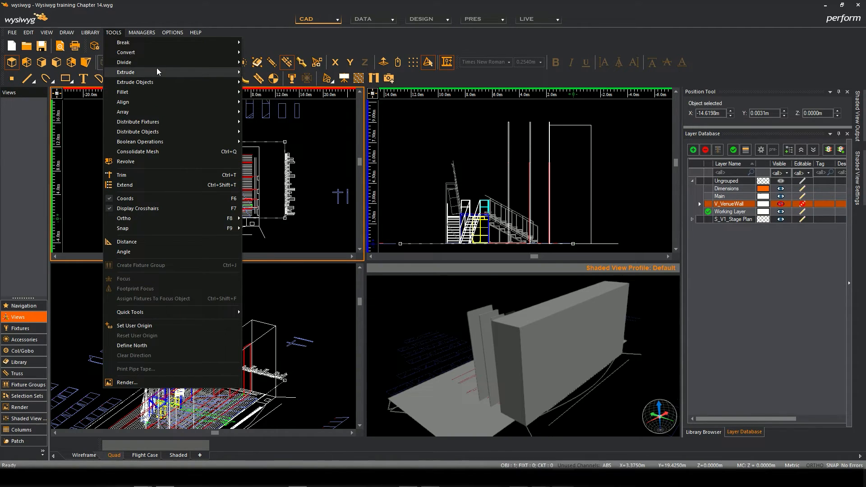
mouse_move(157, 71)
left_click(283, 113)
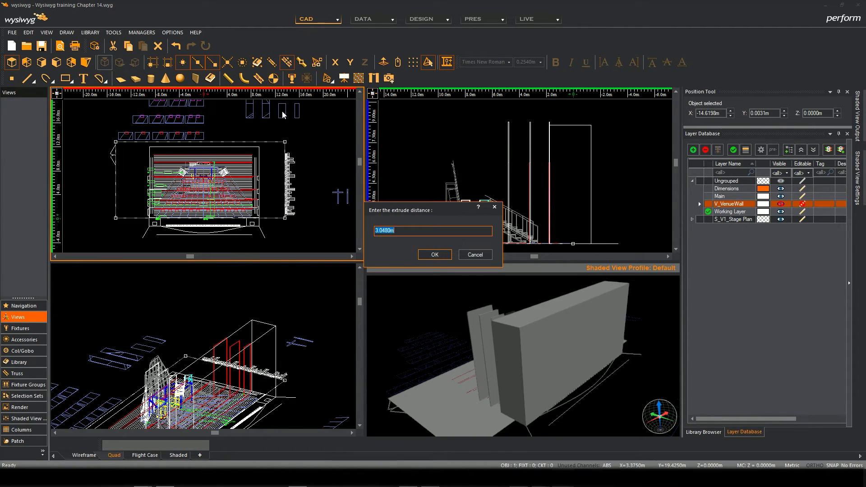
type("25")
key("Return")
mouse_move(547, 308)
middle_mouse_down()
mouse_move(524, 304)
mouse_move(548, 347)
mouse_move(556, 333)
mouse_move(535, 307)
mouse_move(532, 352)
mouse_move(539, 358)
mouse_move(467, 407)
middle_mouse_up()
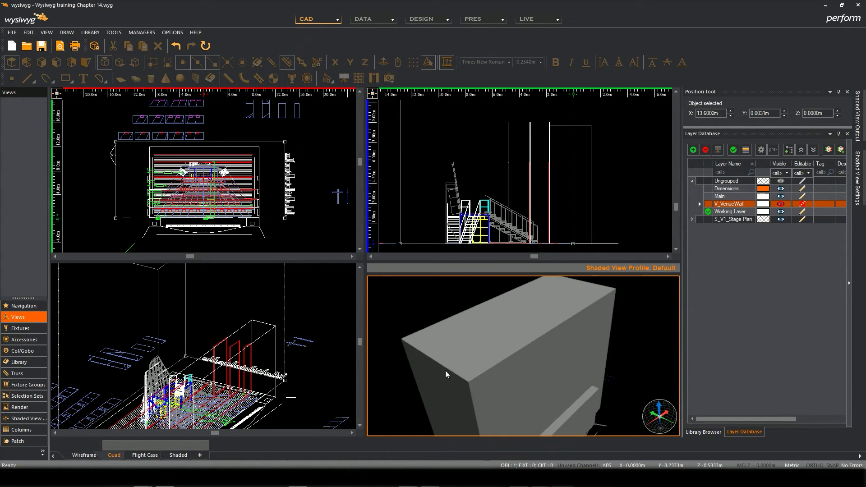
mouse_move(517, 365)
middle_mouse_down()
mouse_move(523, 377)
mouse_move(522, 345)
middle_mouse_up()
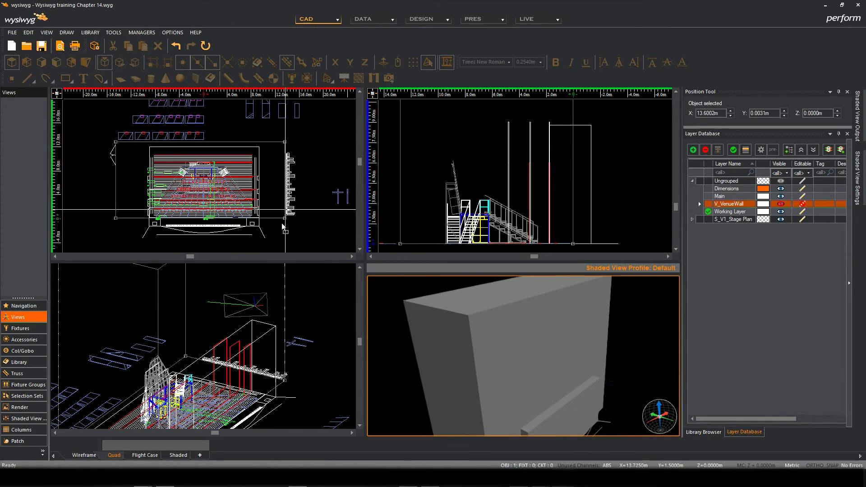
left_click(112, 33)
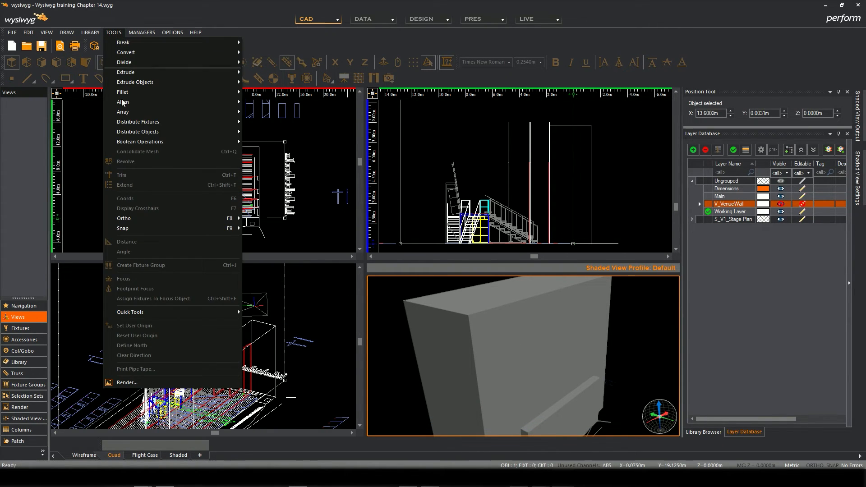
mouse_move(163, 144)
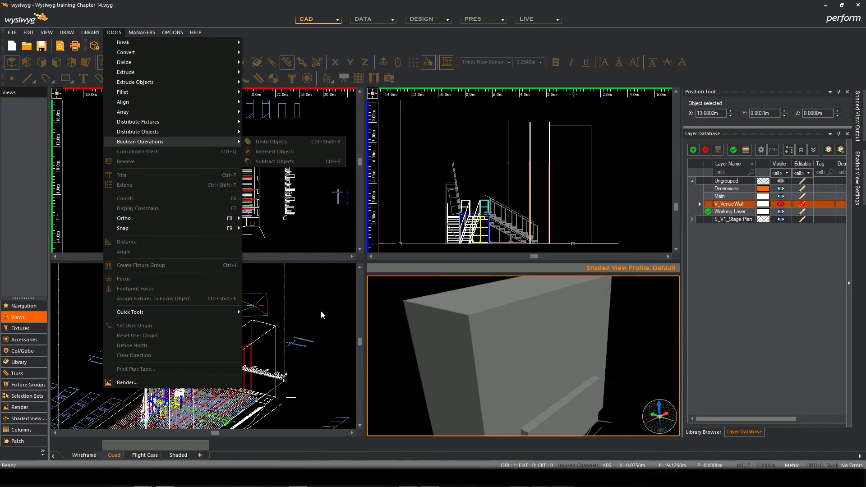
left_click(321, 310)
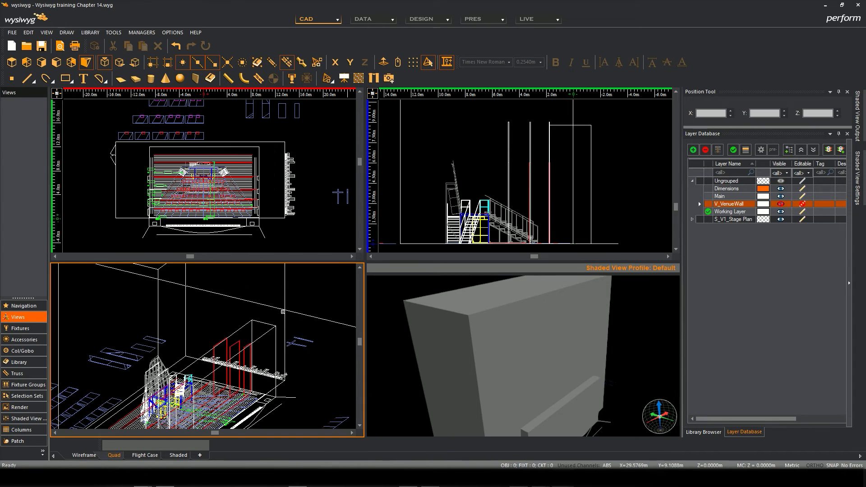
left_click(276, 333)
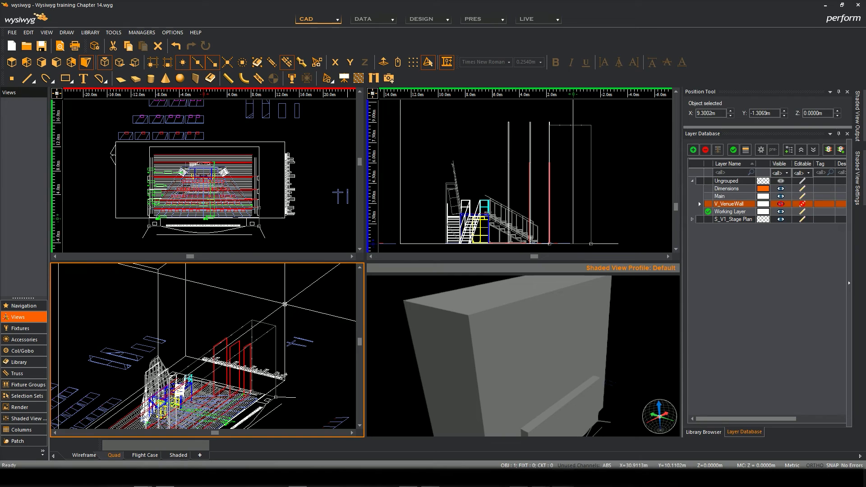
left_click(285, 304, "shift")
left_click(113, 33)
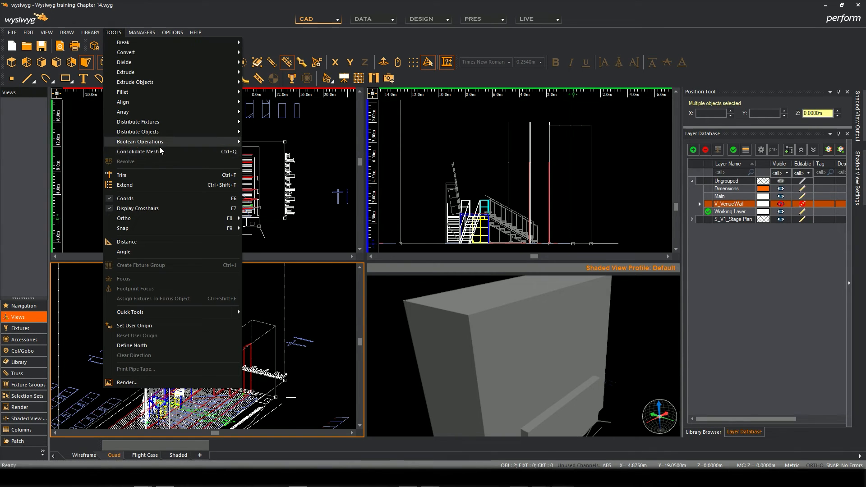
left_click(311, 300)
Step: Try a boolean subtraction between the proscenium solid and the venue solid
left_click(275, 328)
left_click(113, 33)
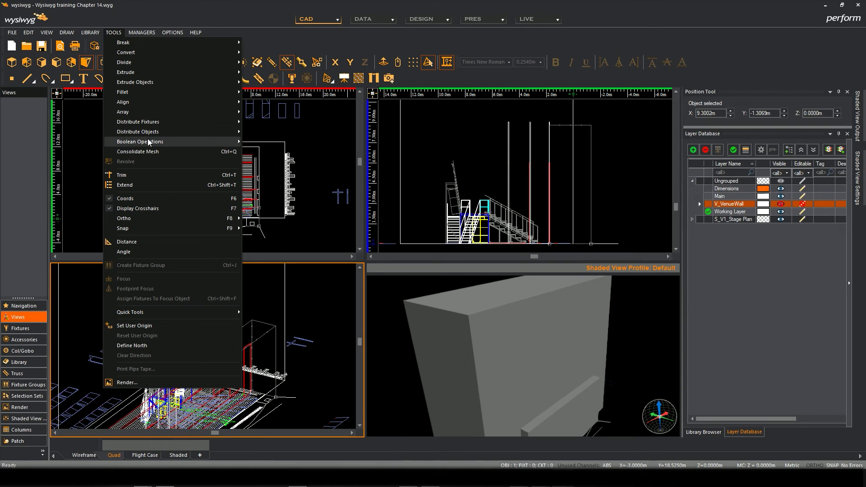
mouse_move(148, 141)
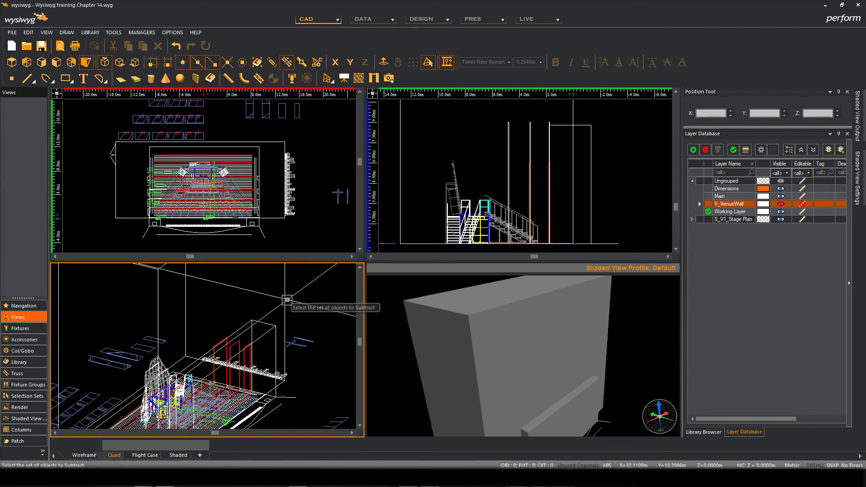
left_click(288, 313)
left_click(278, 322)
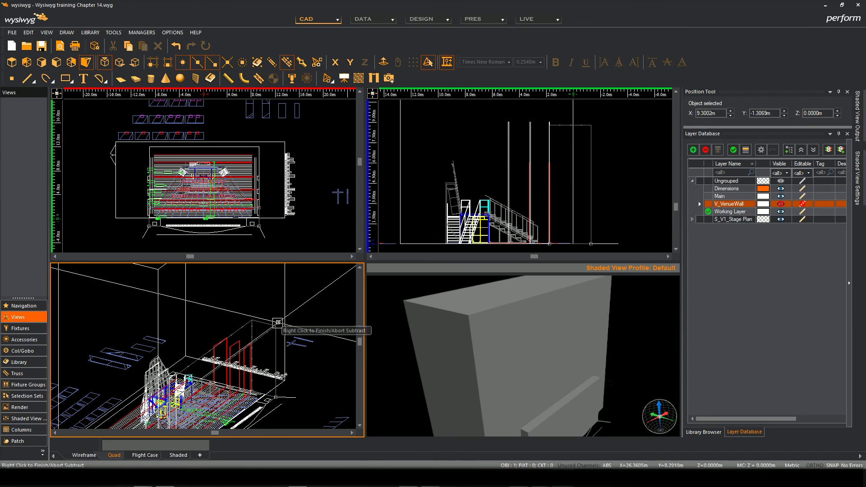
right_click(318, 303)
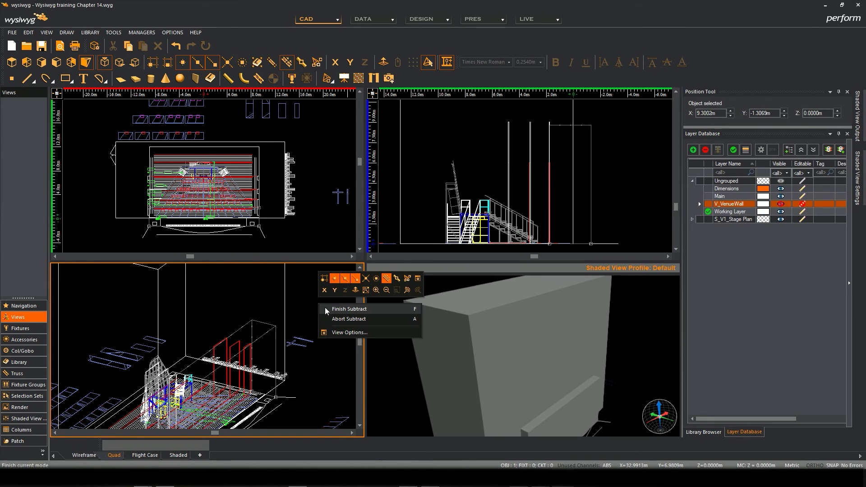
left_click(330, 309)
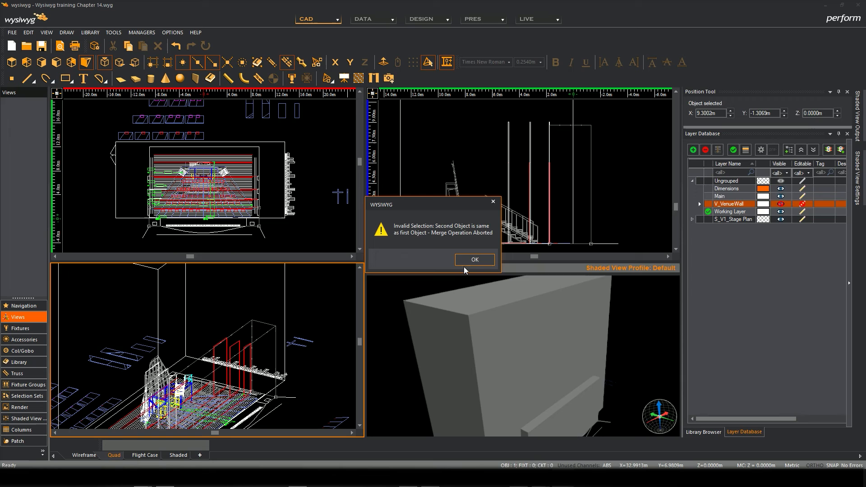
left_click(476, 260)
Step: Delete both the venue solid and the proscenium solid from the isometric wireframe view
mouse_move(566, 375)
left_mouse_down()
mouse_move(545, 380)
mouse_move(542, 358)
left_mouse_up()
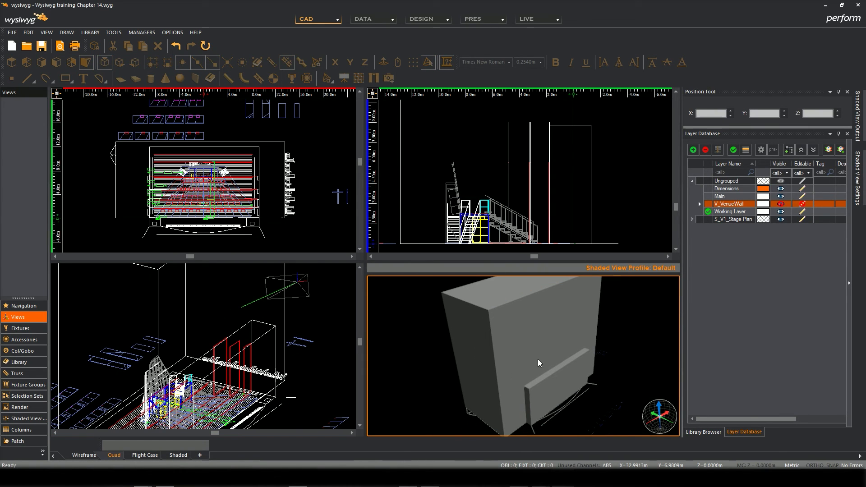
left_click(290, 334)
left_click_drag(303, 304, 271, 333)
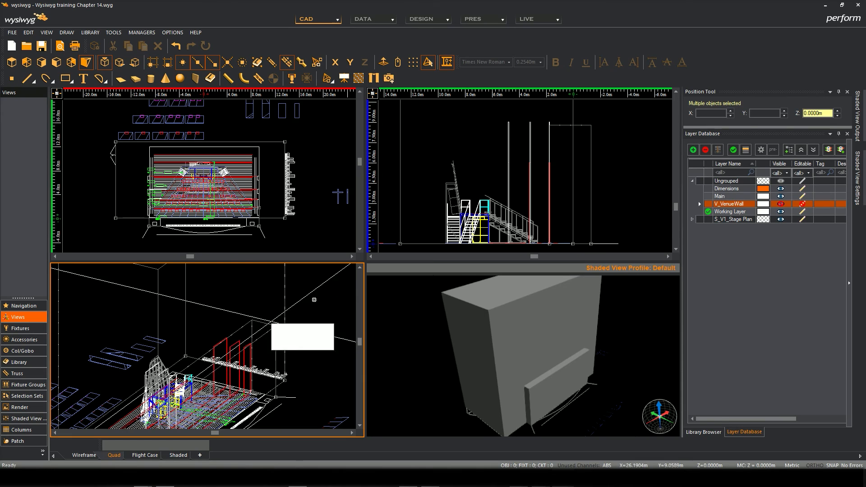
left_click(340, 287)
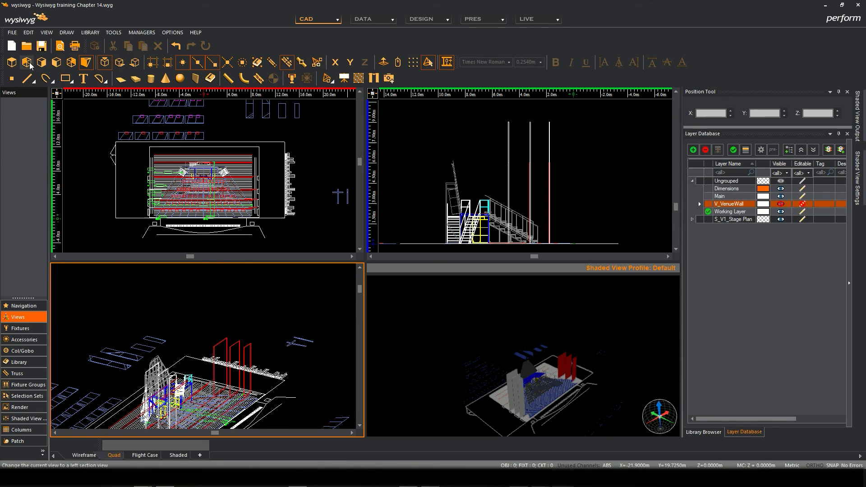
Step: Change the isometric wireframe view to a back view showing the stage set and masking legs
left_click(73, 64)
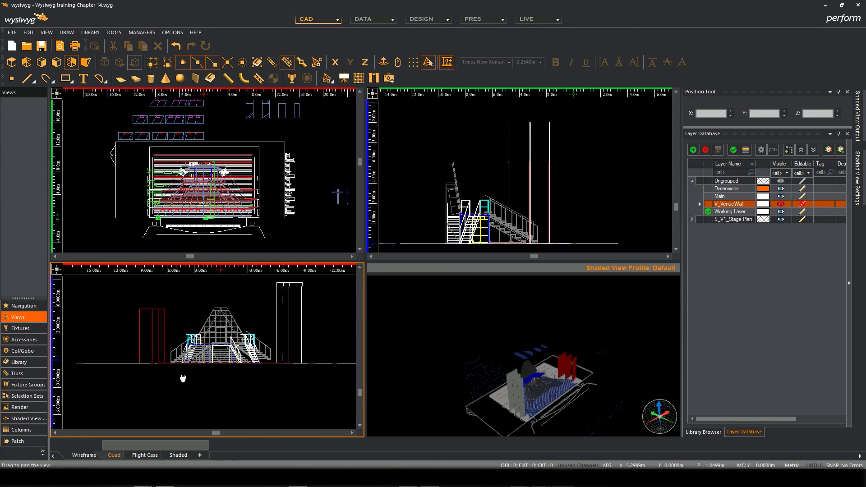
scroll(232, 348, "up", 1)
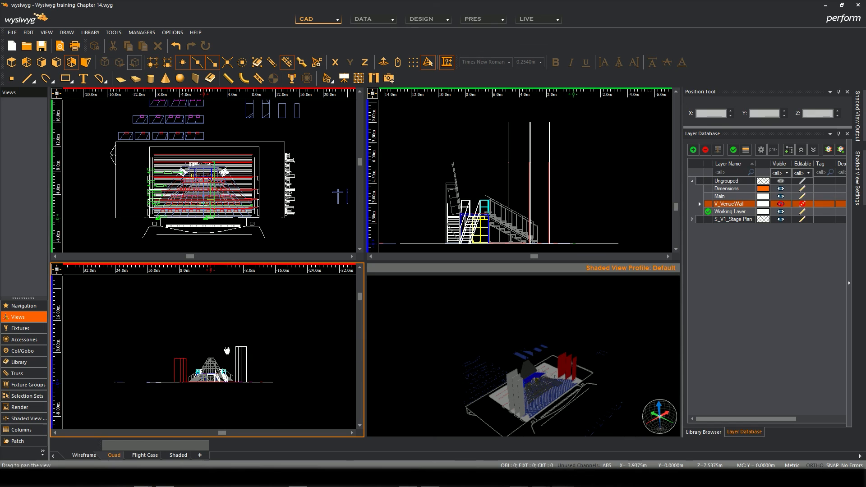